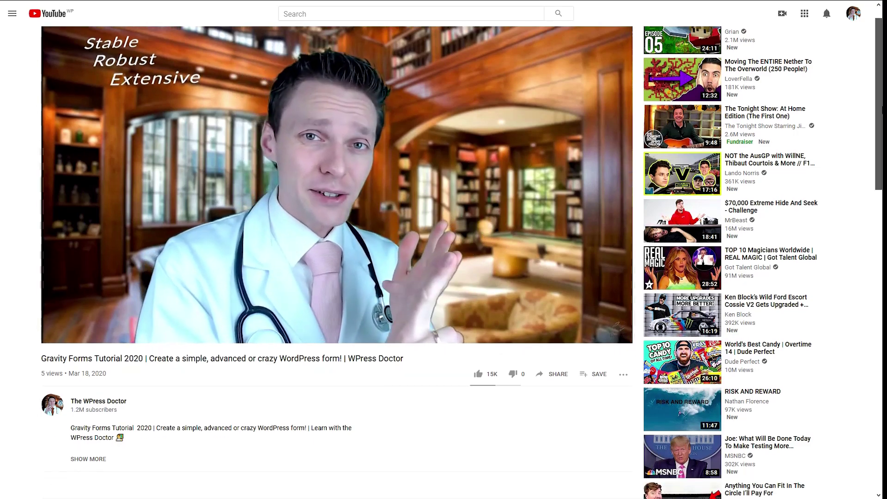
Expand the video description and follow its Get Gravity Forms link to the pricing page.
scroll(324, 259, down, 2)
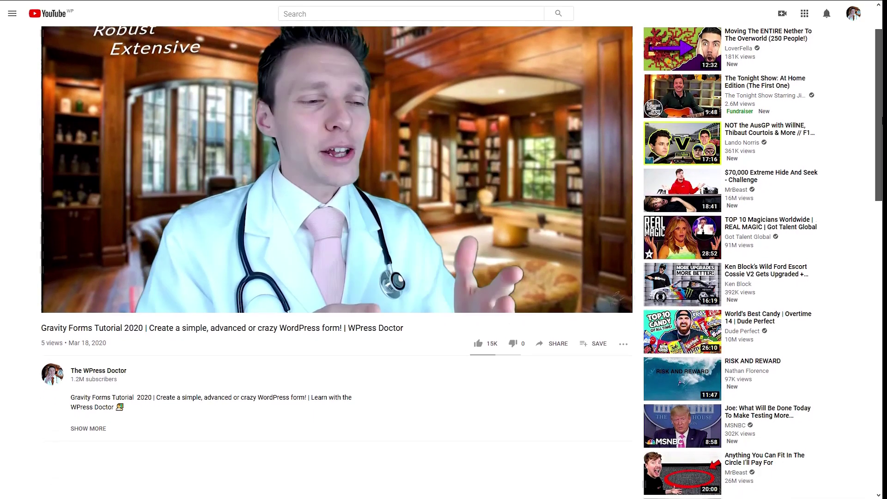
click(97, 380)
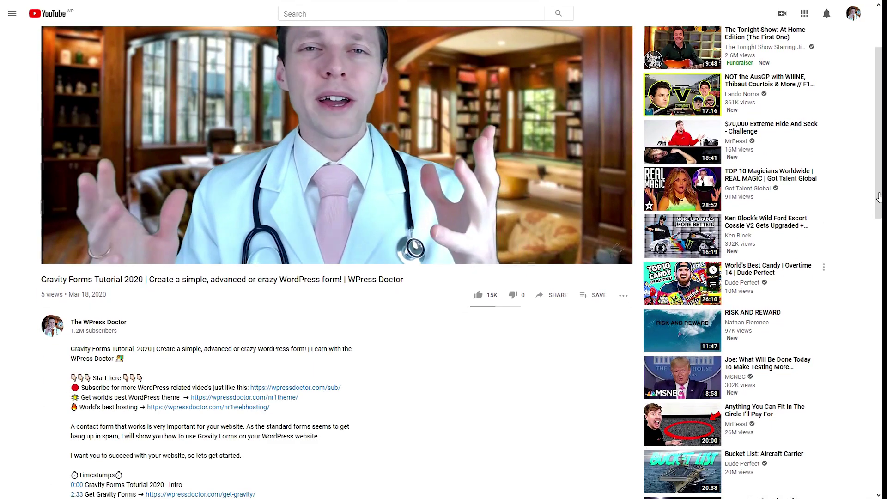
scroll(521, 318, down, 2)
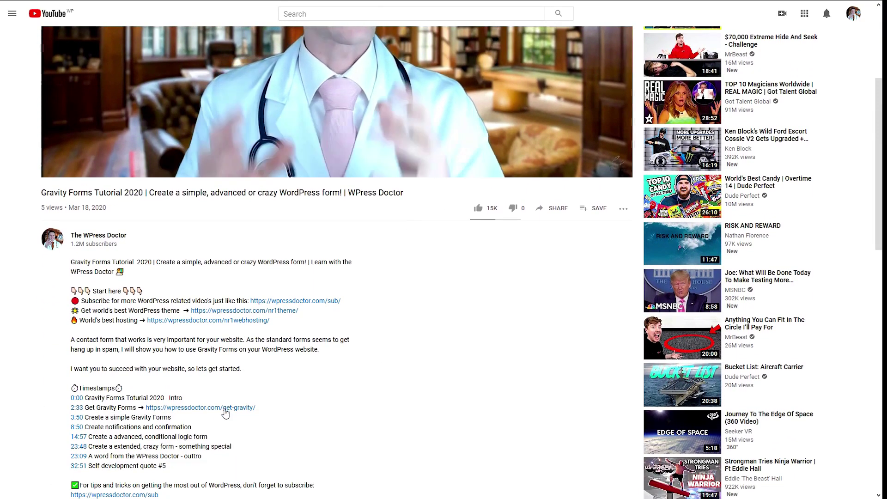
drag(300, 409, 83, 410)
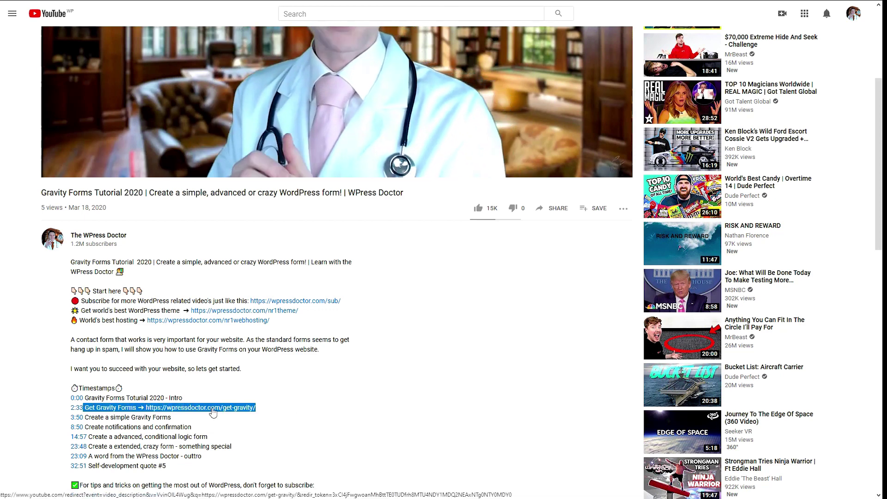
click(213, 412)
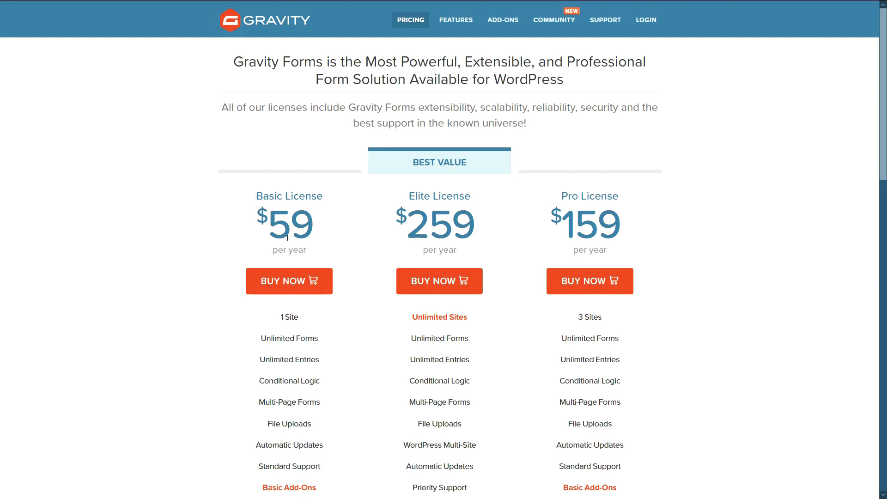
Buy the $59/year Basic License, passing the reCAPTCHA check and placing the order.
drag(881, 141, 885, 184)
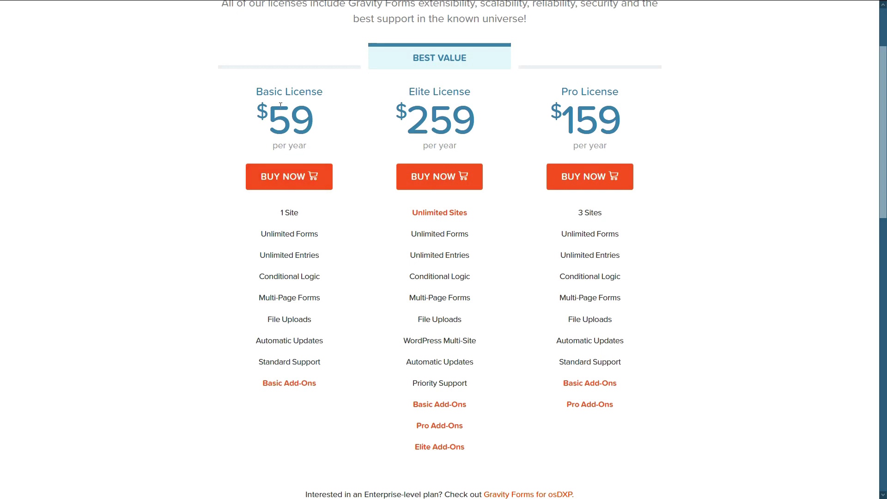
drag(257, 91, 324, 92)
click(294, 185)
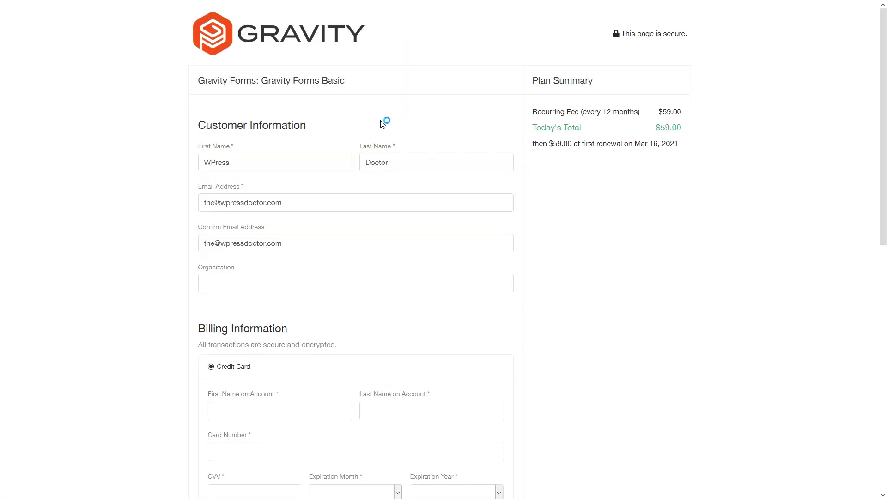
drag(883, 110, 886, 341)
click(211, 387)
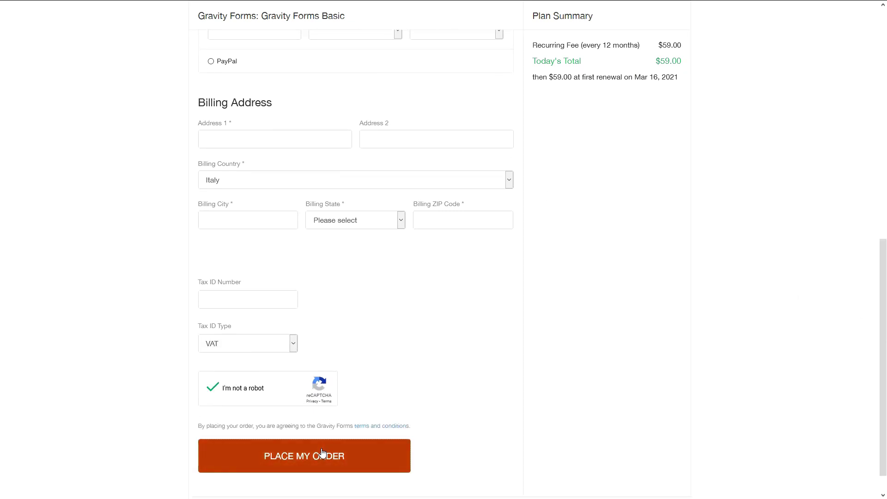
click(322, 454)
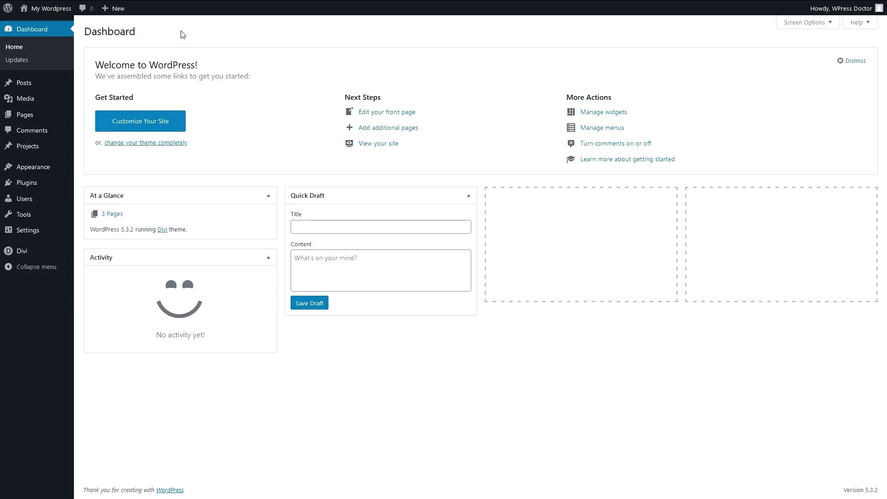
Upload, install and activate the Gravity Forms zip, then start registering it with a licence key.
mouse_move(26, 192)
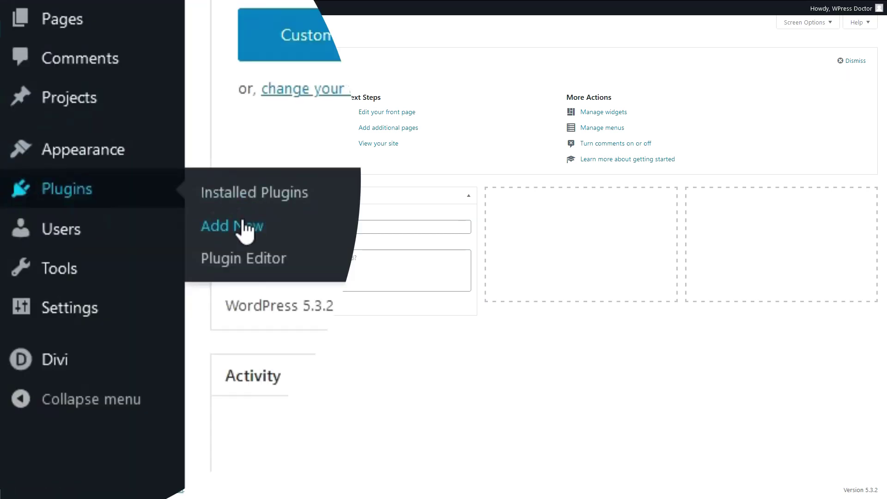
click(246, 229)
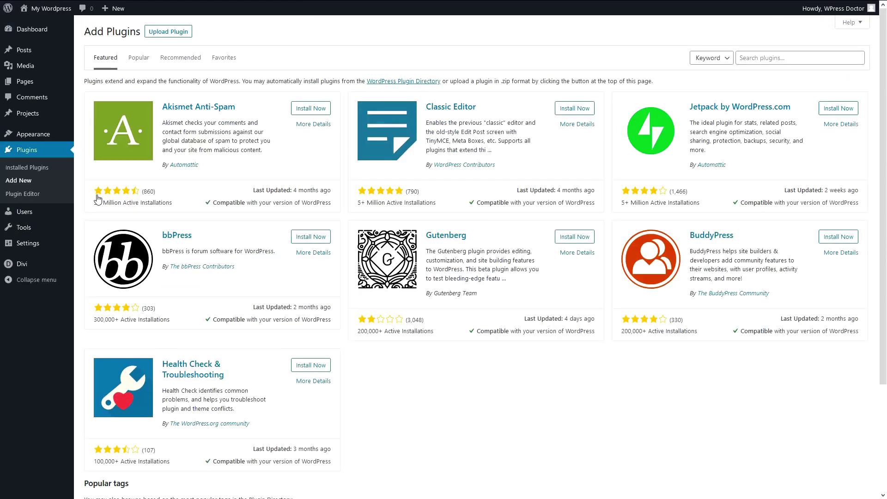
click(184, 32)
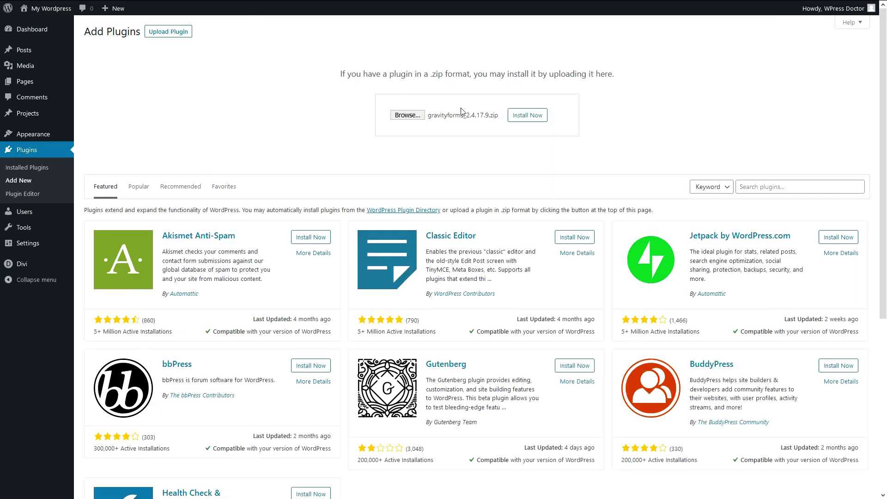
click(527, 115)
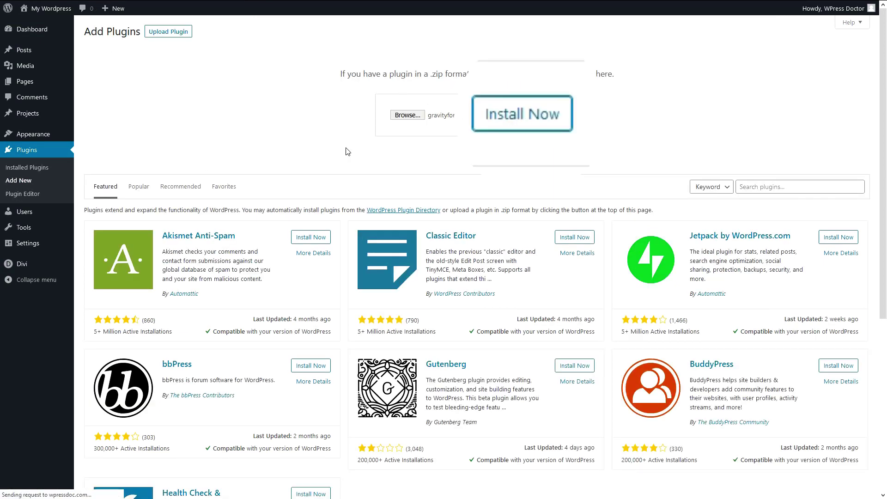
click(109, 97)
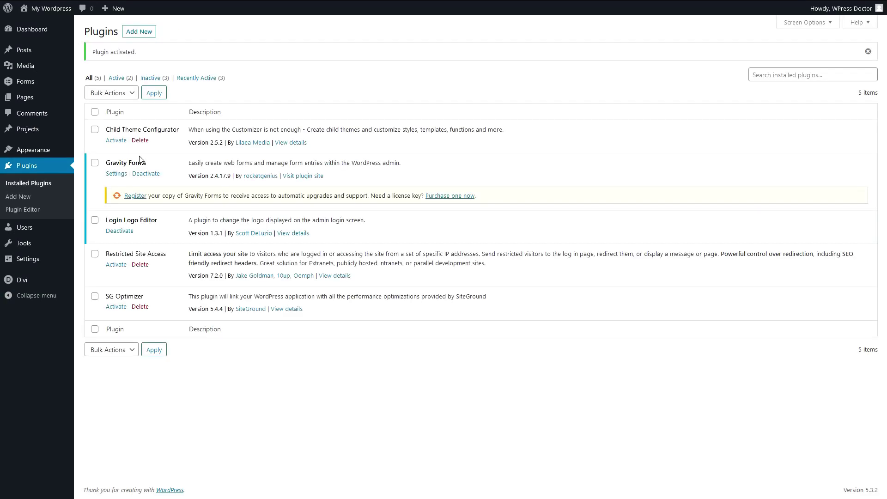
click(138, 191)
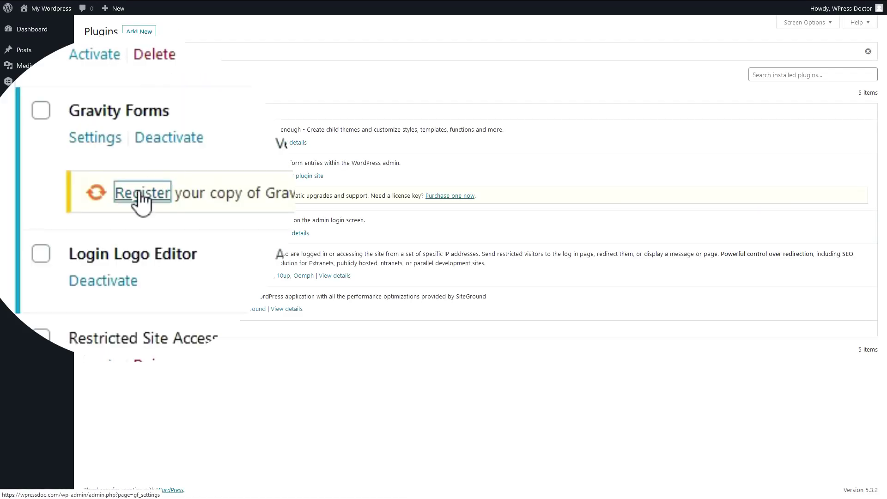
click(134, 195)
Paste the licence key, keep background updates on, set currency to U.S. Dollar, and start a form.
key(ctrl+v)
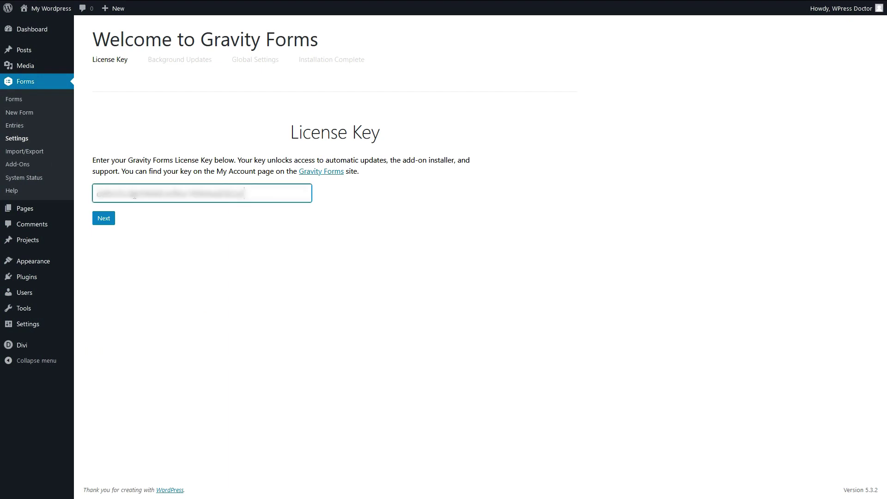
key(Return)
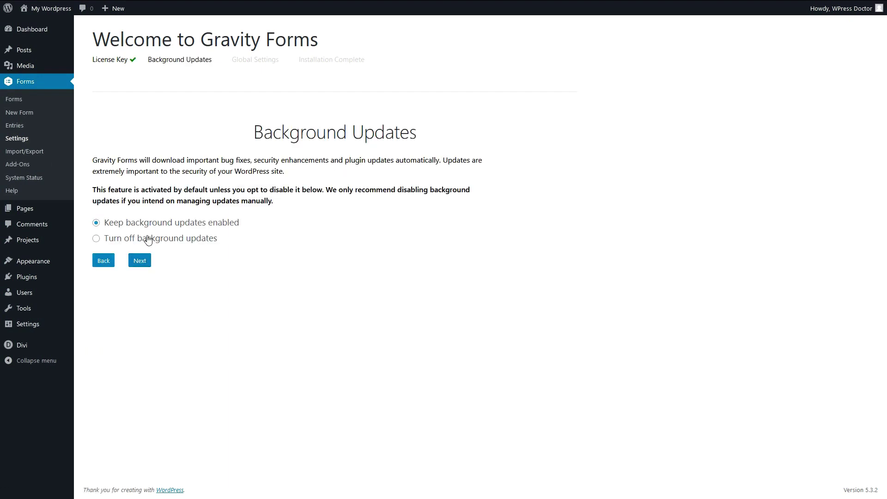
click(144, 262)
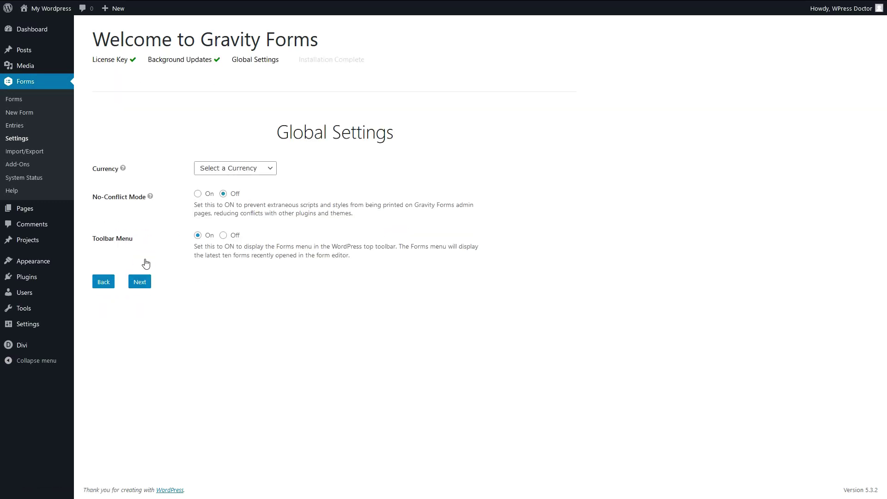
click(226, 171)
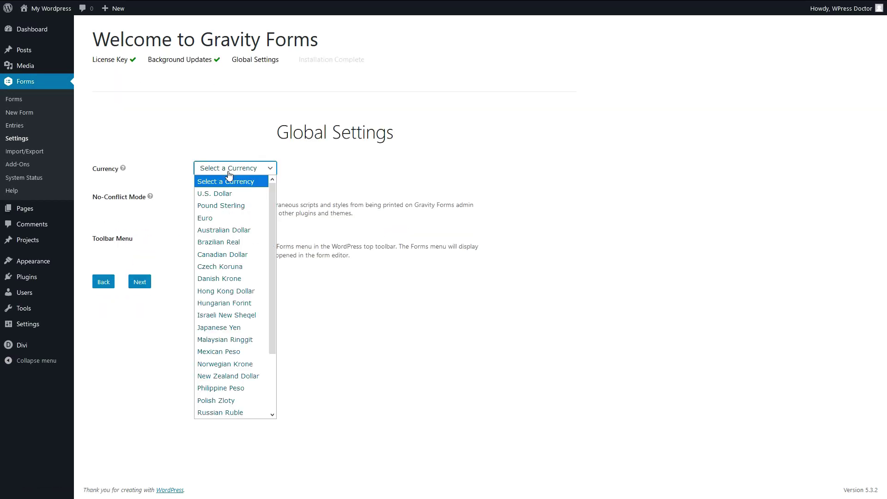
click(230, 195)
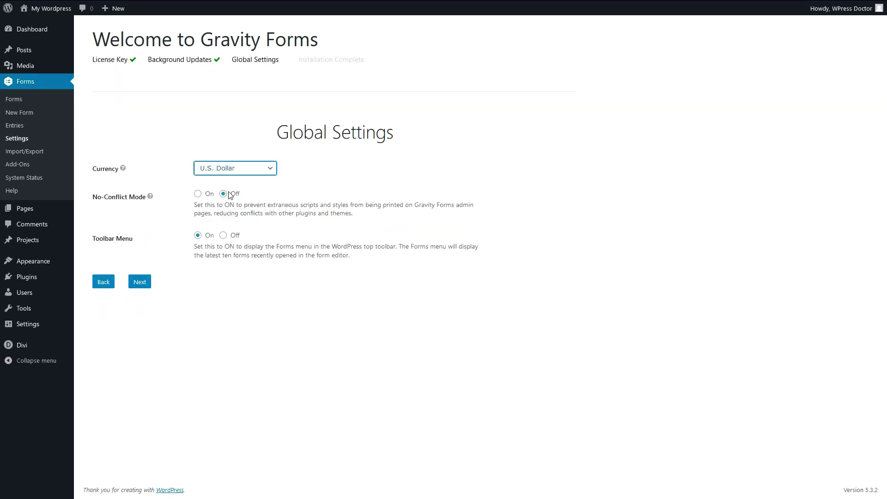
click(145, 285)
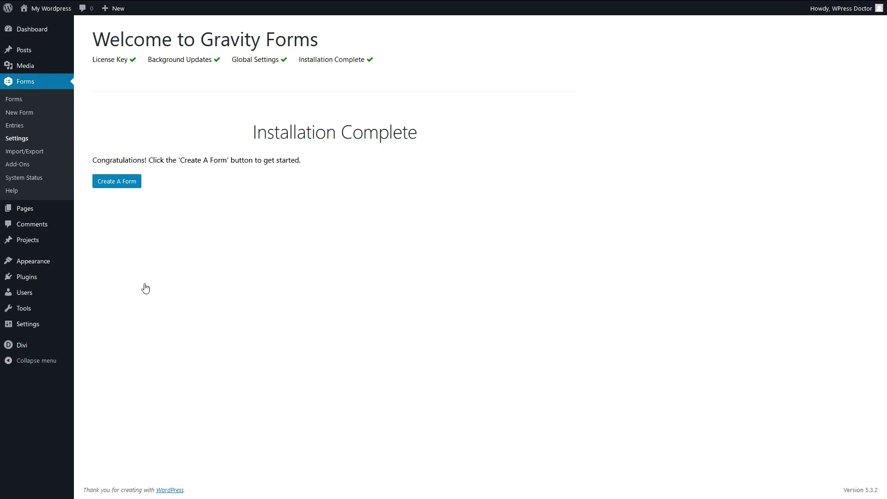
click(119, 183)
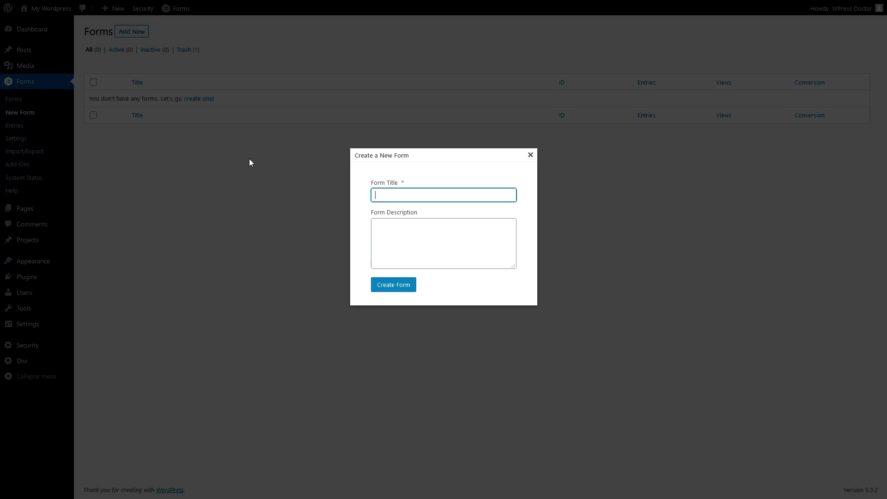
Create the form 'Simple contact form' described as 'The form used on the contact page'.
click(396, 194)
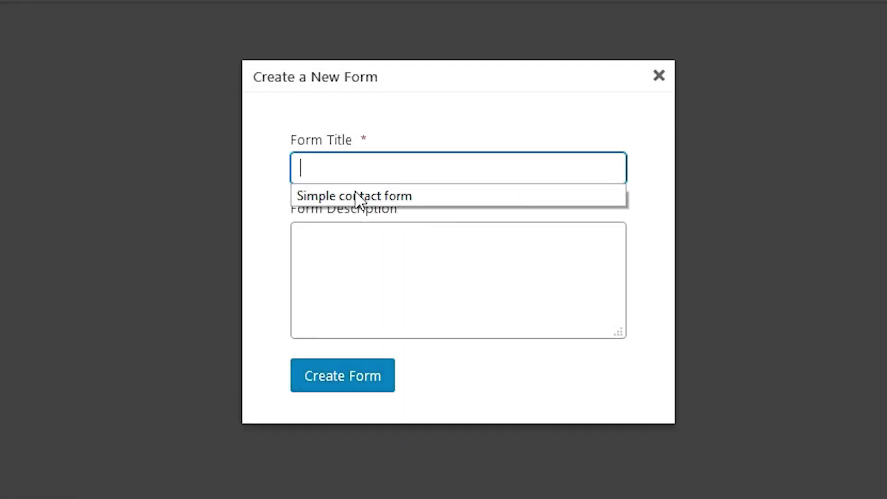
click(399, 207)
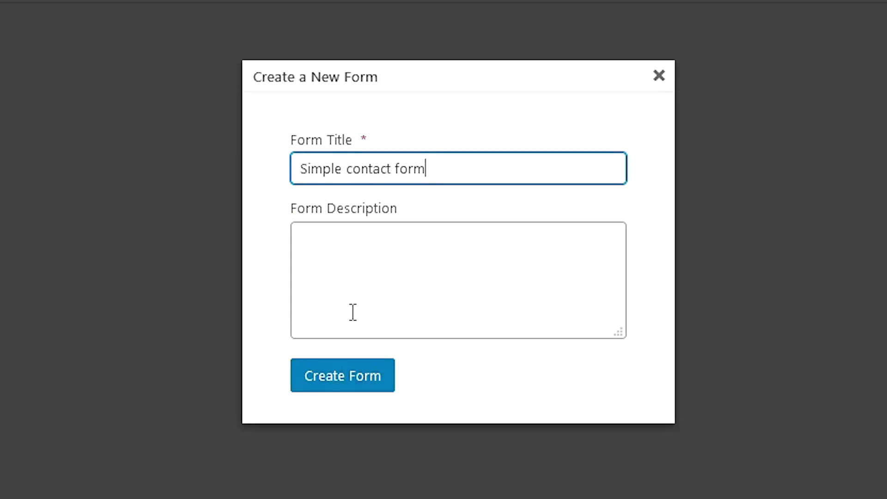
click(357, 228)
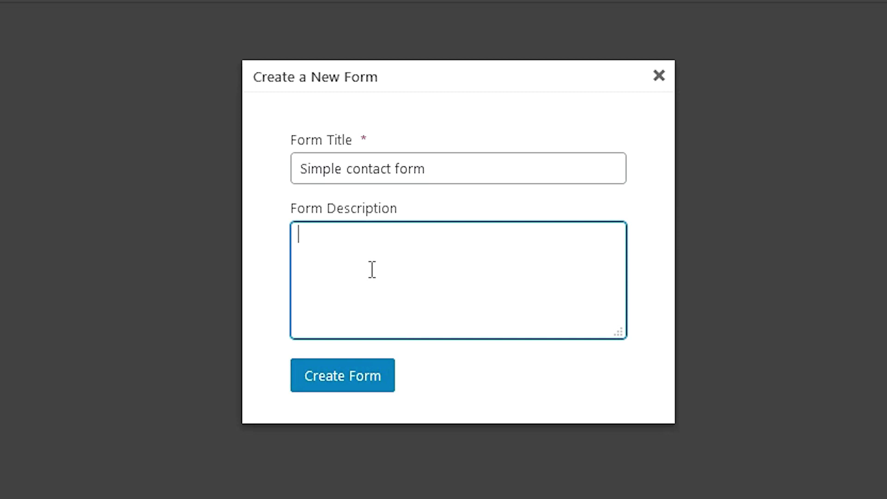
text(The form used)
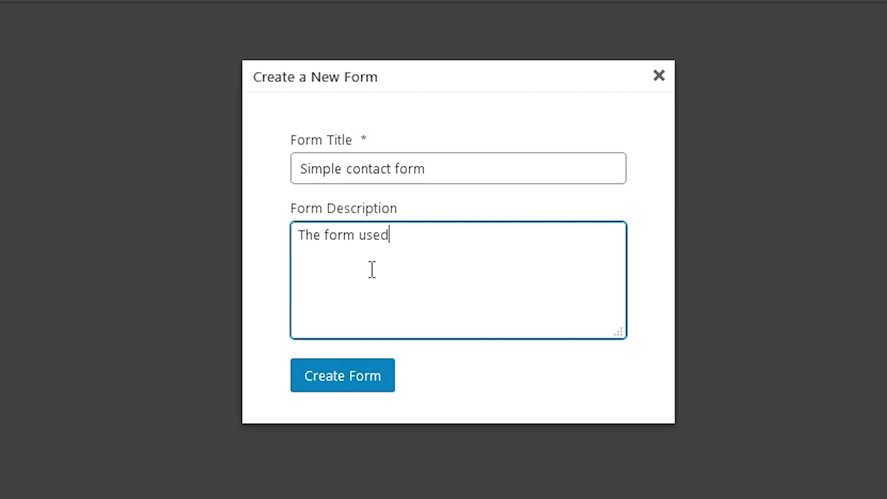
text( on the contact page)
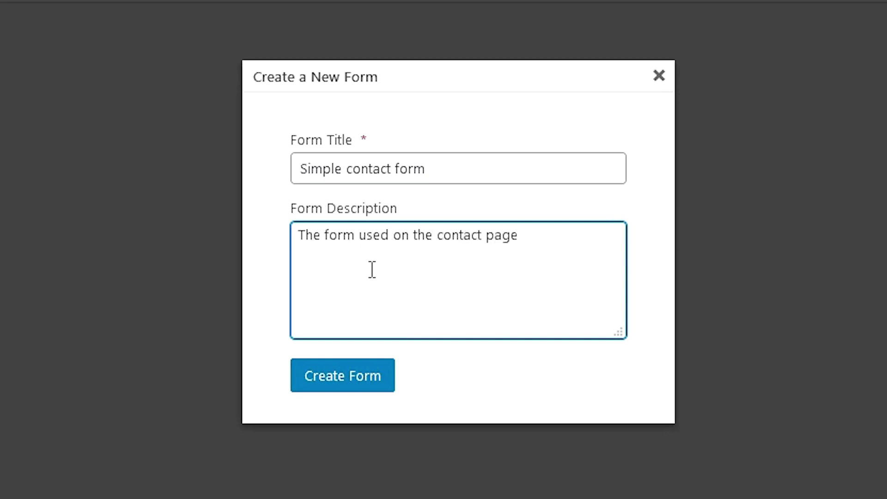
click(356, 382)
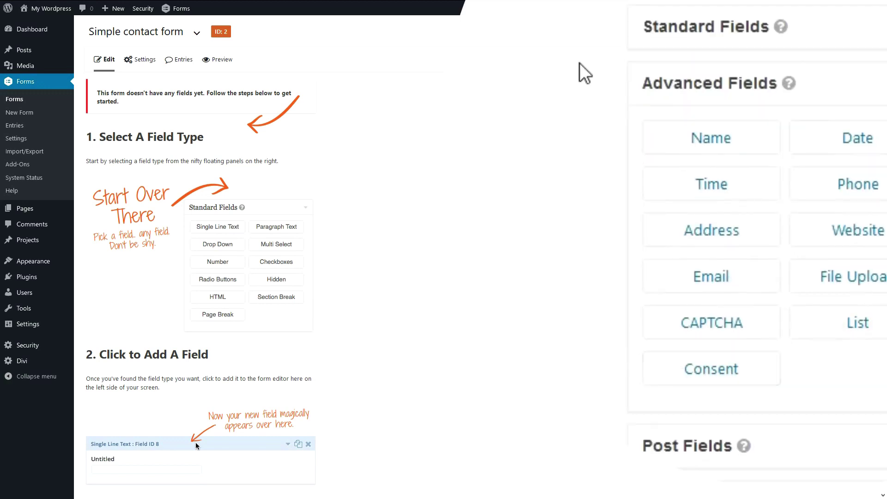
Add Name, Email, Phone and Paragraph Text fields to the form in that order.
drag(766, 135, 140, 97)
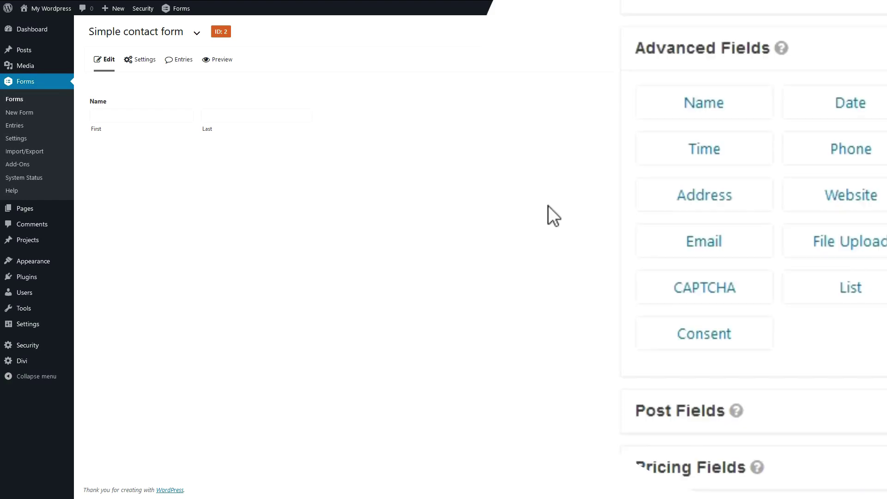
drag(774, 188, 127, 175)
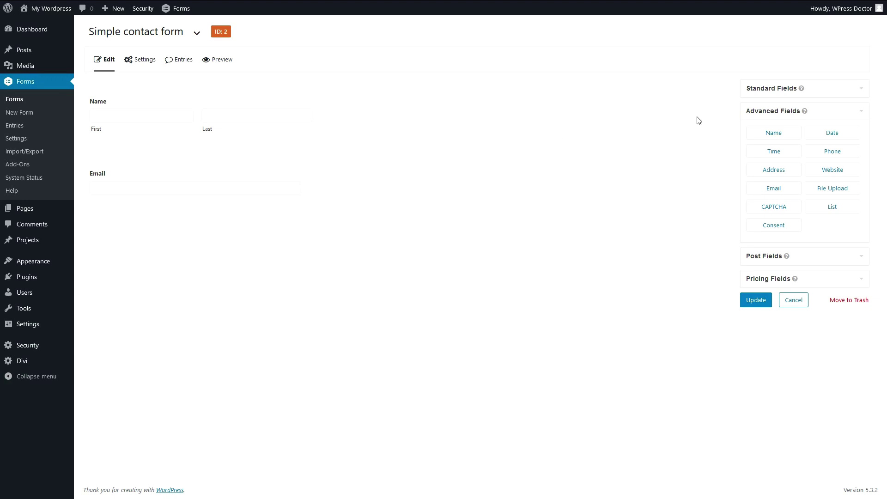
drag(832, 152, 157, 239)
click(754, 88)
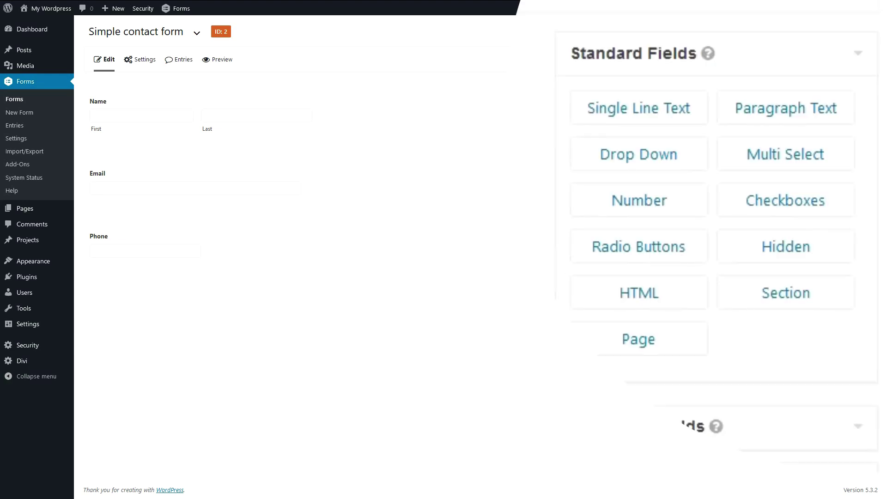
drag(795, 113, 141, 293)
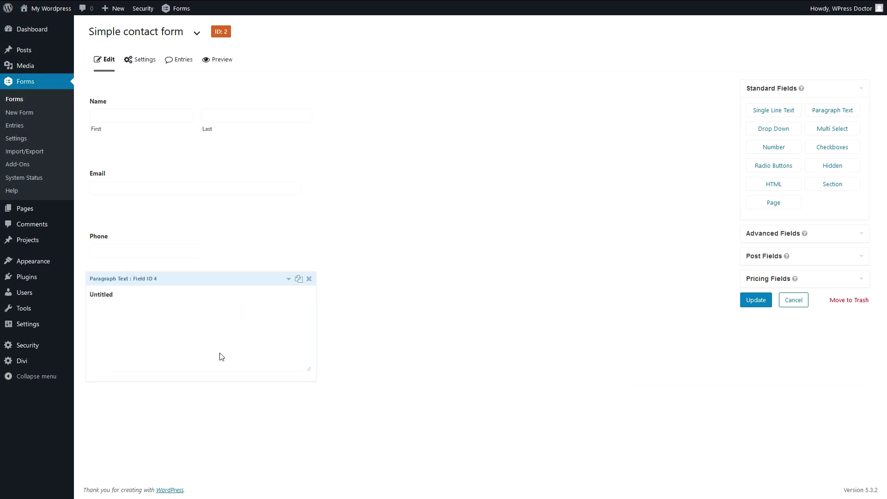
Label the paragraph field 'Question' and save the form.
click(234, 342)
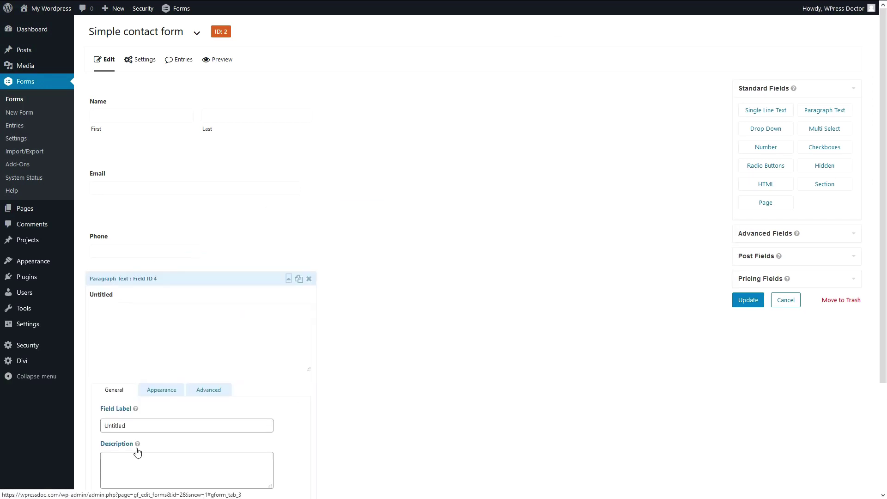
double_click(120, 426)
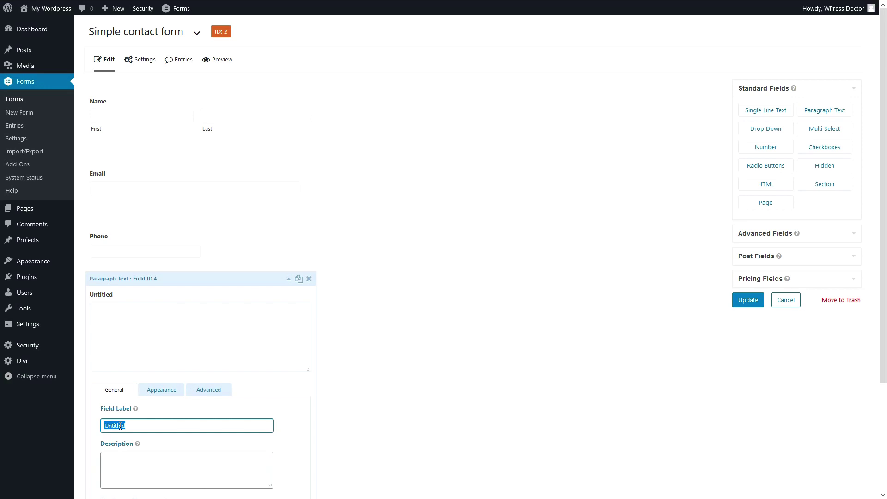
text(Question)
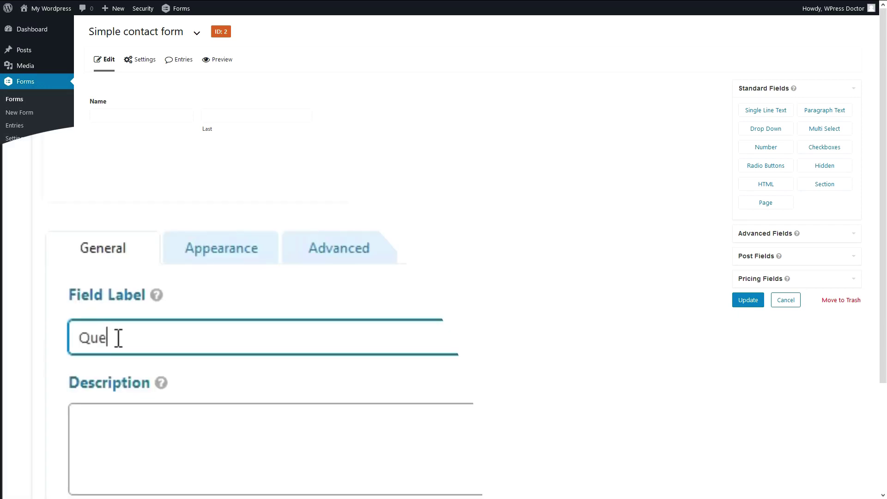
text(:)
key(BackSpace)
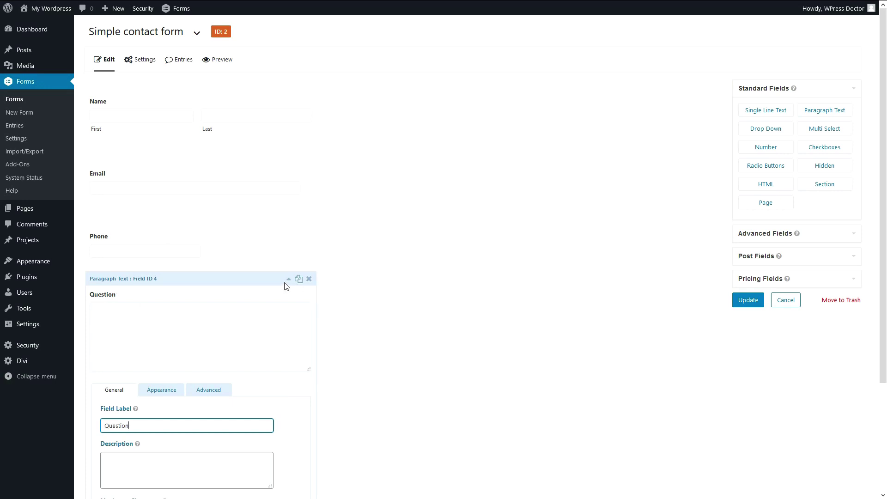
click(289, 279)
click(762, 301)
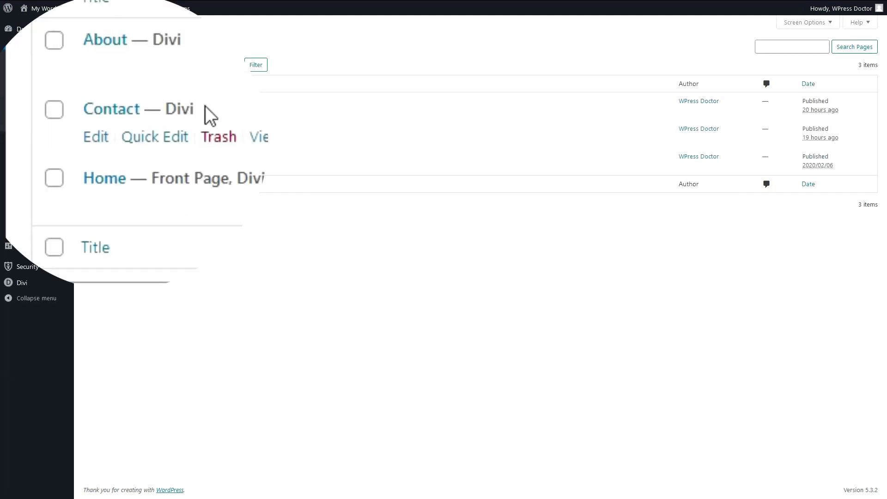
Edit the Contact page in Divi and insert a Text module below Get In Touch With Us.
click(95, 137)
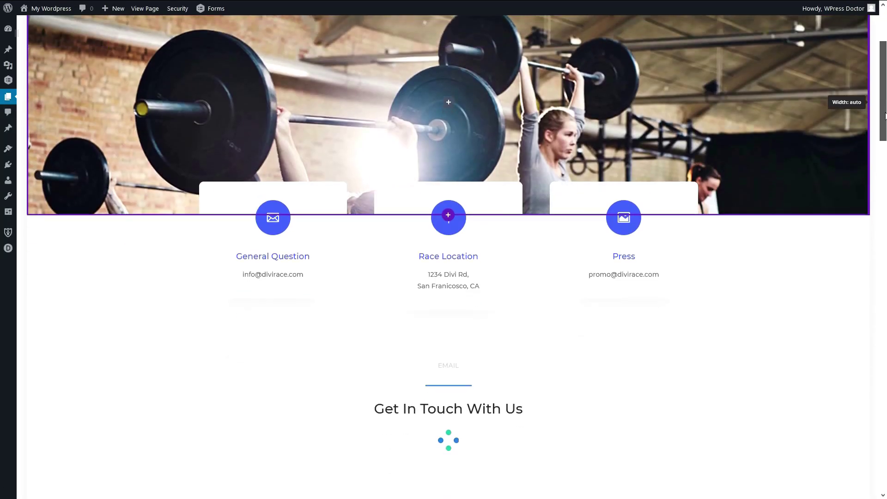
scroll(697, 351, down, 3)
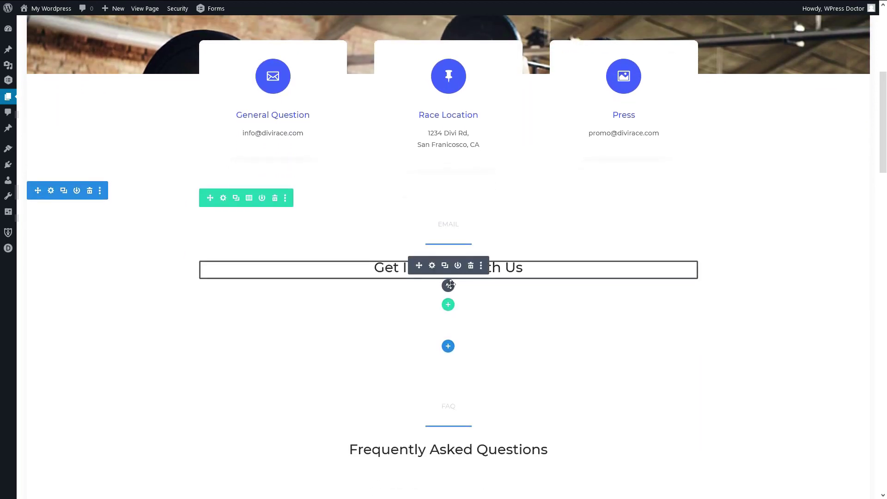
click(448, 286)
text(text)
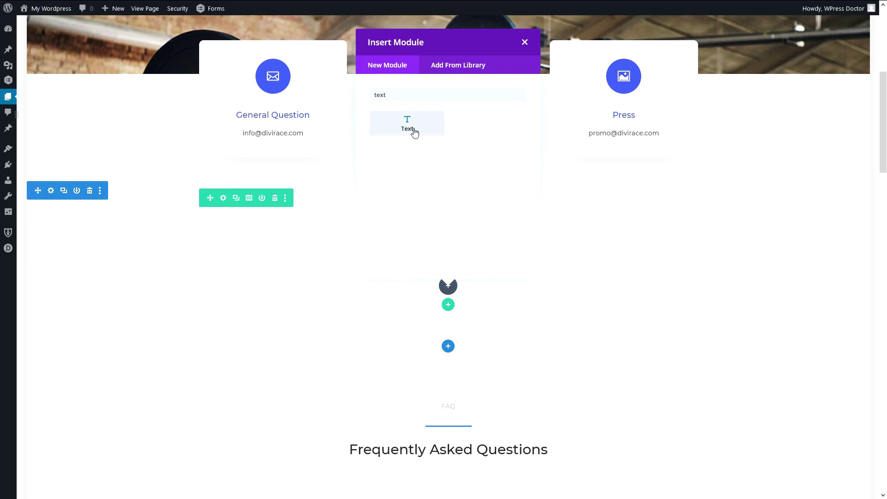
click(409, 129)
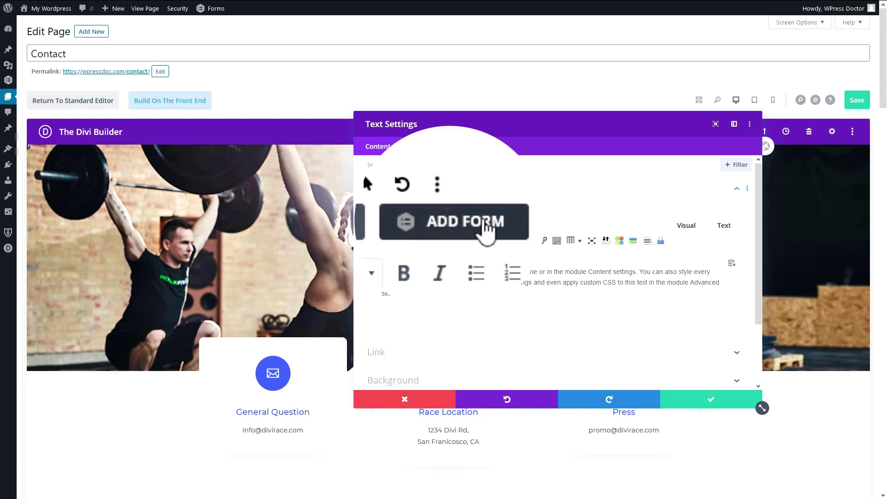
Insert the Simple contact form into the text module with title and description display turned off.
click(445, 227)
click(314, 94)
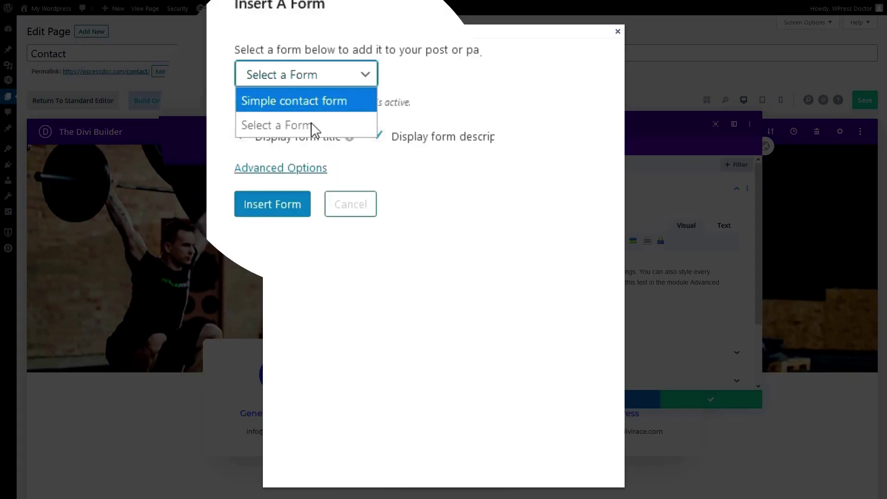
click(299, 103)
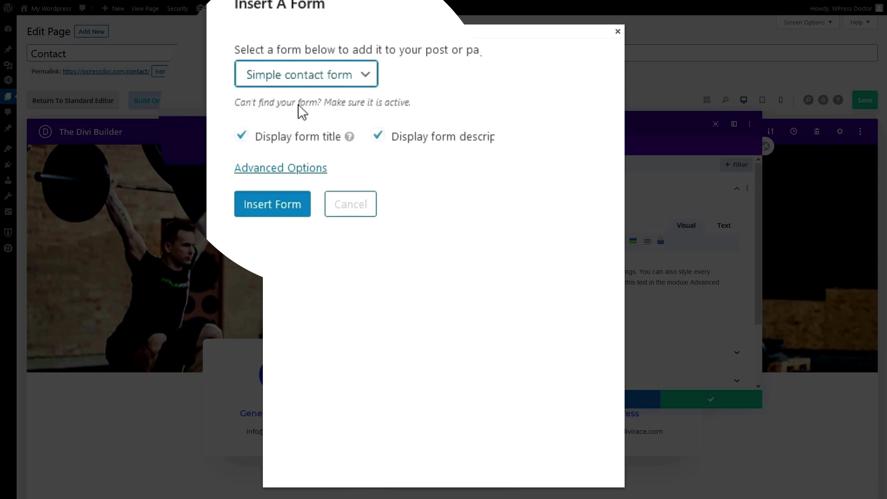
click(242, 136)
click(379, 136)
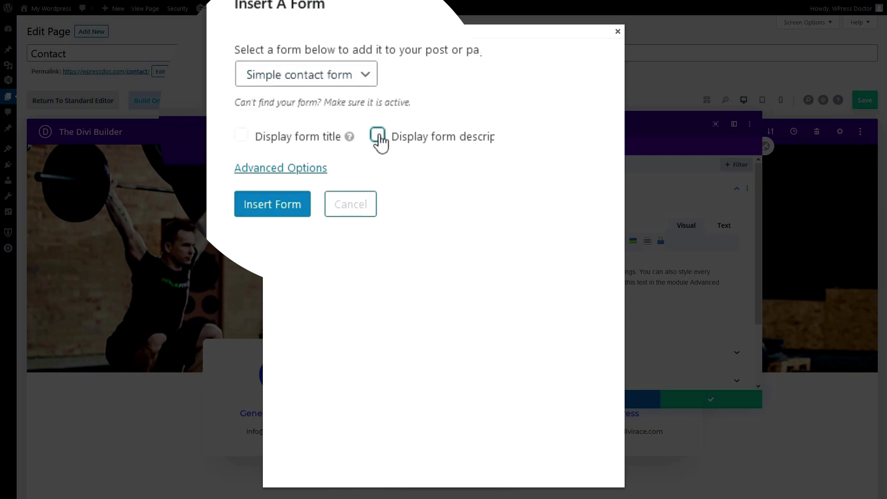
click(285, 213)
Highlight parts of the inserted gravityform id="2" shortcode to inspect its title setting.
drag(589, 276, 309, 277)
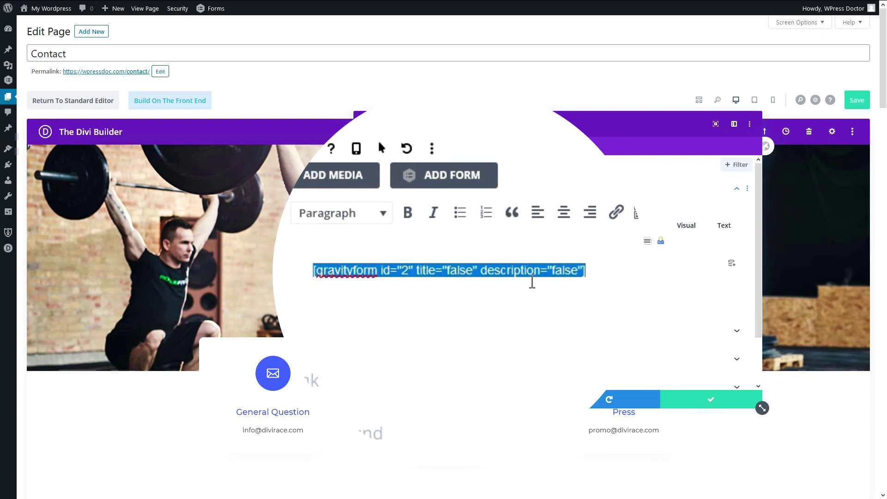
click(633, 275)
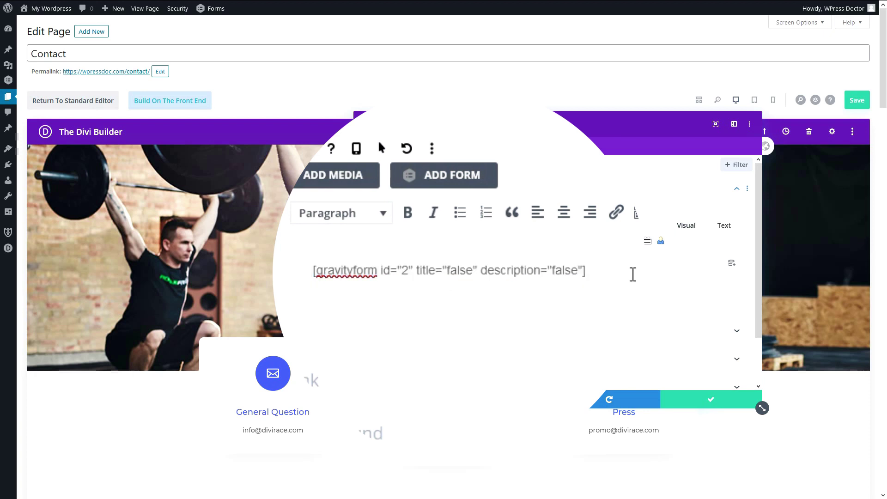
drag(316, 274, 409, 270)
drag(446, 271, 583, 273)
Apply the Text module, check the embedded form on the page, then reopen the Simple contact form editor.
click(583, 273)
click(674, 390)
scroll(645, 315, down, 10)
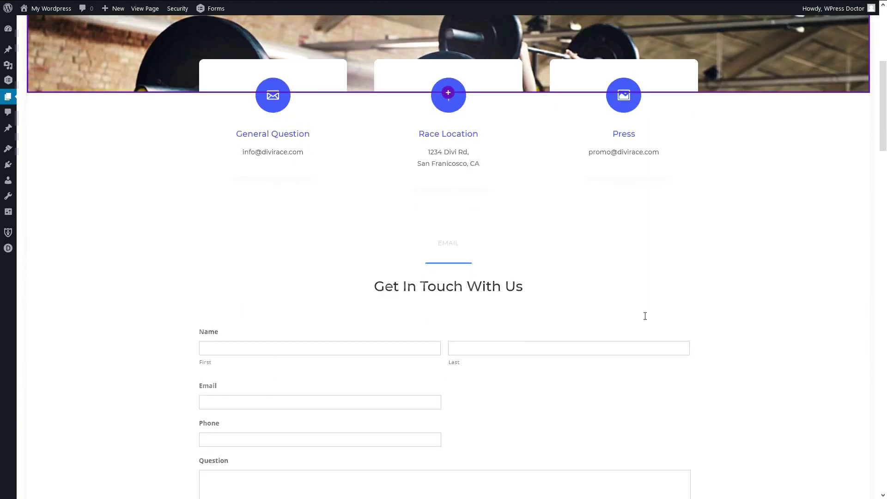
scroll(645, 316, down, 1)
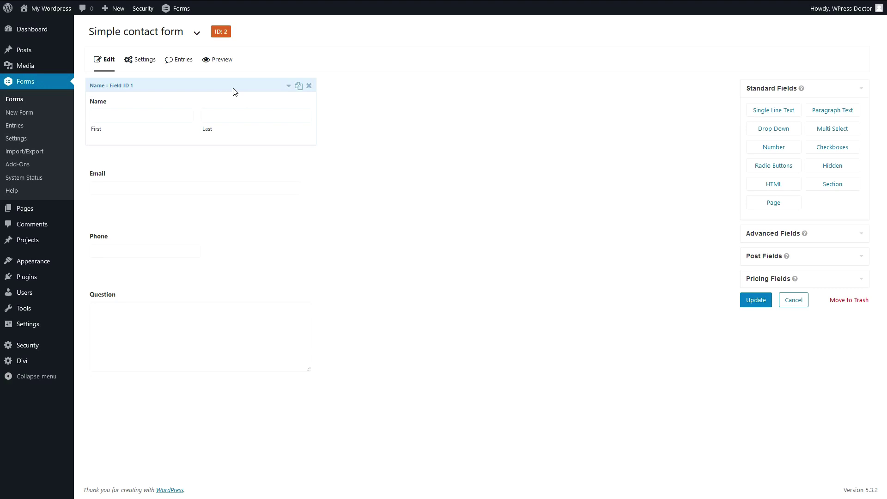
click(289, 85)
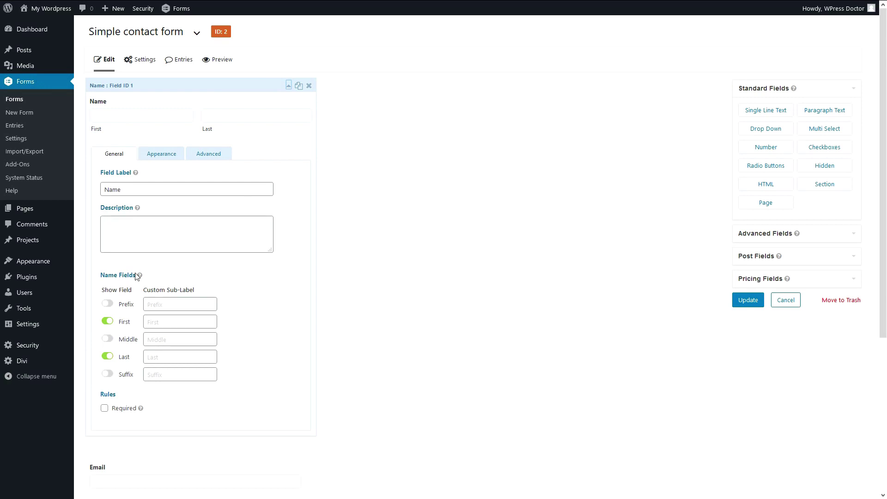
Switch the Name field's label visibility to Hidden, then back to Visible.
drag(122, 189, 108, 191)
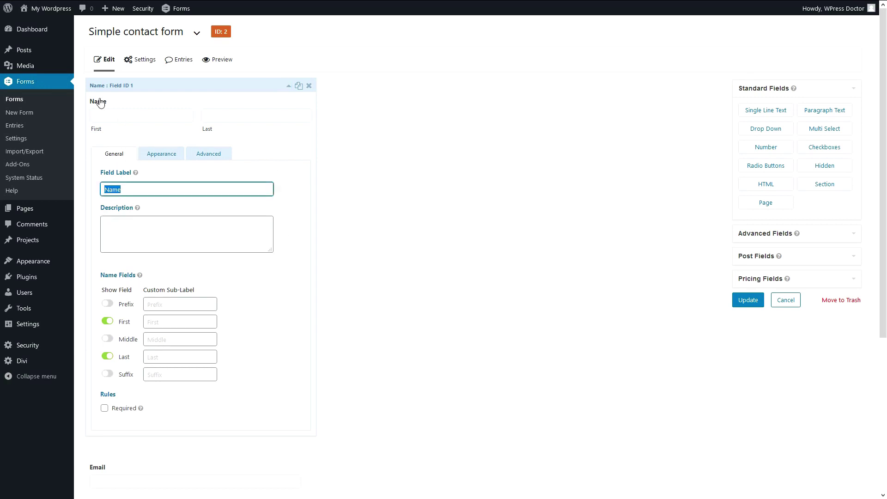
click(155, 152)
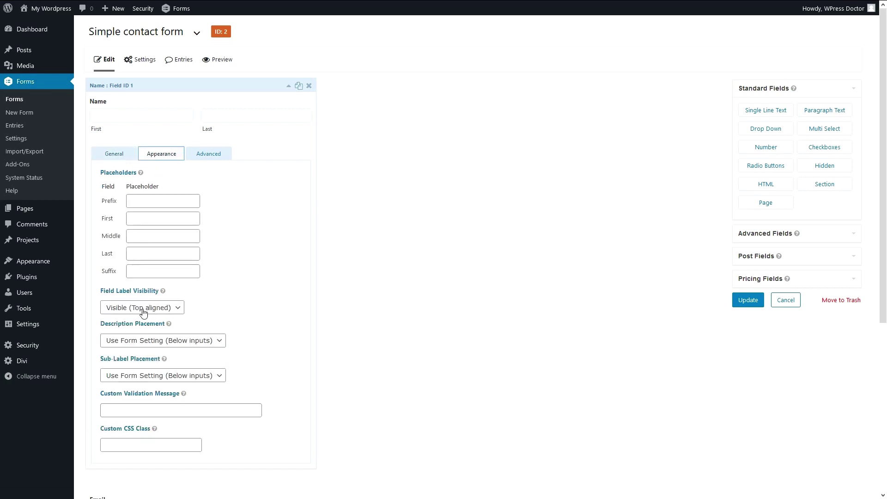
click(127, 309)
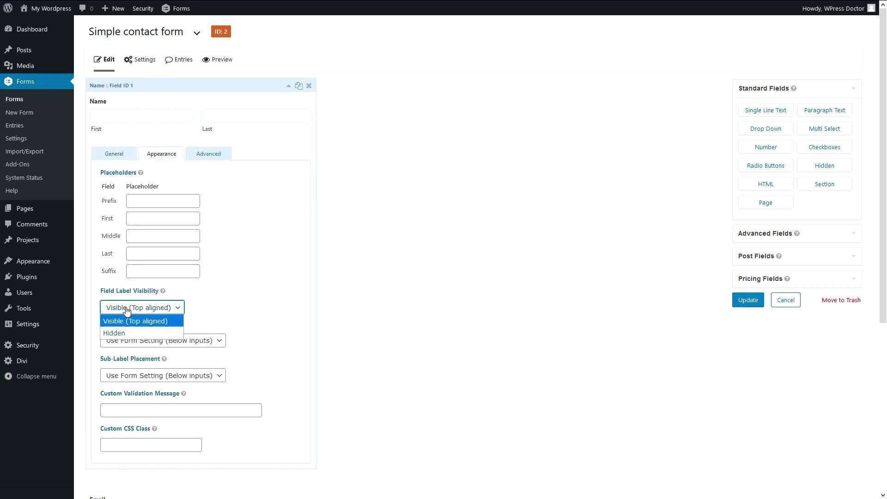
click(127, 333)
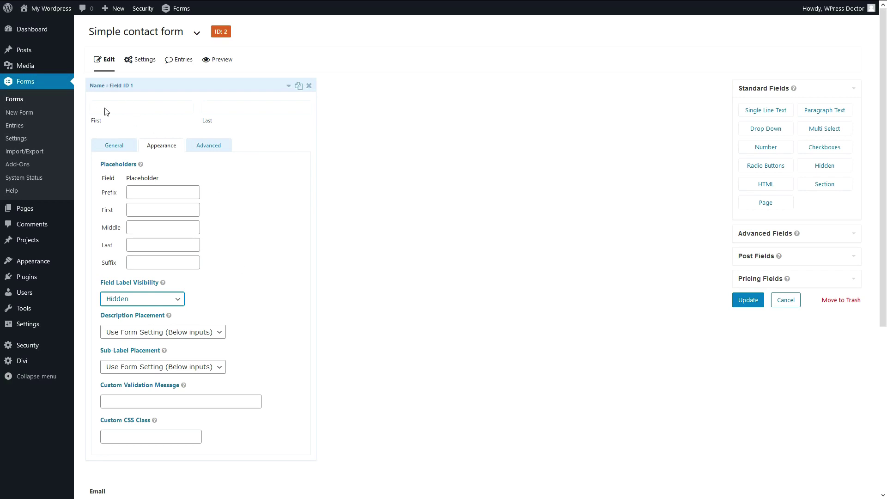
click(138, 299)
click(132, 311)
Give the Name field the description 'We would like to know who you are'.
click(111, 157)
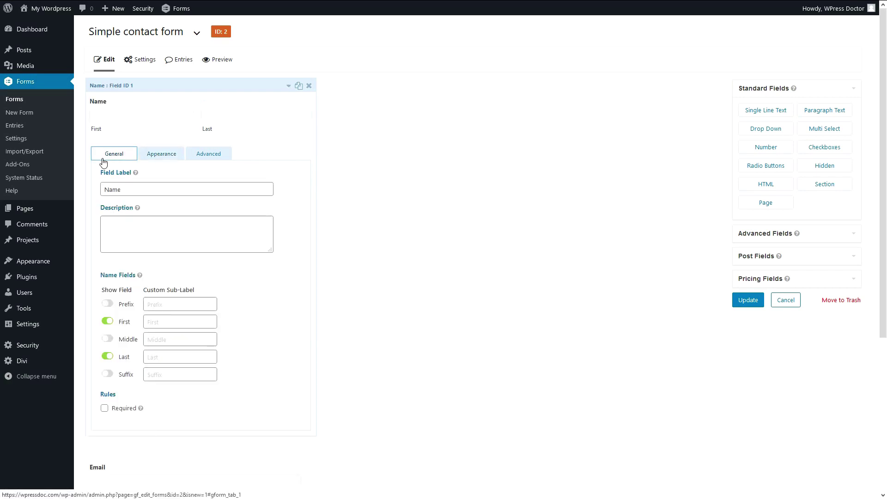
click(111, 237)
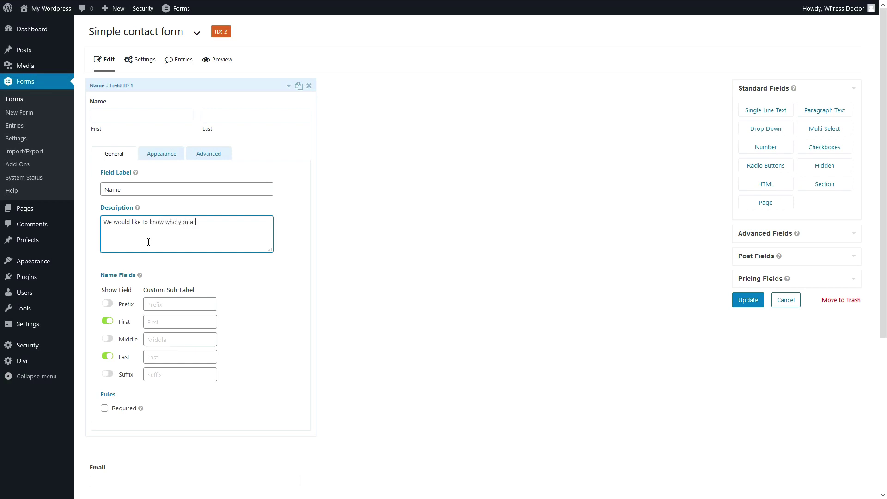
click(288, 221)
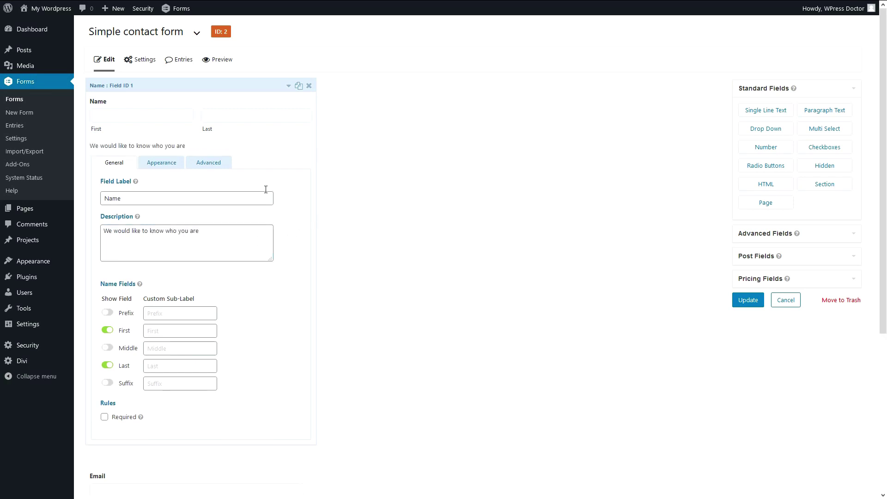
click(288, 85)
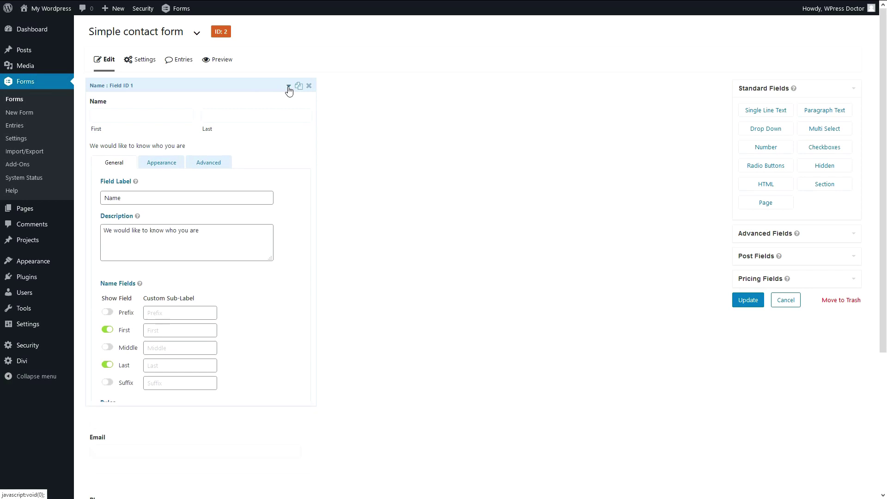
click(288, 87)
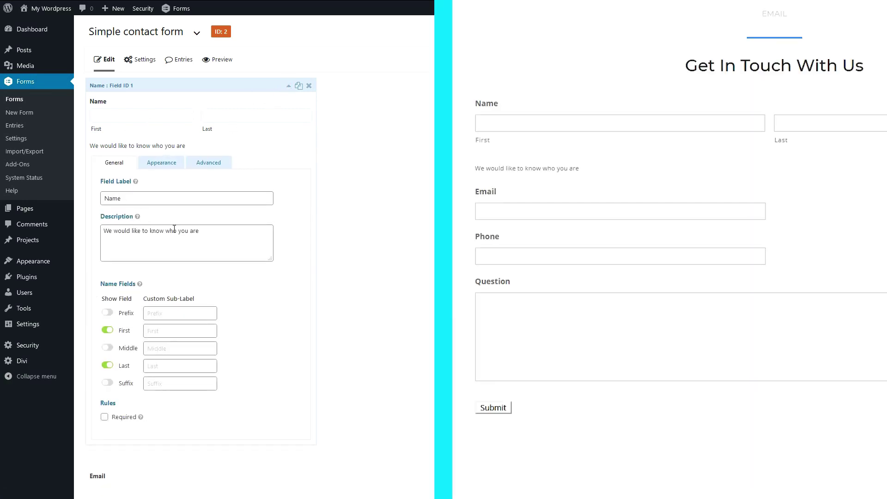
Move the Name field's description above the name inputs.
drag(213, 229, 102, 229)
key(ctrl+c)
click(114, 230)
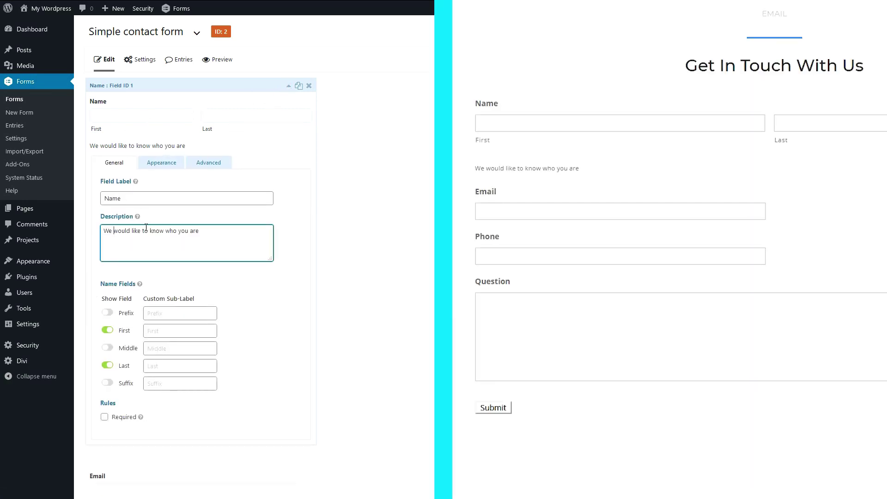
click(159, 169)
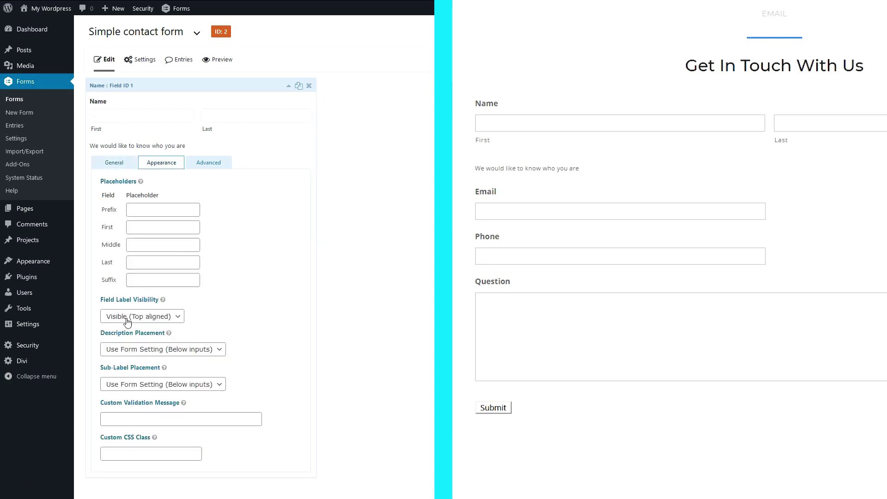
click(166, 354)
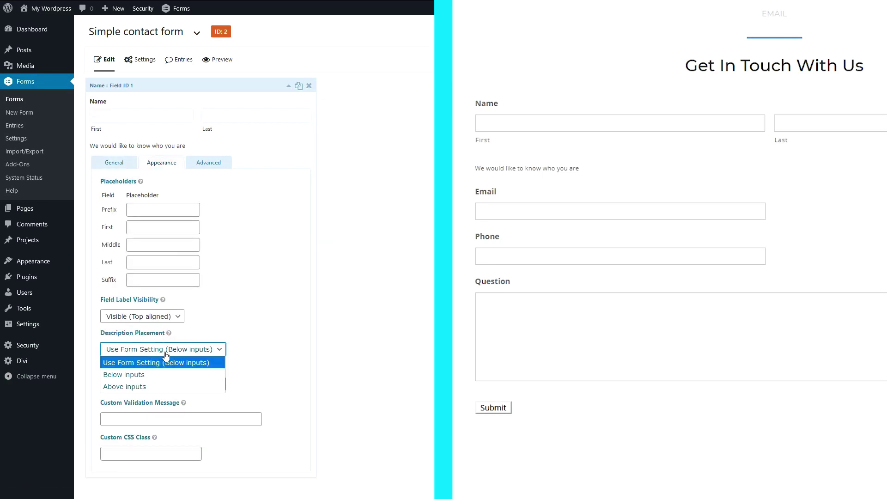
click(140, 387)
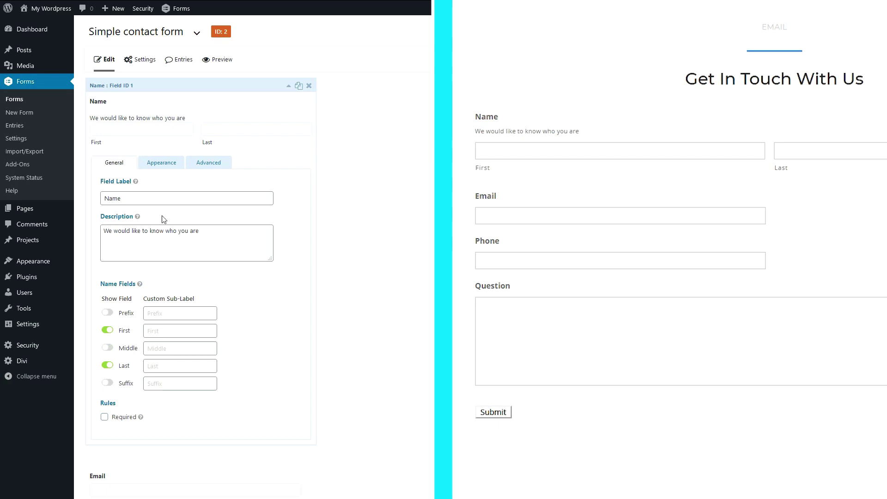
Add a Middle name input to Name and start editing its custom validation message.
click(108, 348)
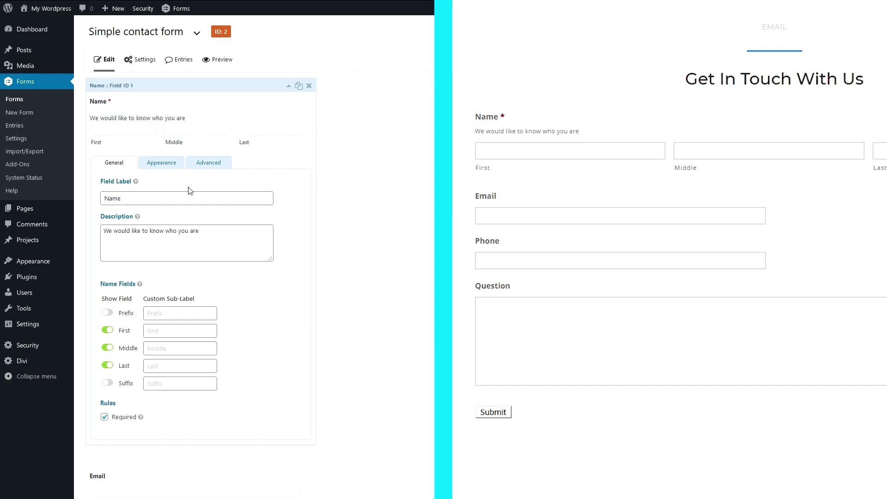
click(162, 165)
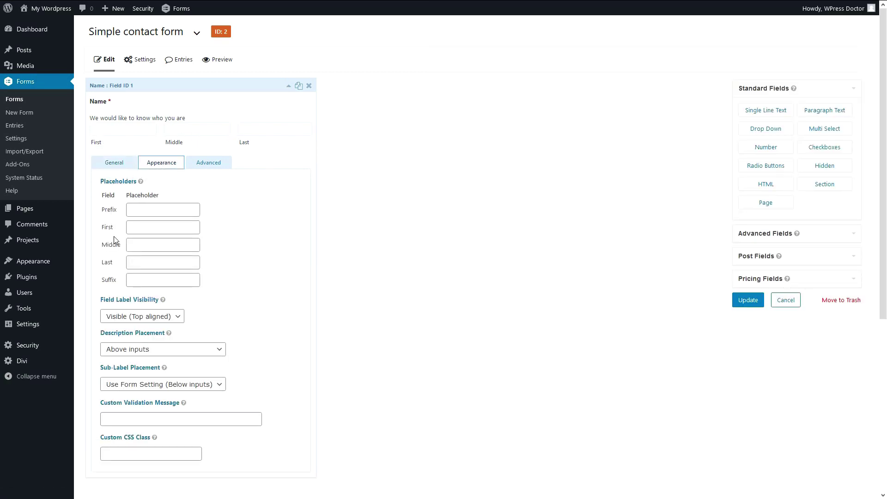
click(127, 418)
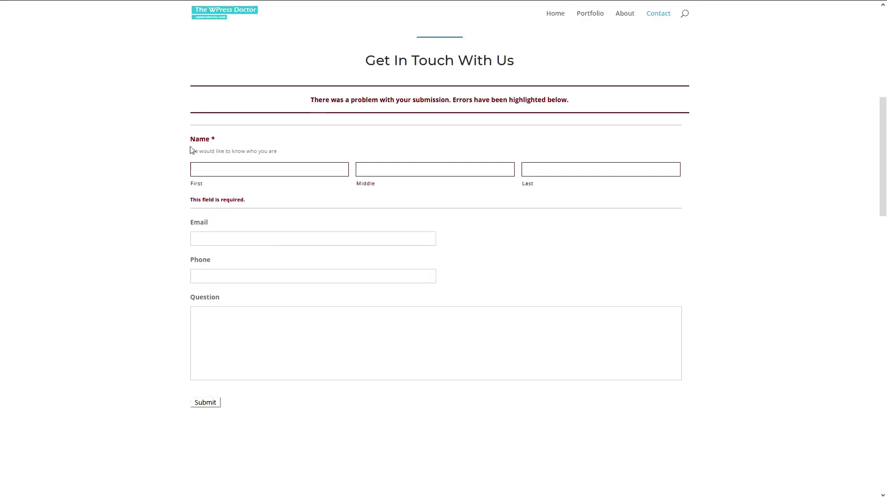
Paste 'We would like to know who you are' as Name's custom validation message.
drag(227, 199, 192, 210)
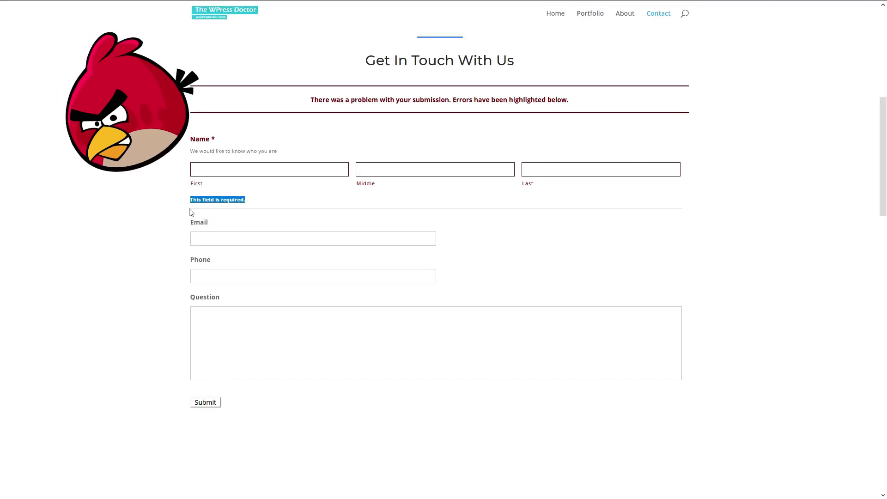
click(171, 224)
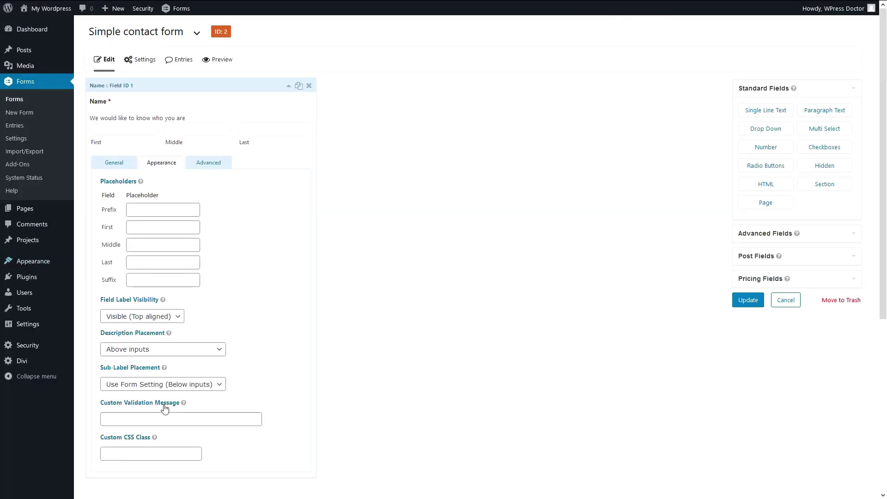
click(152, 422)
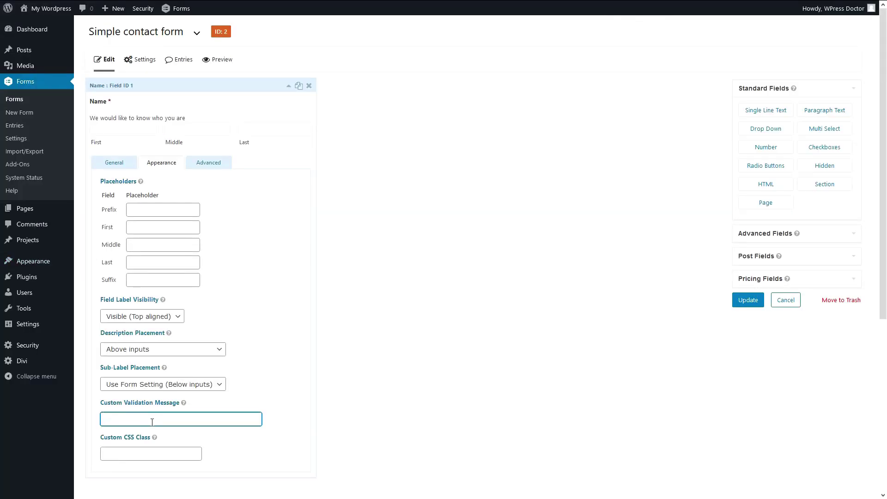
key(ctrl+v)
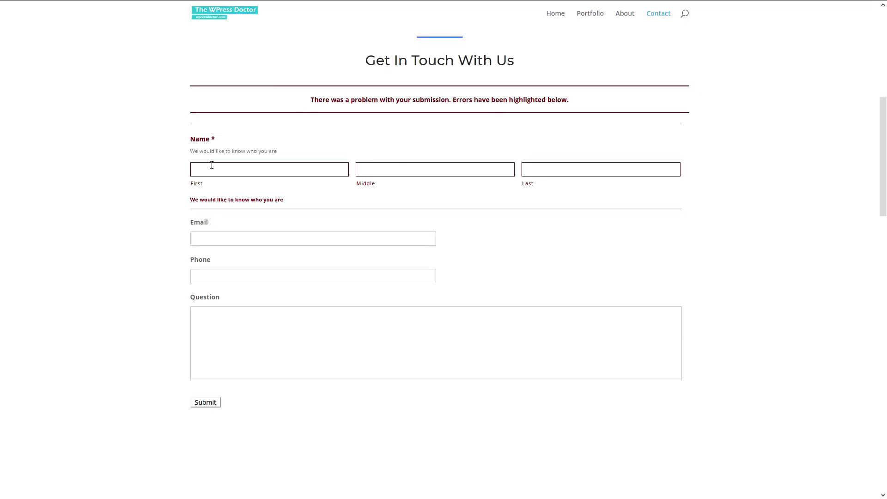
Highlight the new validation message on the live Contact page.
drag(285, 200, 191, 201)
click(192, 201)
drag(285, 201, 228, 208)
click(194, 202)
click(268, 215)
drag(286, 200, 195, 200)
click(194, 200)
Point out the Email and Phone fields on the live Contact page.
drag(194, 225, 219, 224)
click(219, 224)
drag(192, 266, 217, 262)
click(217, 262)
drag(187, 226, 217, 229)
click(196, 264)
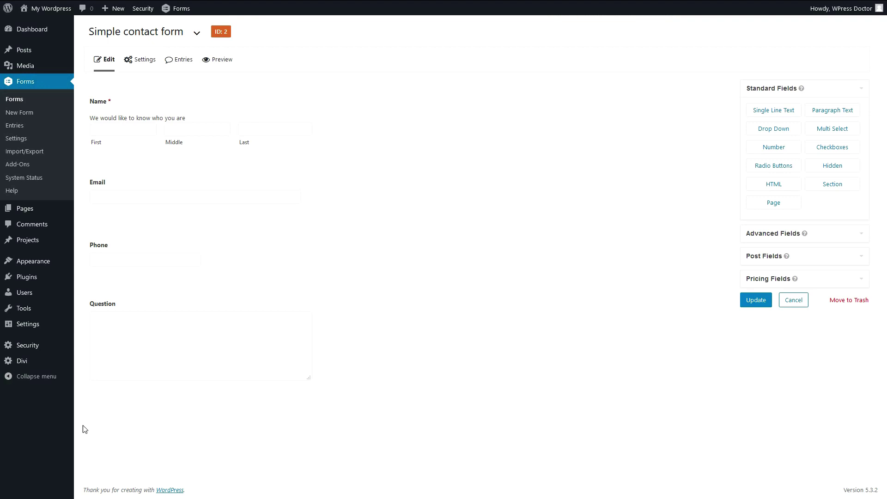
Give the Email field the custom CSS class gf_left_half.
click(288, 167)
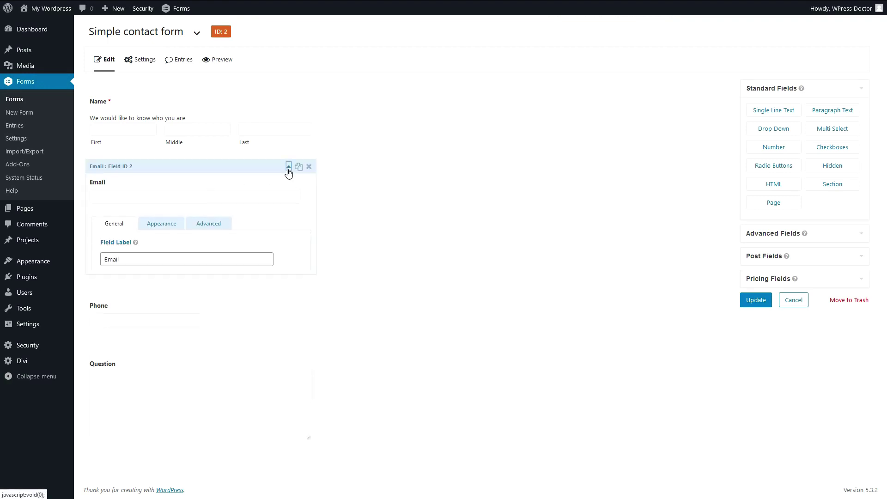
click(167, 226)
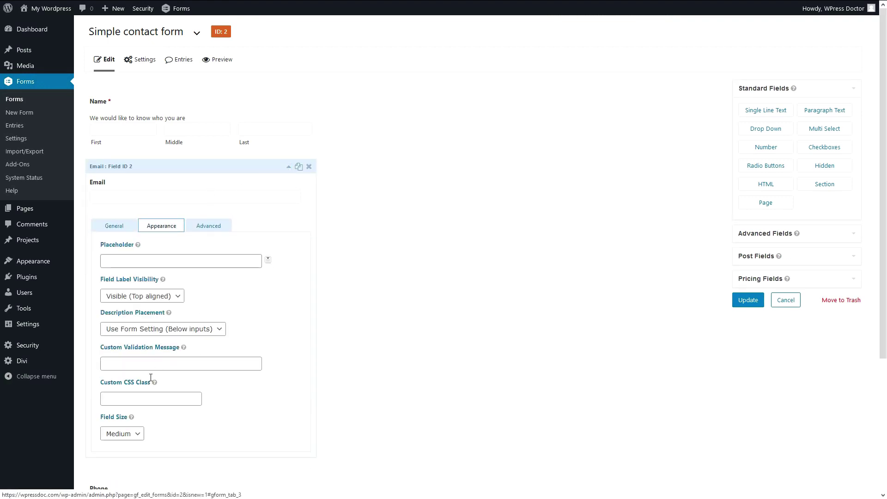
click(155, 364)
text(gf)
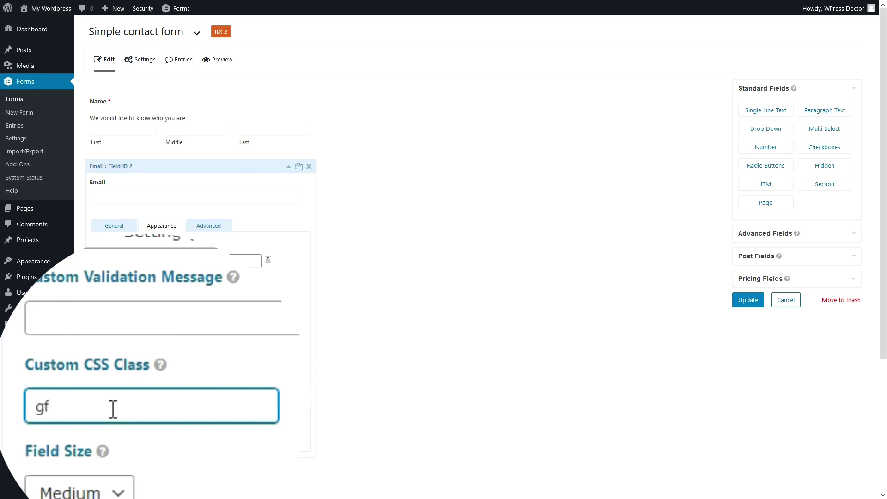
text(_left_hal;f)
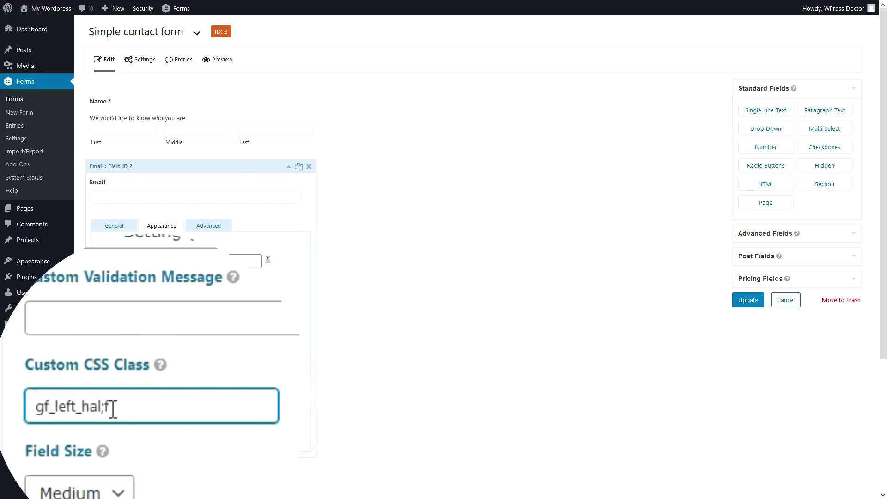
click(288, 167)
Give the Phone field the custom CSS class gf_right_half.
click(259, 240)
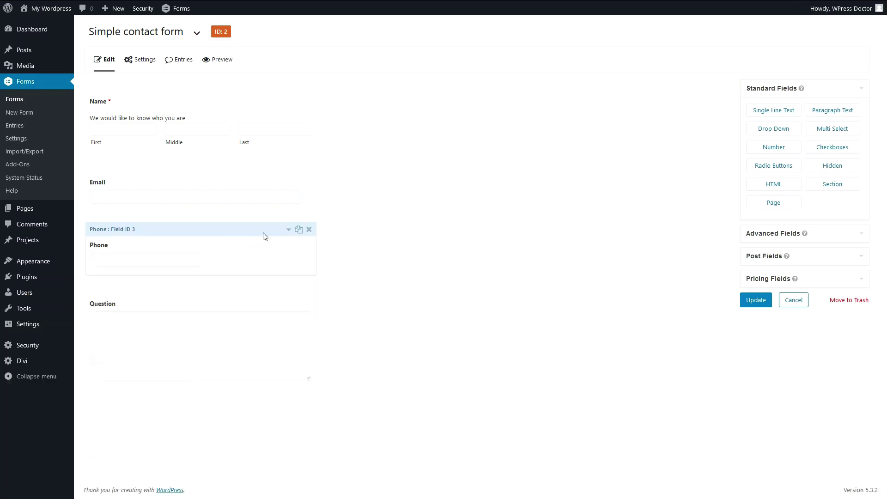
click(288, 230)
click(167, 230)
scroll(141, 401, down, 2)
click(141, 386)
text(gf_left_half)
drag(121, 386, 115, 386)
drag(61, 372, 57, 372)
text(right)
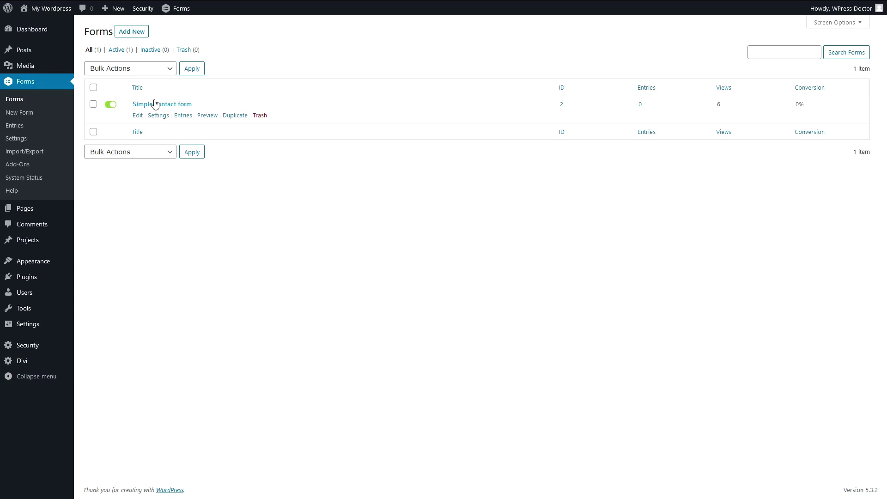
Open the form's Confirmations settings and review the current text message.
mouse_move(155, 116)
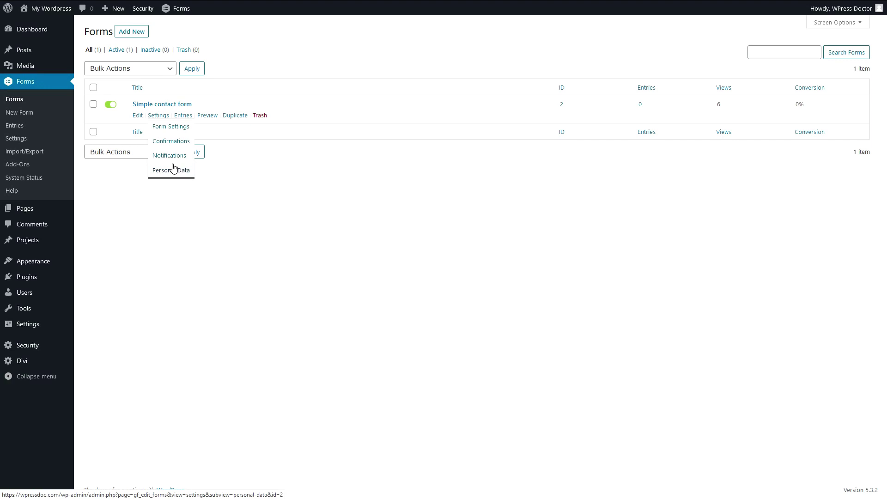
click(173, 146)
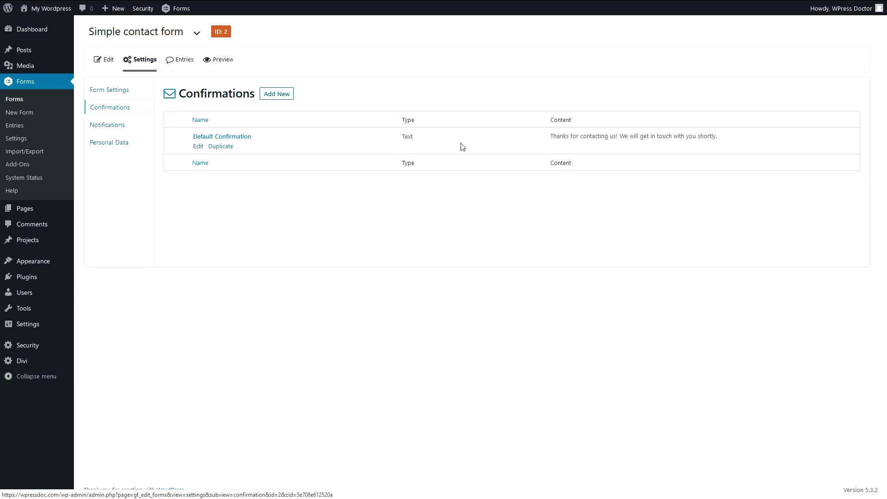
mouse_move(552, 138)
mouse_down()
mouse_move(710, 133)
mouse_move(564, 137)
mouse_up()
click(564, 136)
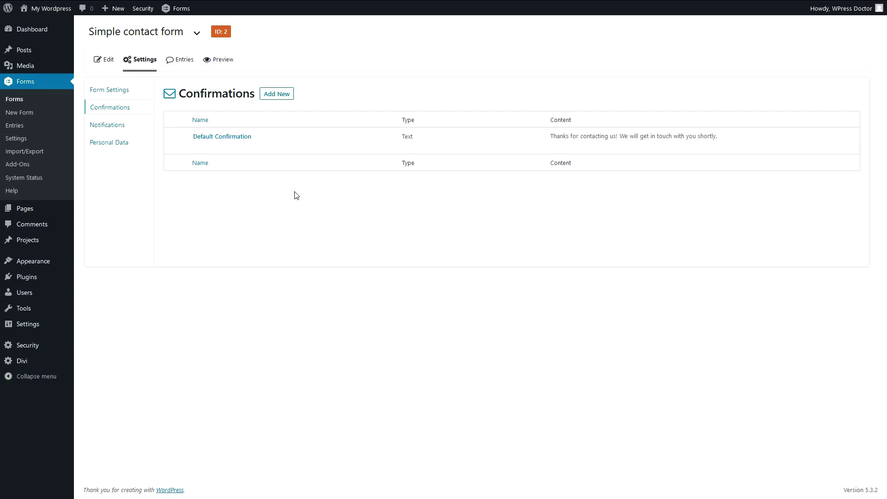
Switch the Default Confirmation to the Thank you page and save it.
click(199, 147)
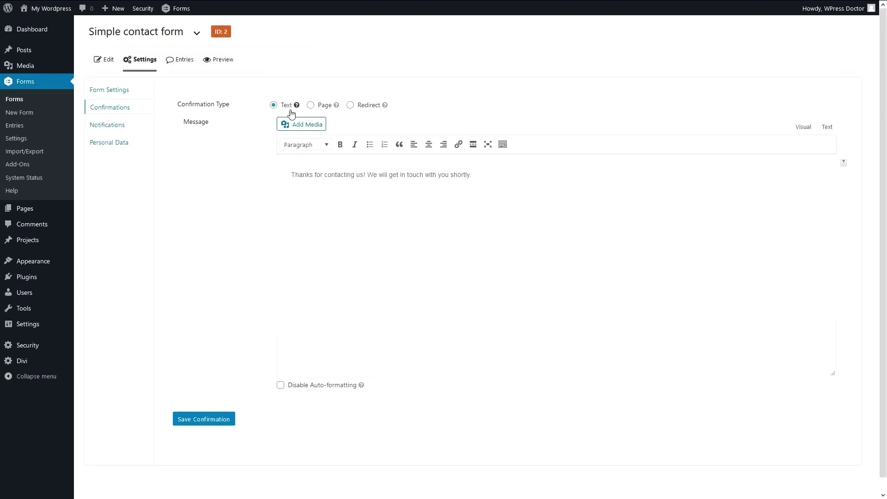
click(323, 39)
click(316, 88)
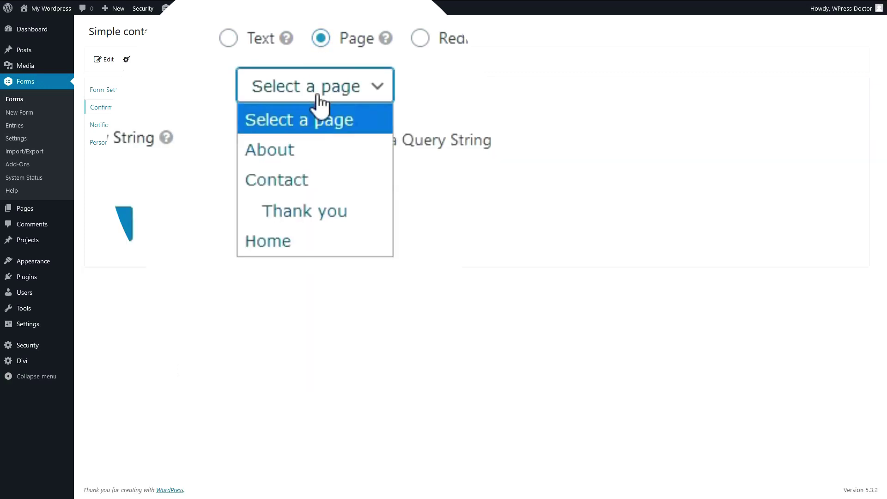
click(313, 211)
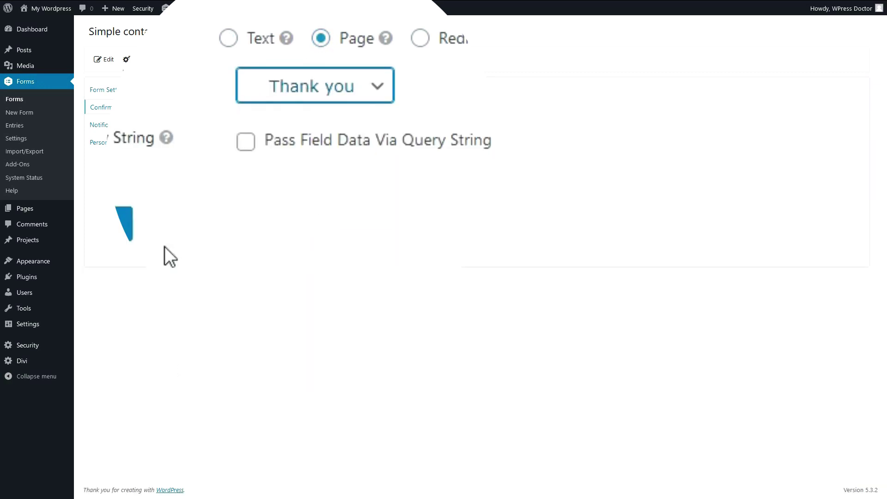
click(204, 183)
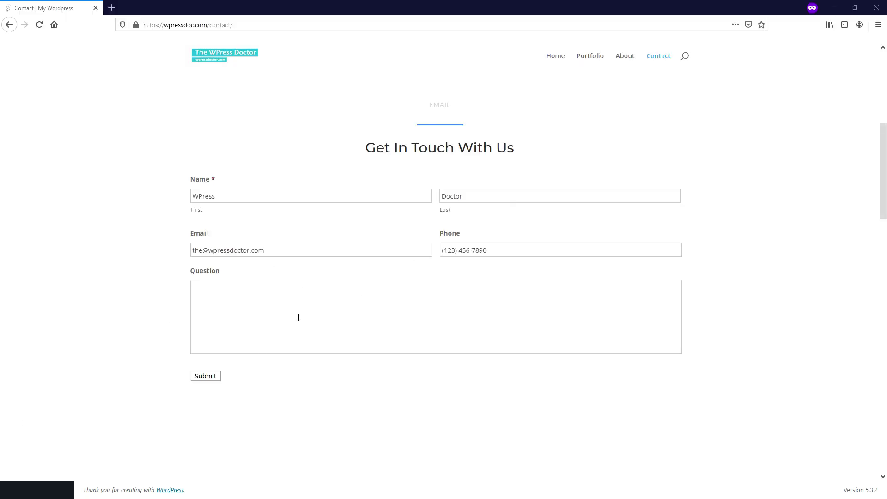
Enter the question 'Thank you for this form. Do you guys also have a mobi…' and submit.
click(298, 317)
text(Thank you for this form. Do you guys a)
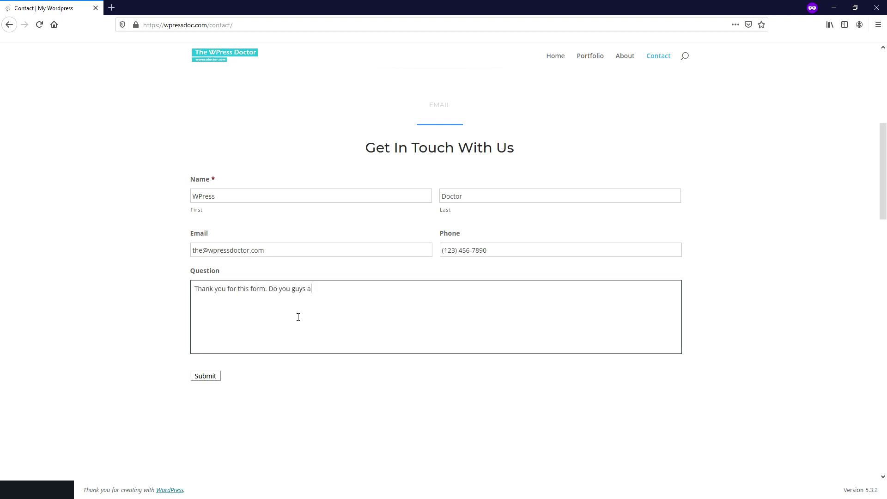
text(lso have a mobile app?)
click(216, 378)
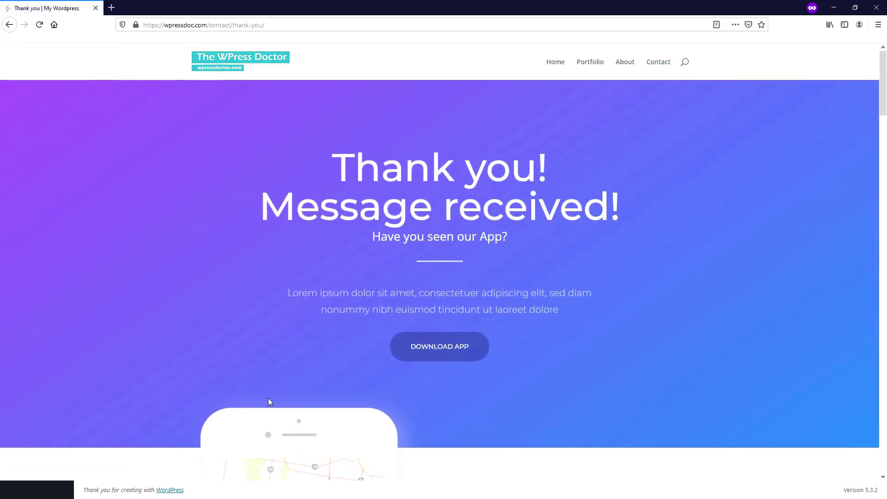
Look over the 'Have you seen our App?' heading on the Thank you page.
mouse_move(384, 245)
mouse_down()
mouse_move(503, 242)
mouse_move(385, 238)
mouse_up()
click(518, 239)
click(384, 238)
drag(884, 76, 875, 250)
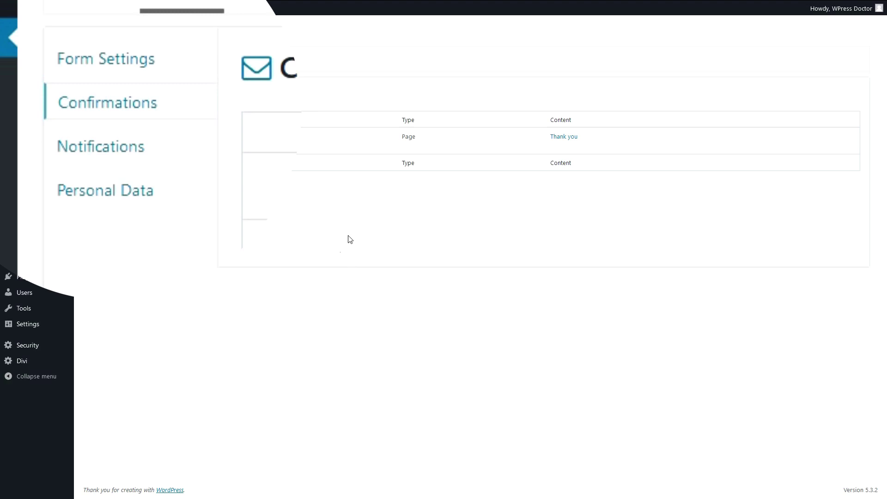
Rename the Admin Notification to 'Notification for website owner'.
click(125, 153)
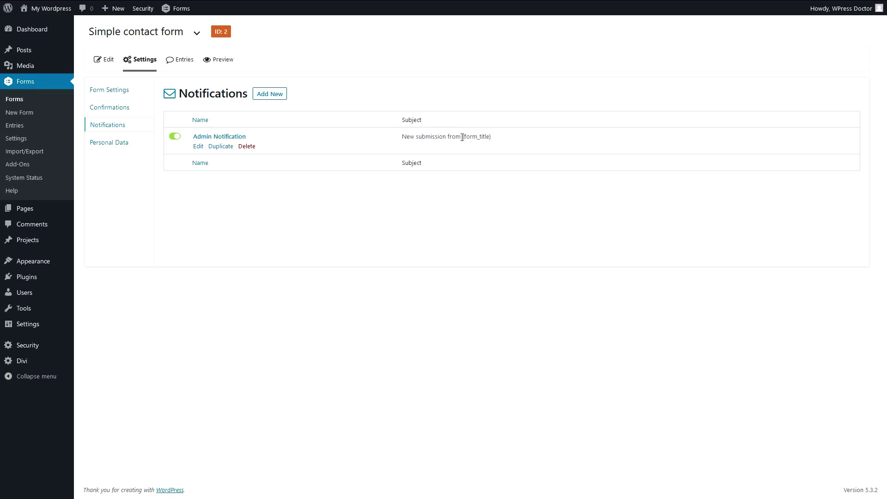
drag(462, 137, 491, 140)
click(491, 141)
click(199, 147)
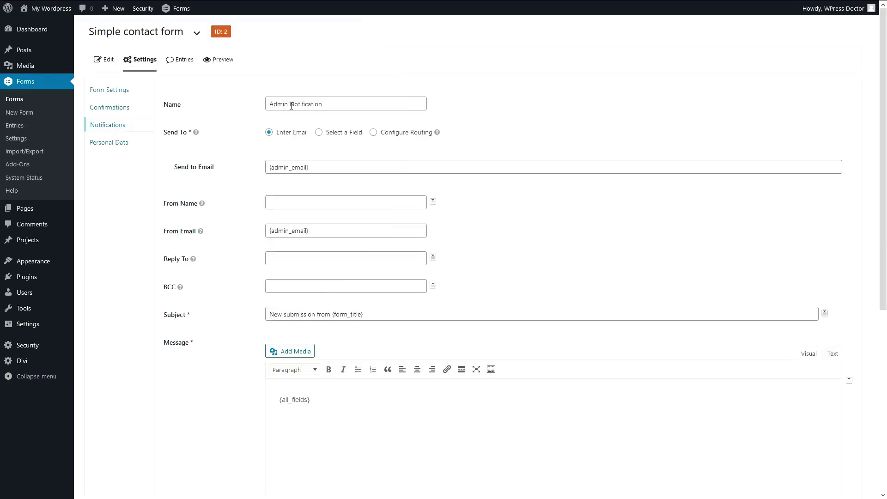
drag(291, 106, 264, 107)
key(BackSpace)
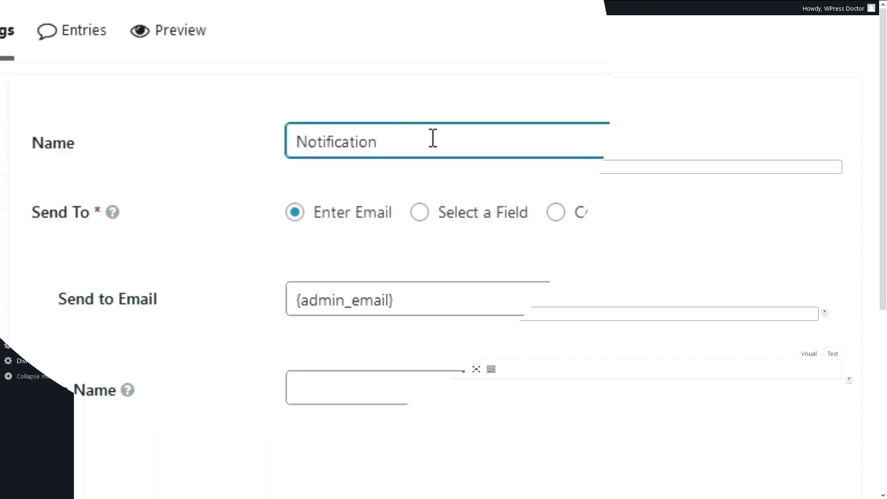
text(for website owner)
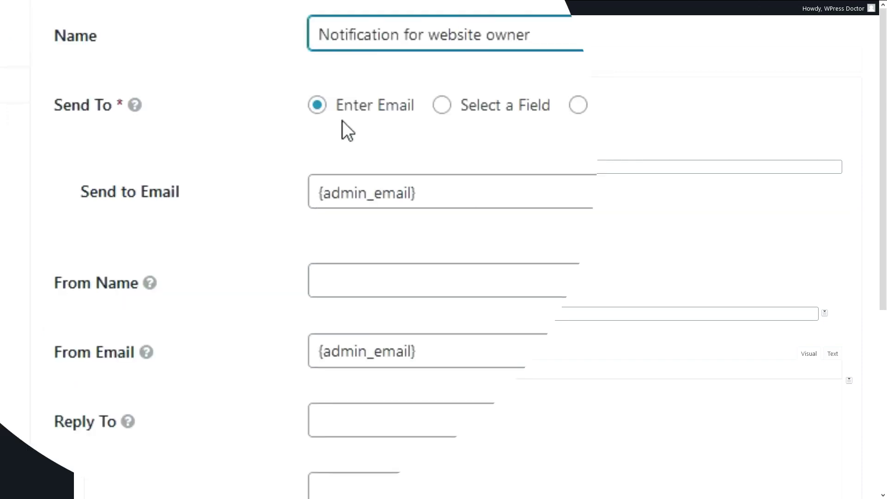
Replace the notification's recipient placeholder with the site's sales address.
drag(442, 198, 296, 201)
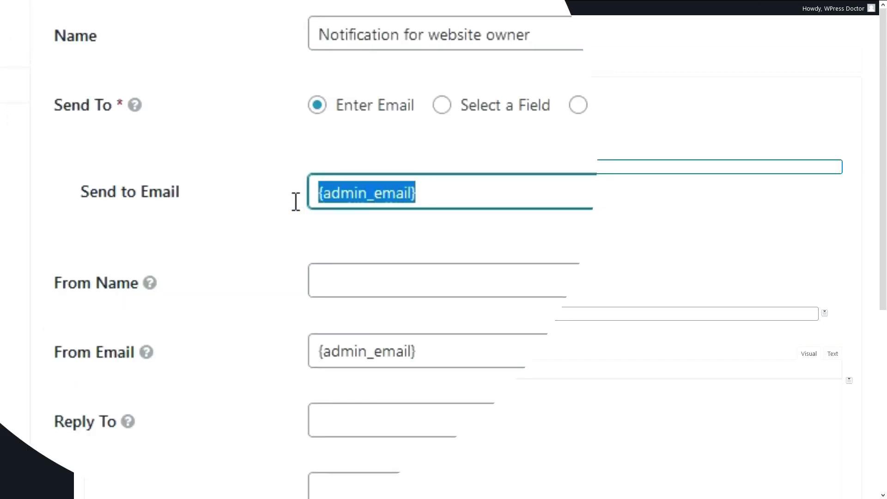
key(BackSpace)
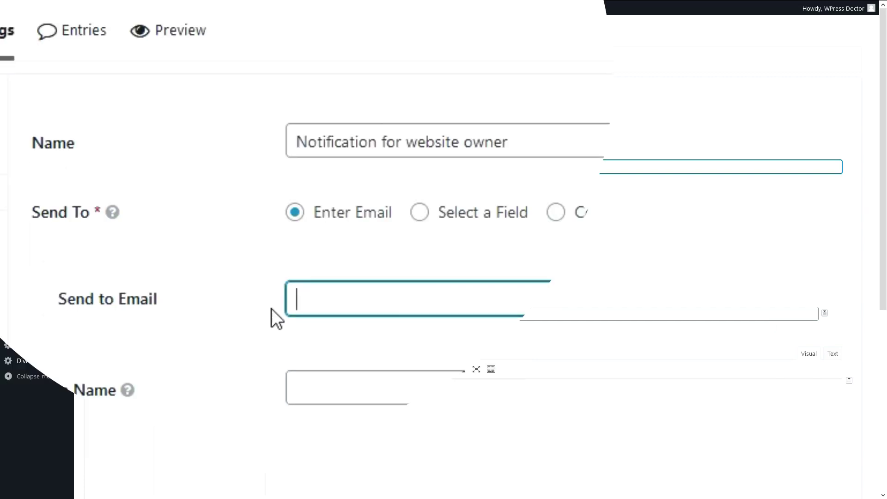
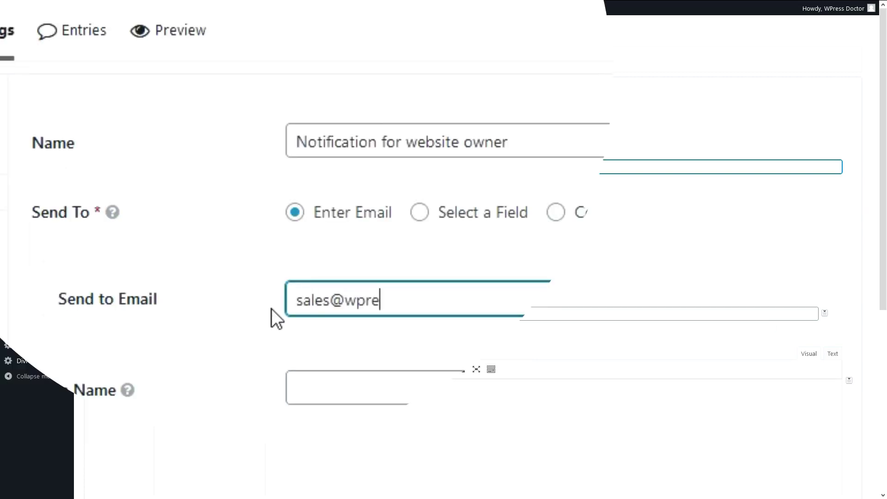
Set From Name to 'Website contact form' and From Email to the site's info address.
click(357, 385)
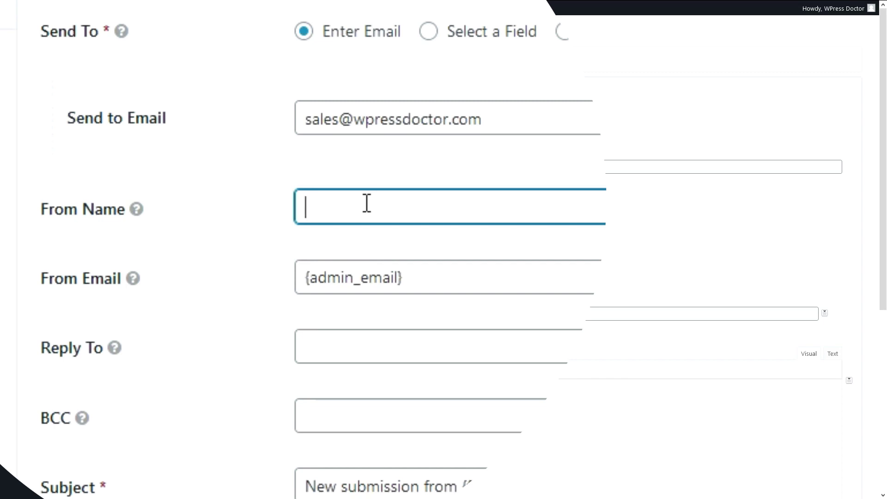
drag(403, 210, 277, 213)
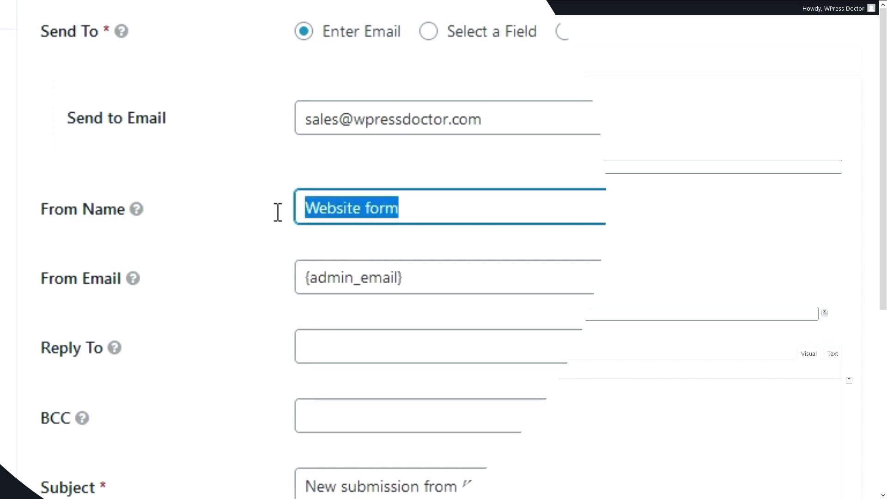
text(Webs)
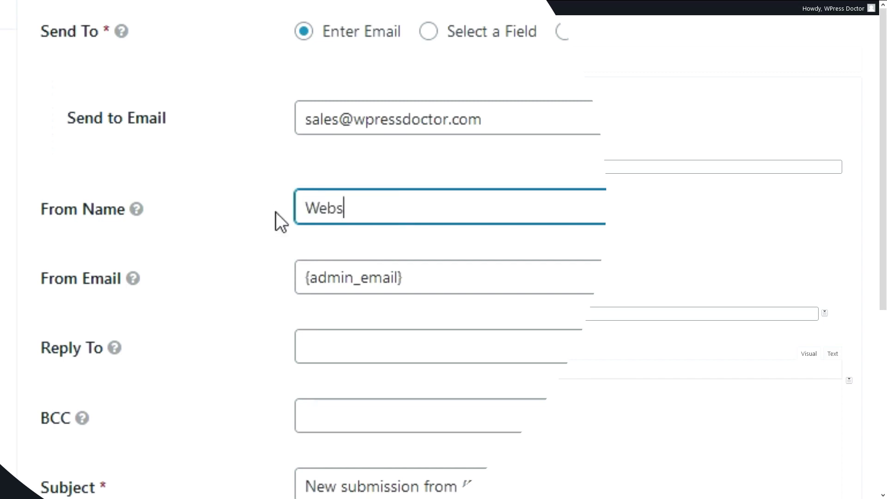
text(ite contact form)
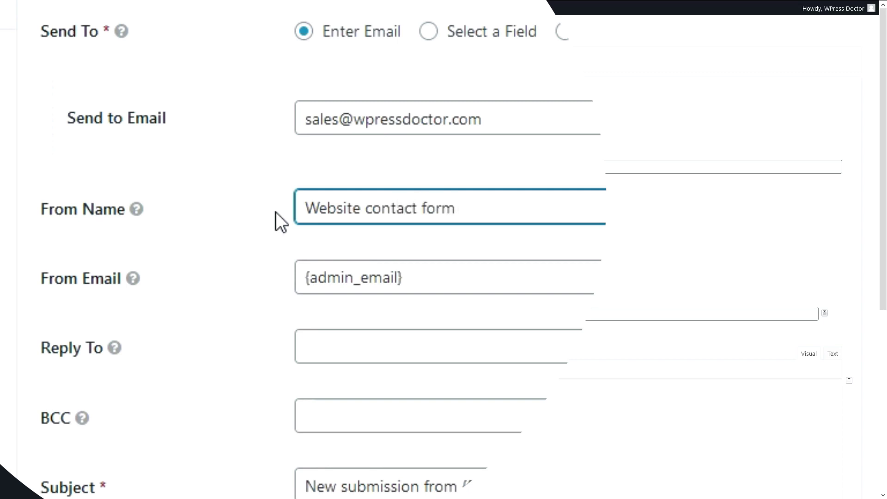
drag(435, 273, 291, 285)
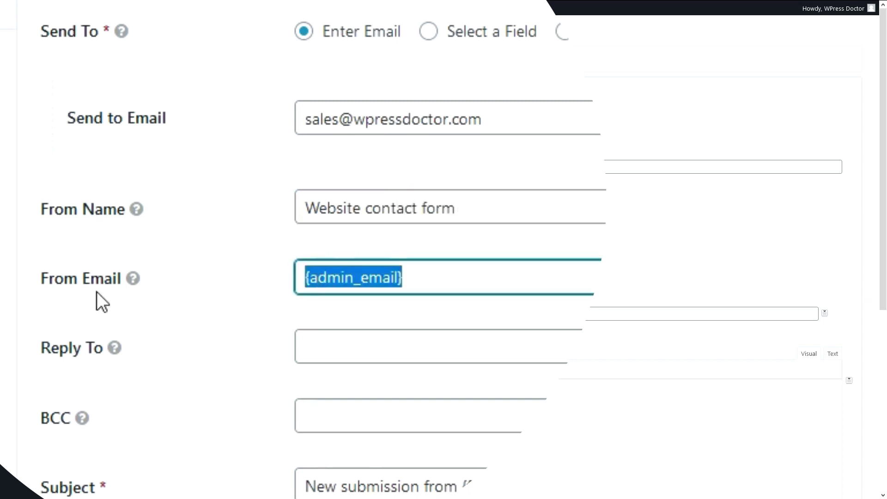
drag(452, 290, 302, 274)
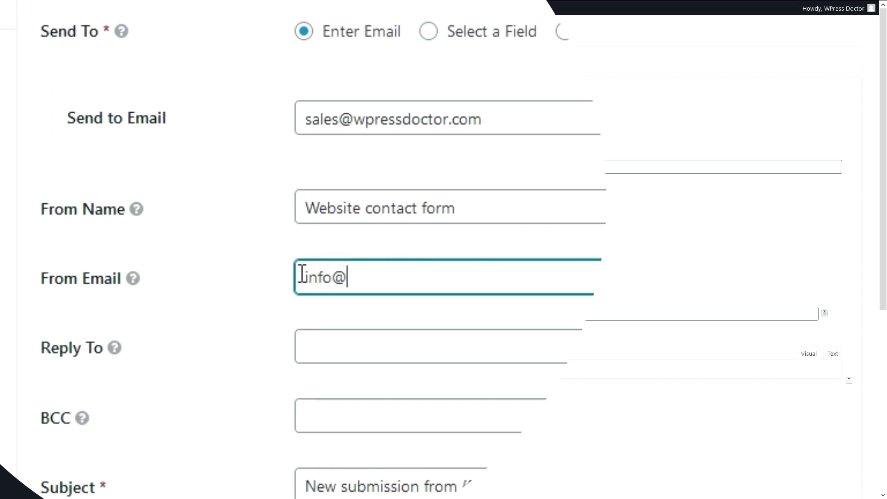
key(Tab)
key(Tab)
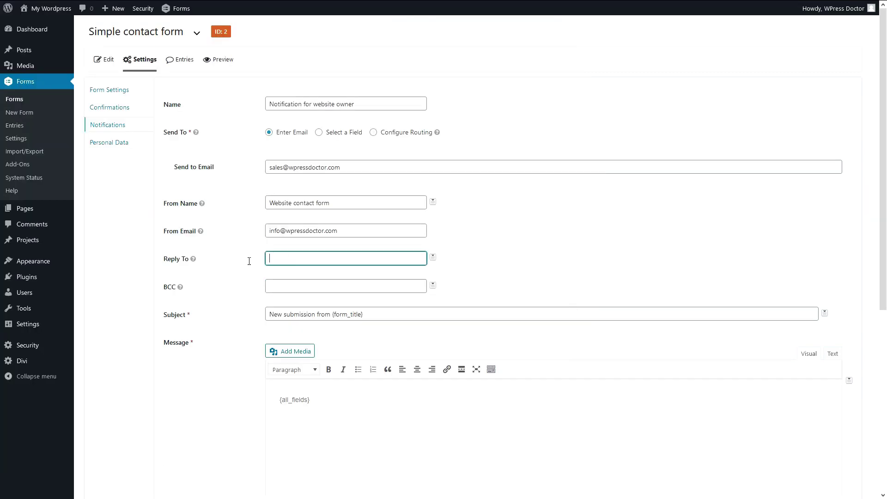
click(298, 285)
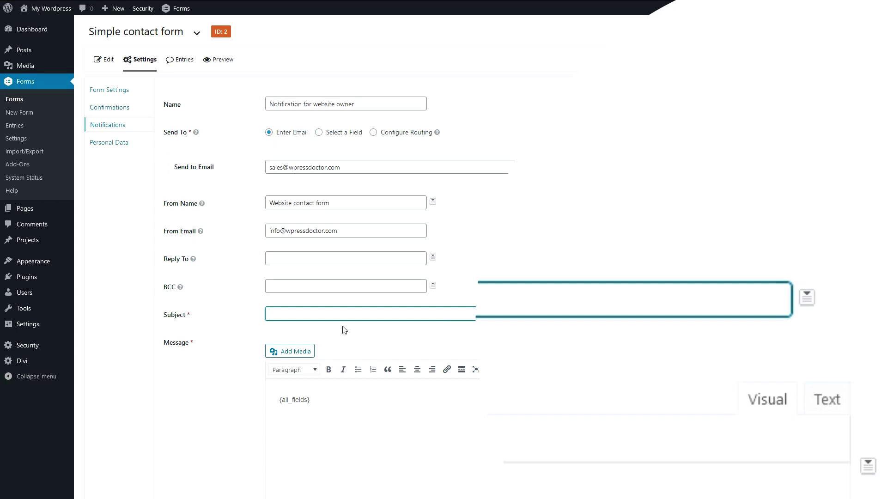
Set Subject to Name (First), Name (Last) merge tags plus 'has filled in the contact form'.
click(808, 298)
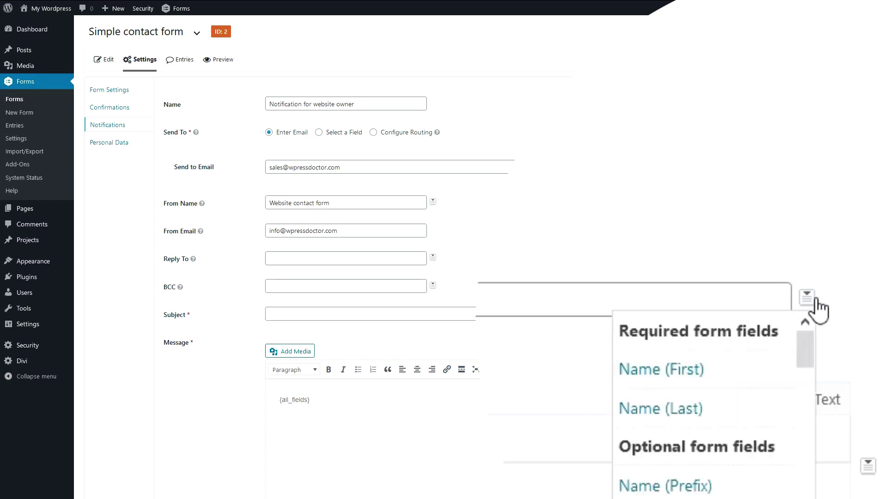
click(665, 378)
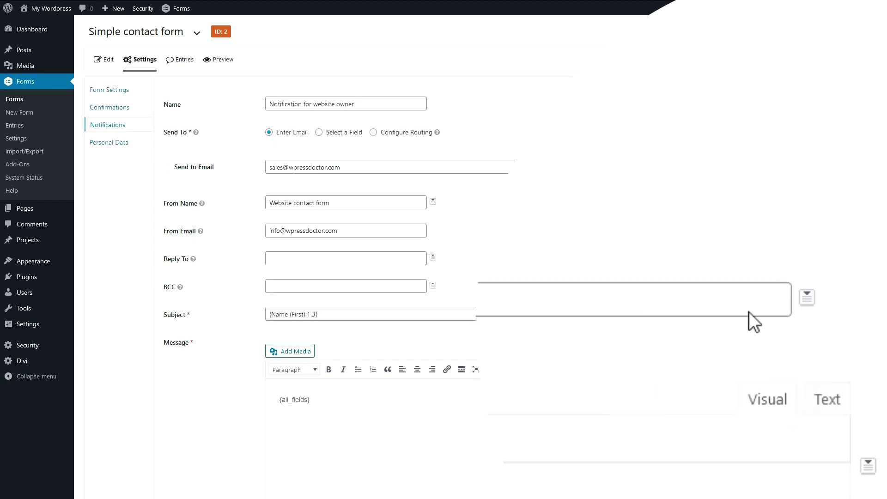
click(808, 298)
click(722, 416)
click(450, 318)
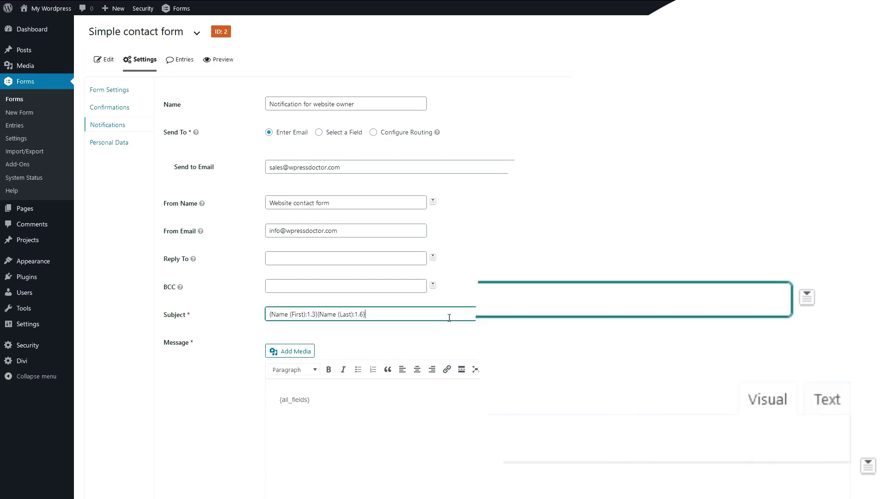
text(has send)
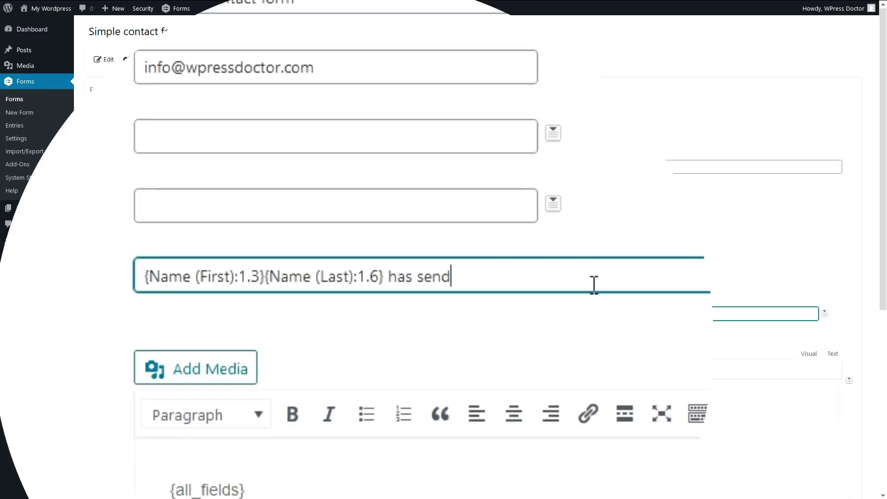
key(BackSpace)
key(BackSpace)
key(BackSpace)
key(BackSpace)
text(filled in )
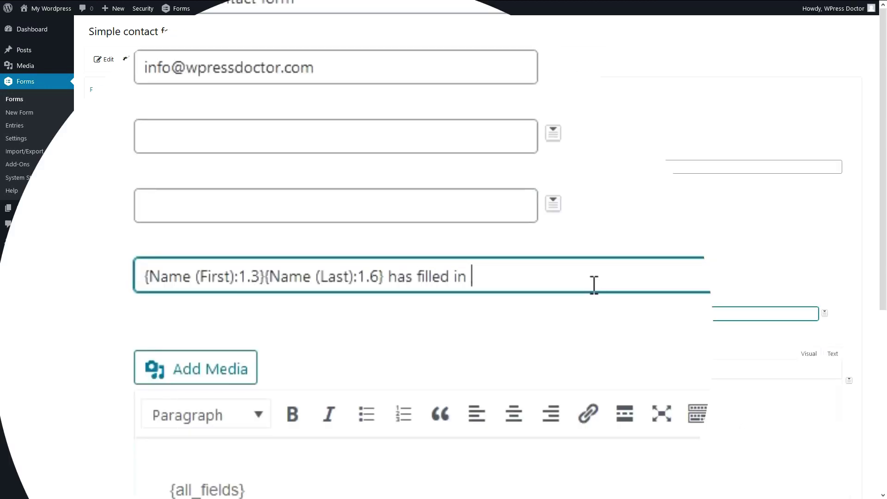
text(the contact form)
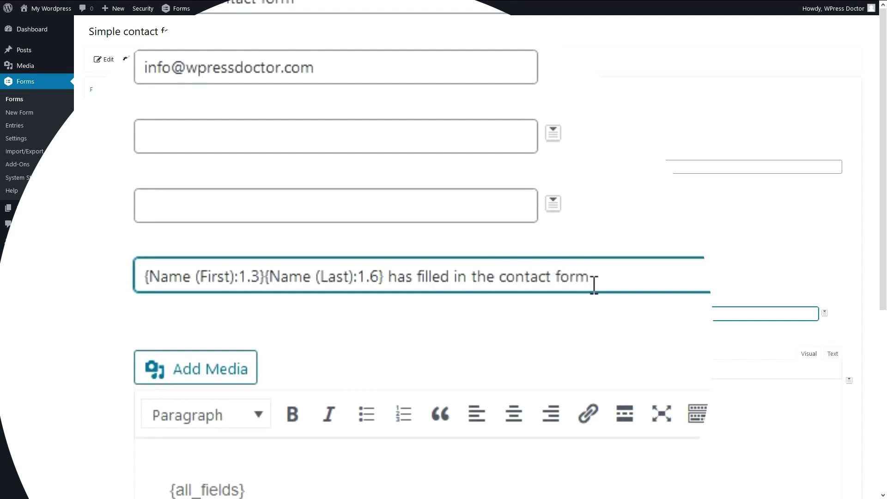
Place the insertion point below {all_fields} and open the media library.
scroll(356, 358, down, 2)
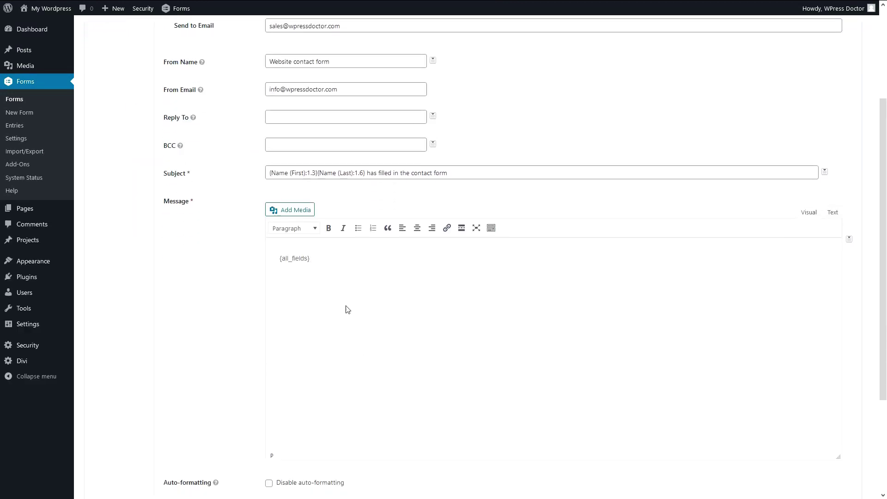
triple_click(298, 263)
click(302, 271)
click(298, 213)
Insert the site logo and add the greeting 'Hi Doctor!' to the message.
click(422, 199)
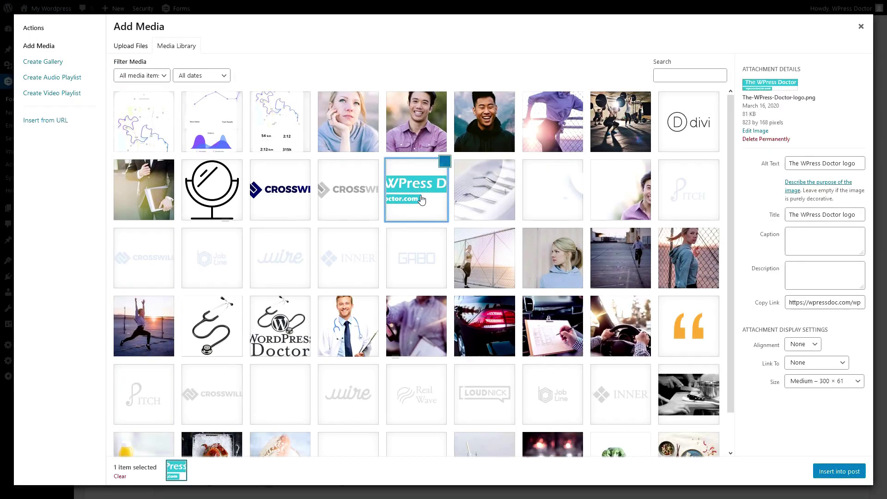
click(831, 472)
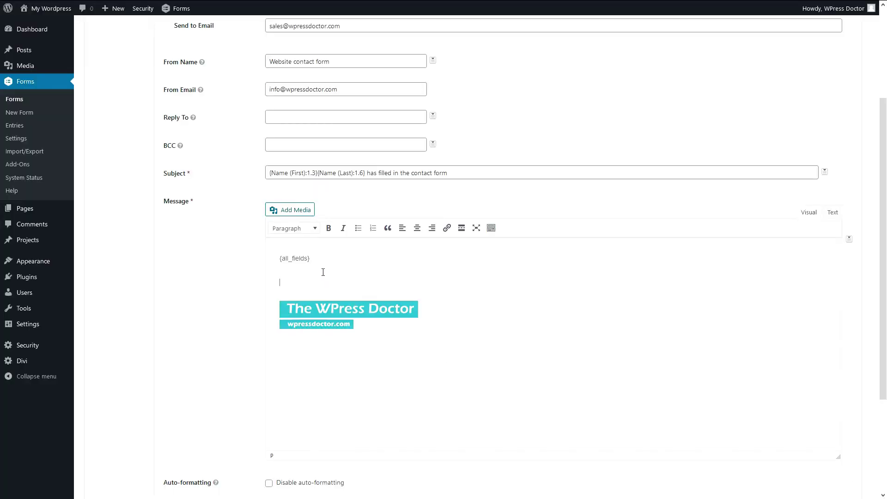
key(Return)
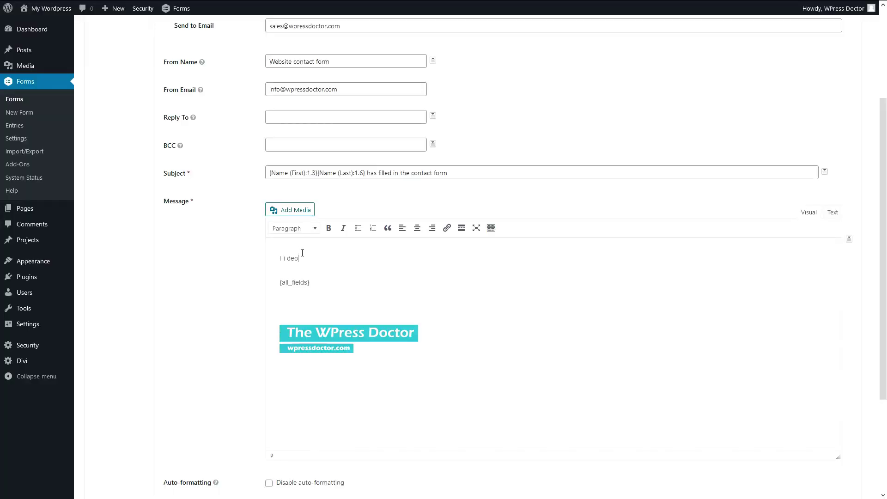
text(Hi Doctor!)
Add the line 'You just did it!… just filled in your form. You go get this lead tiger!'.
key(Return)
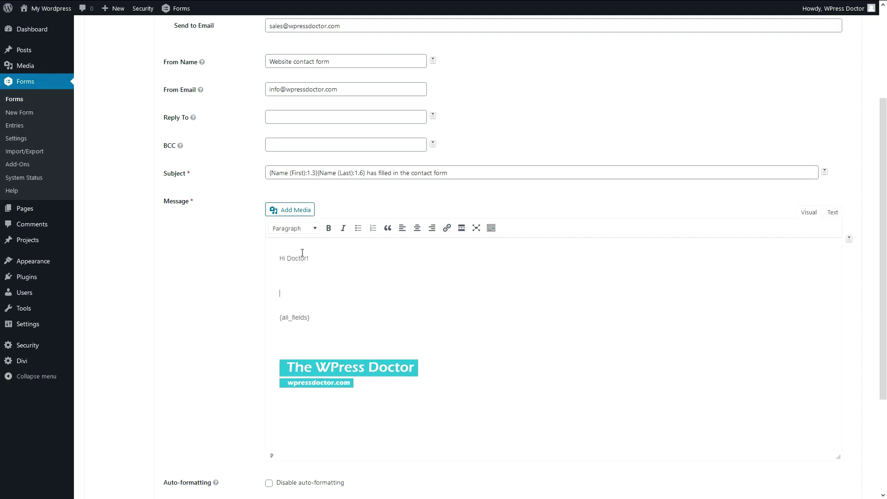
text(Y)
key(BackSpace)
key(BackSpace)
key(BackSpace)
text(You)
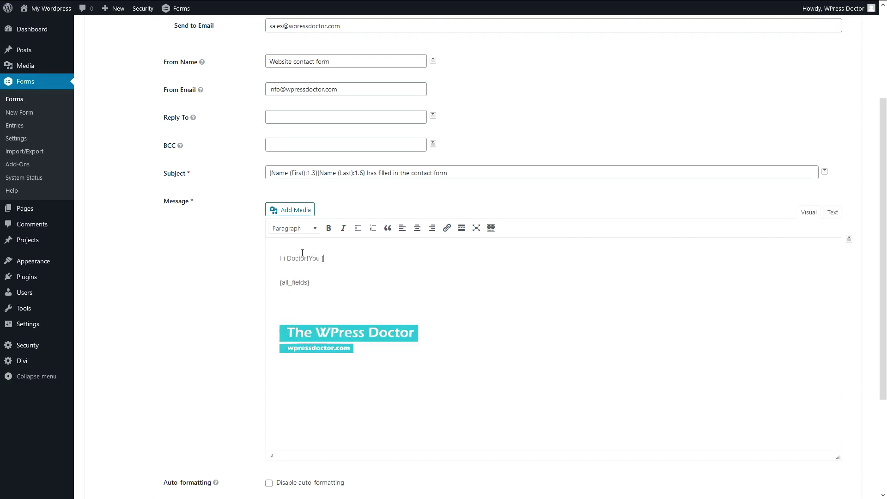
key(BackSpace)
key(BackSpace)
key(Return)
text(You just did it! Another person)
text(just )
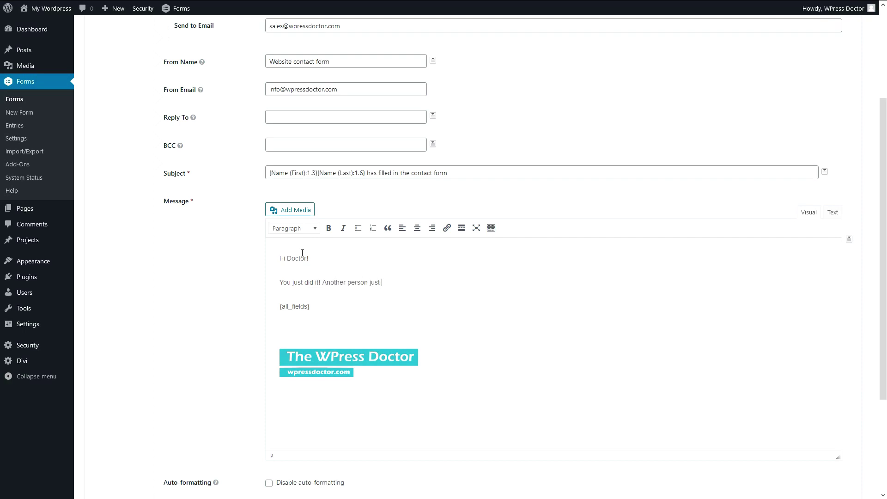
text(filled in your form. You go get this lead tiger!)
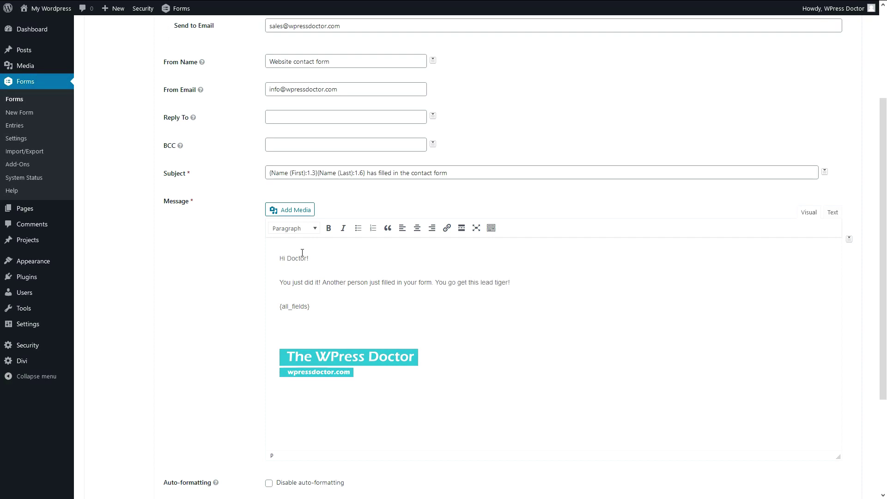
Save the notification settings.
triple_click(317, 306)
click(362, 376)
scroll(394, 390, down, 1)
scroll(394, 389, down, 2)
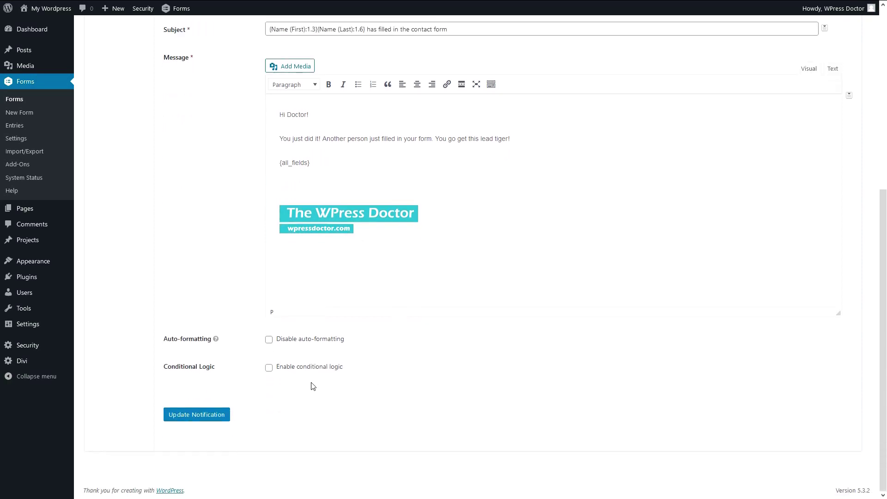
click(214, 415)
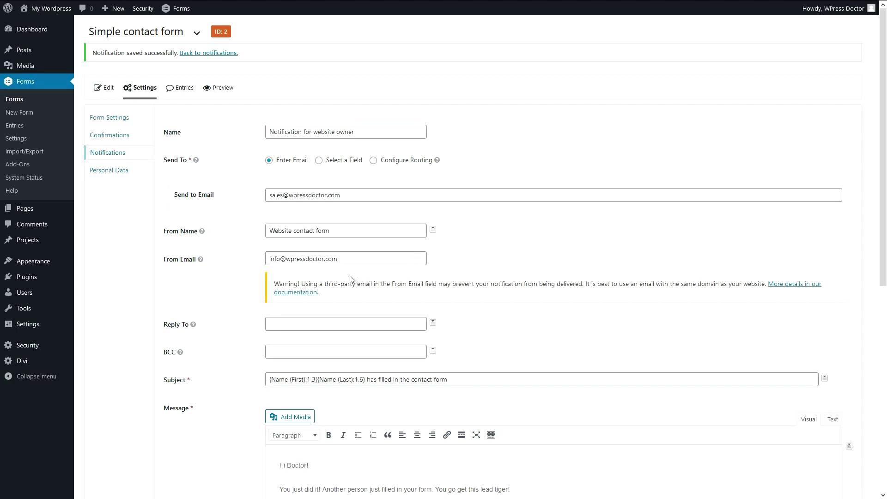
Change the From Email domain to wpressdoc.com, save, and return to the Notifications list.
drag(585, 284, 273, 283)
click(305, 260)
drag(337, 259, 287, 260)
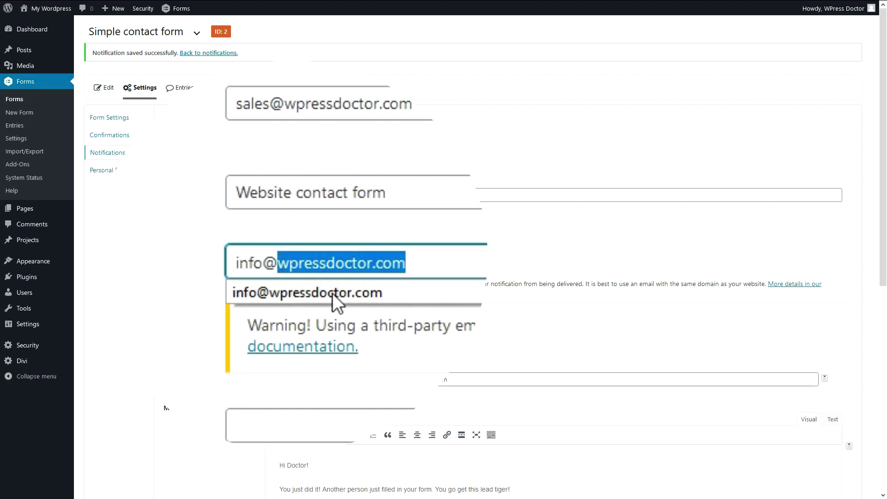
text(wpres)
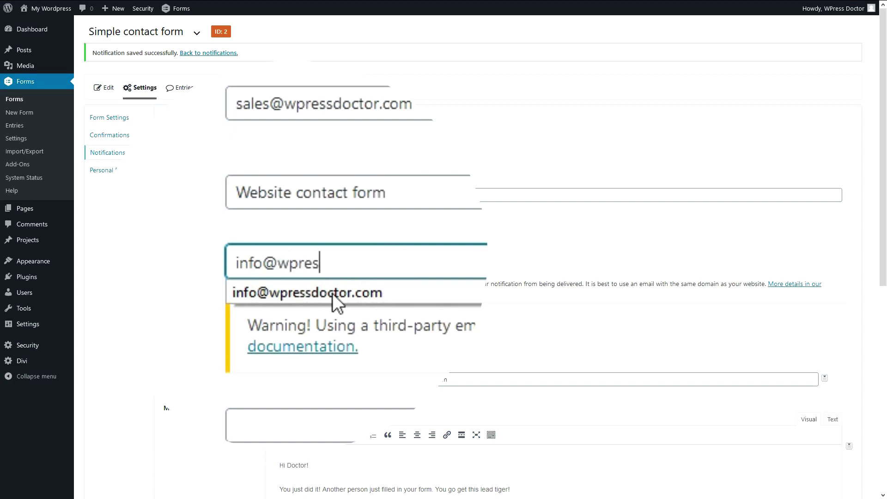
text(sdoc.com)
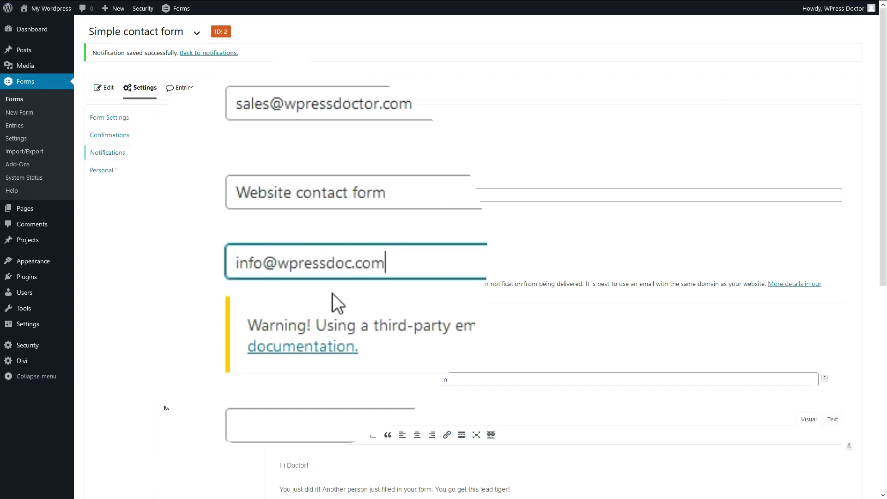
scroll(243, 290, down, 8)
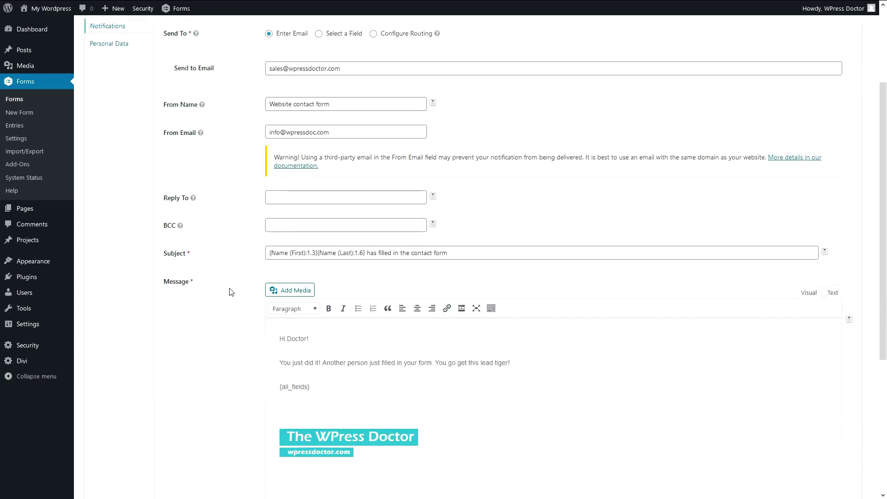
click(206, 414)
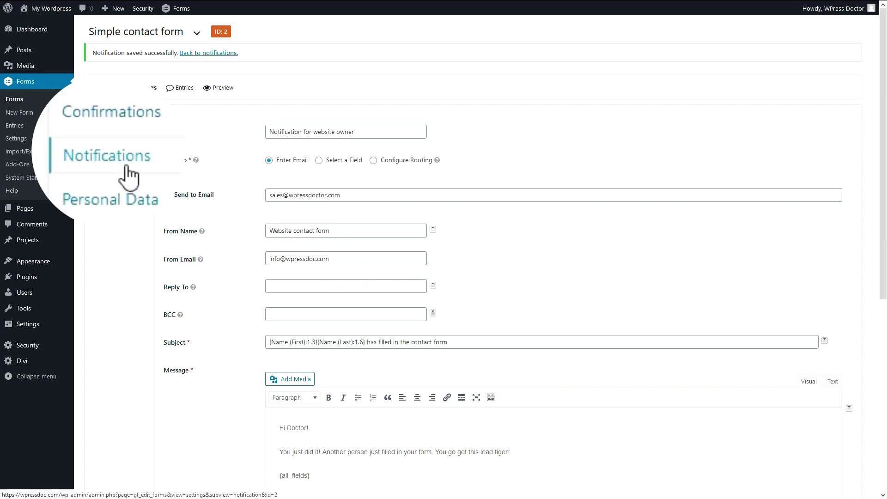
click(108, 153)
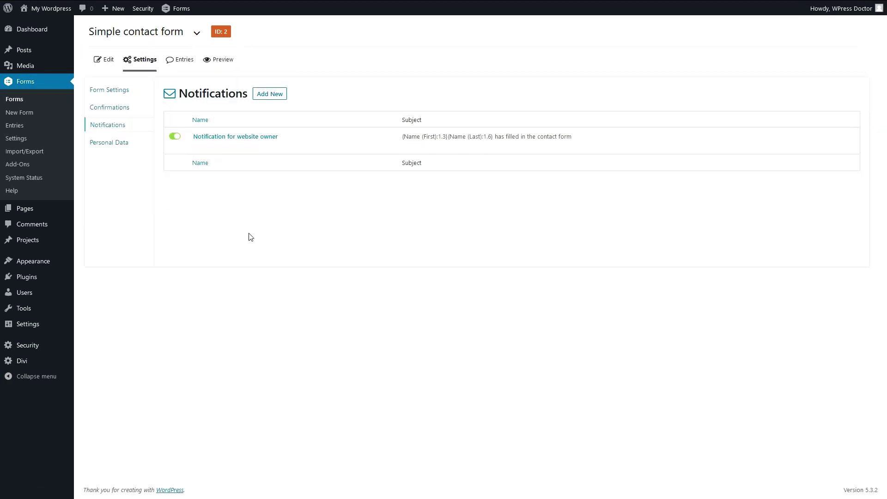
Duplicate the owner notification and rename the copy 'Notification for our visitor'.
click(221, 147)
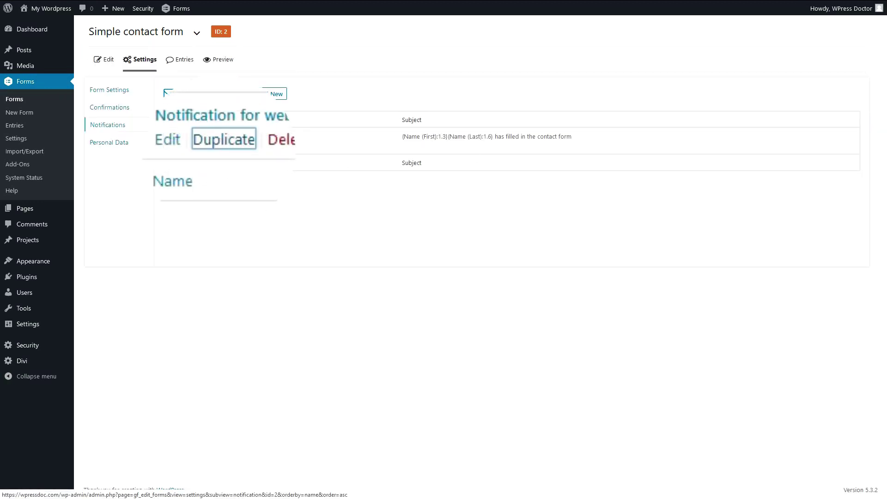
click(199, 201)
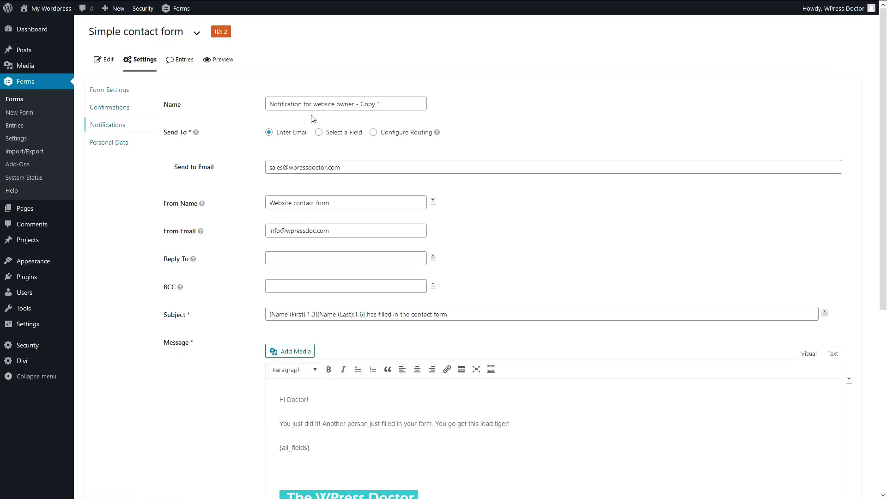
drag(313, 105, 425, 107)
text(our)
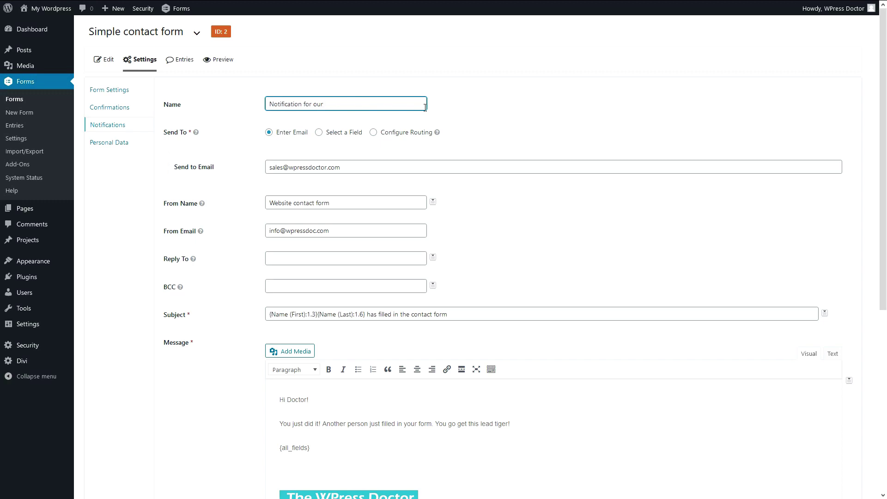
text( visitor)
Send the notification to the form's Email field and clear the From Name.
click(319, 133)
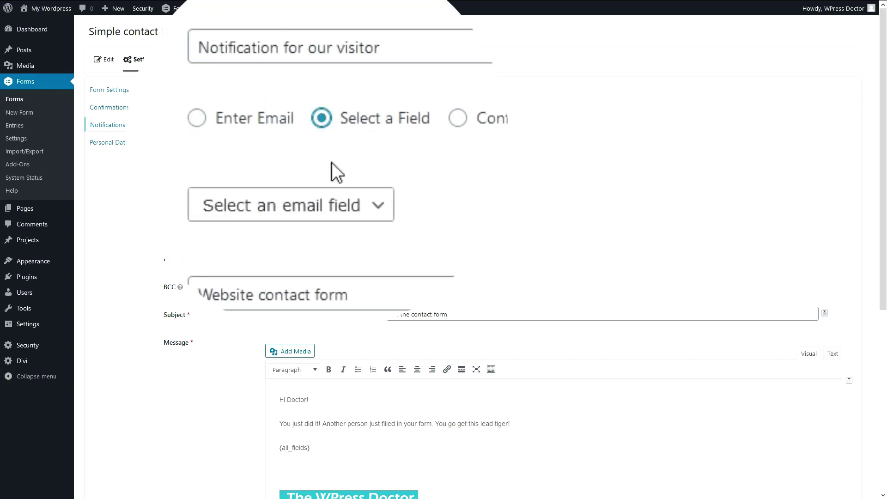
click(317, 212)
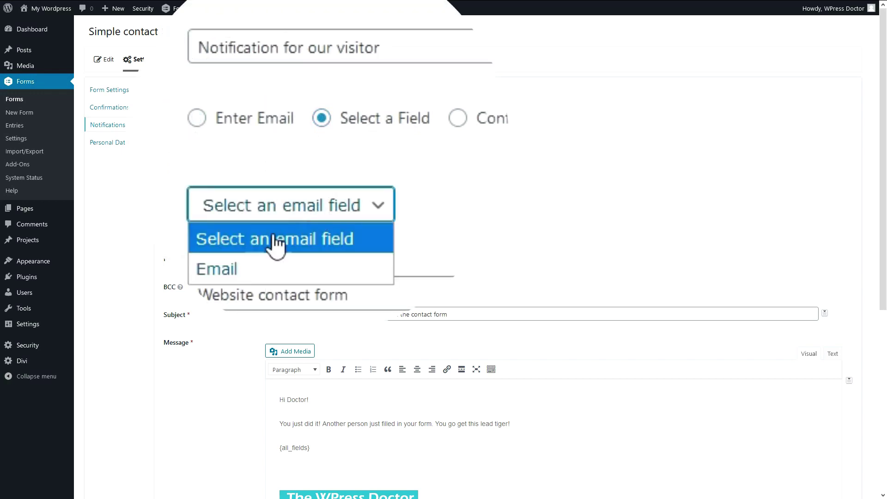
click(234, 271)
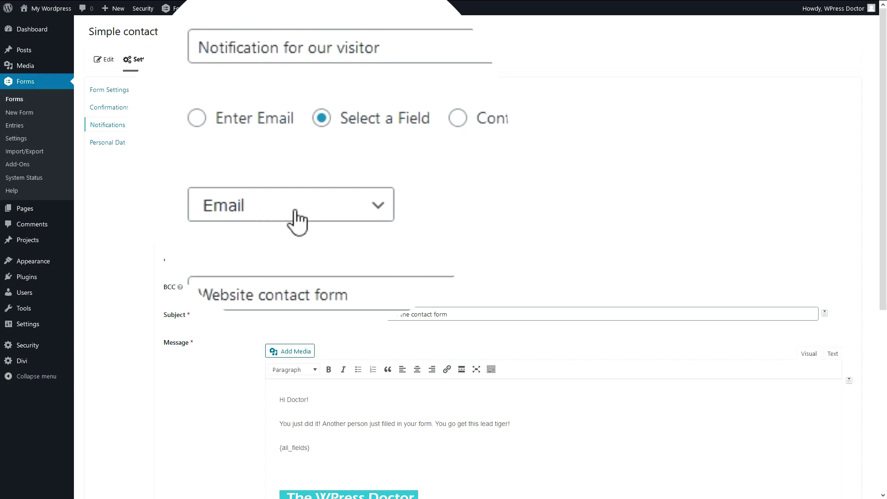
drag(337, 205, 267, 205)
key(BackSpace)
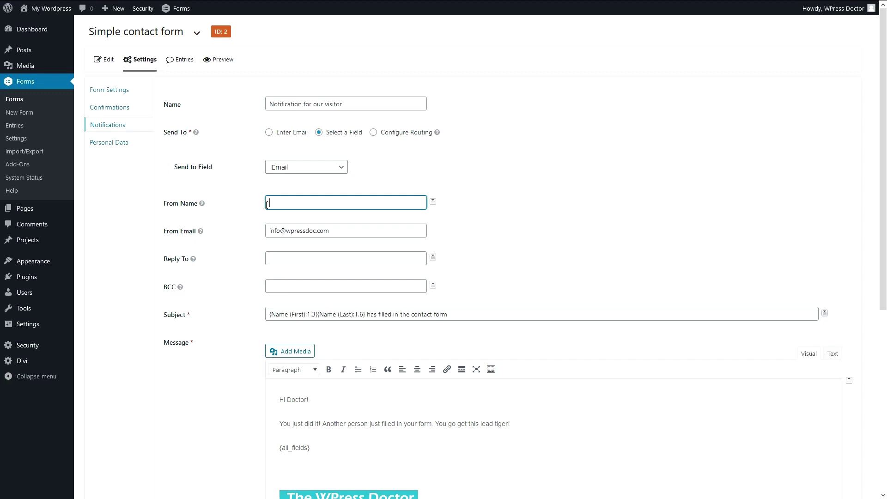
Correct the From Name to 'Support team | WPress Doctor' and enter a reply-to e-mail address.
key(BackSpace)
key(BackSpace)
key(BackSpace)
key(BackSpace)
text(tor)
drag(339, 231, 287, 238)
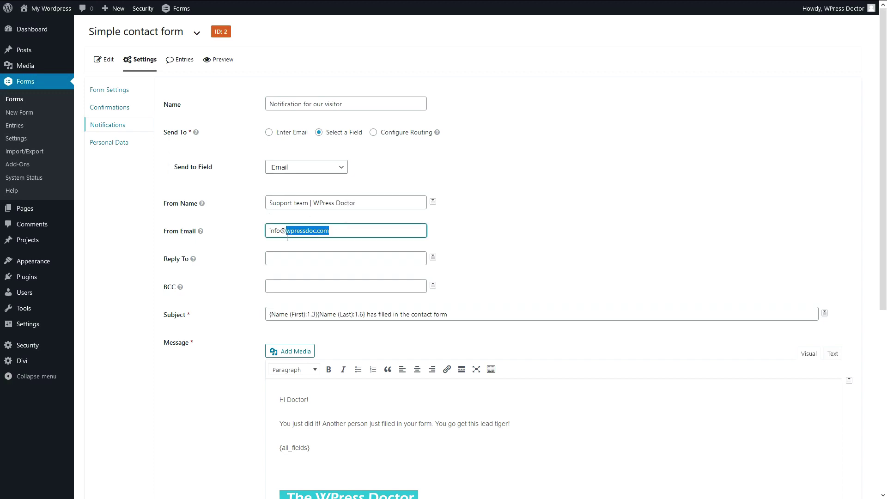
click(257, 238)
click(280, 260)
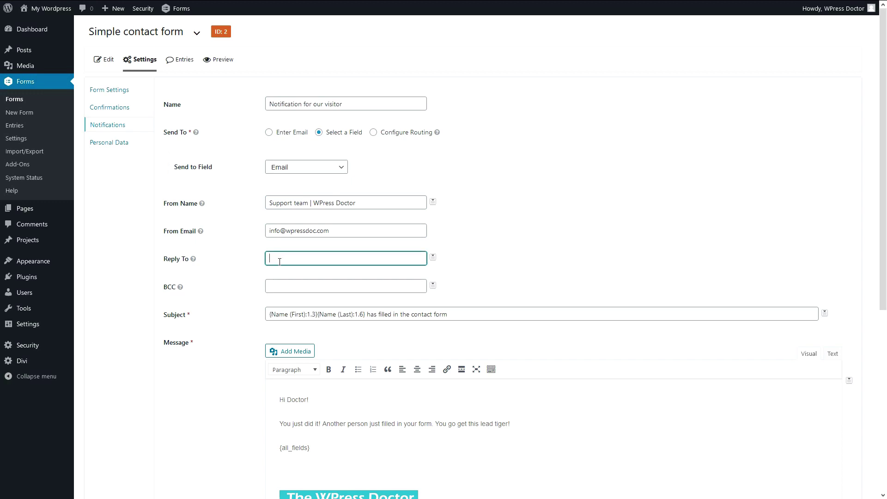
click(180, 287)
click(266, 286)
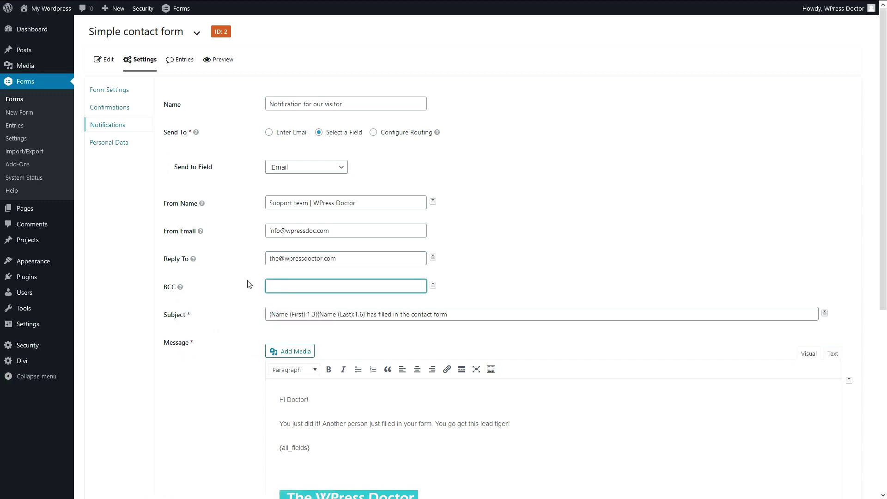
scroll(372, 278, down, 2)
Replace the notification subject with 'Thank you for your email!'.
click(461, 246)
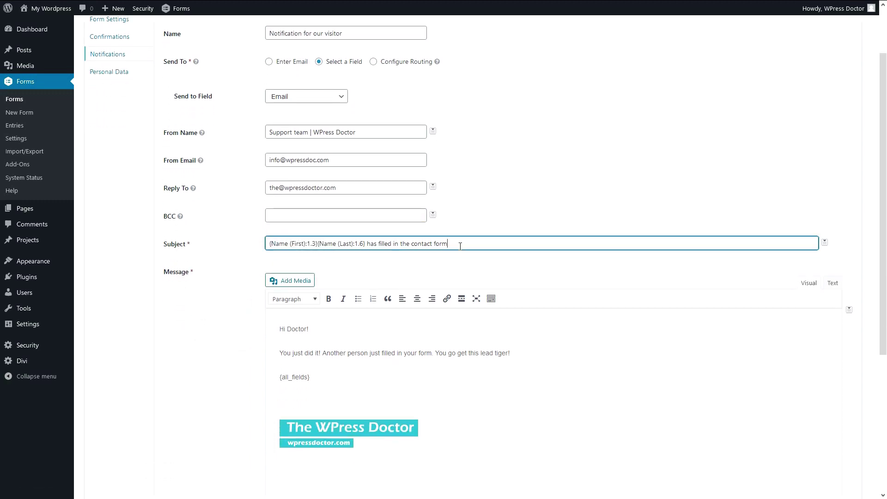
drag(461, 246, 266, 246)
text(Tha)
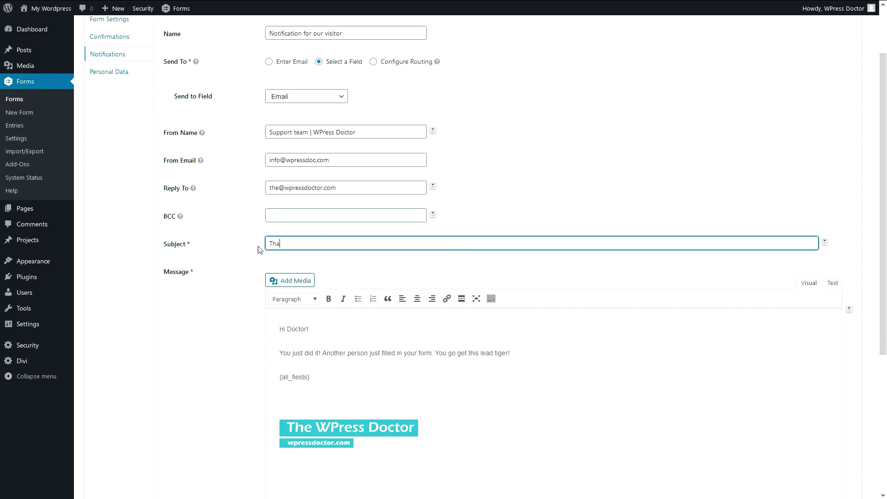
text(nk you for your email)
scroll(258, 248, down, 2)
Replace 'Doctor!' in the greeting with the Name (First) and Name (Last) merge tags.
click(322, 254)
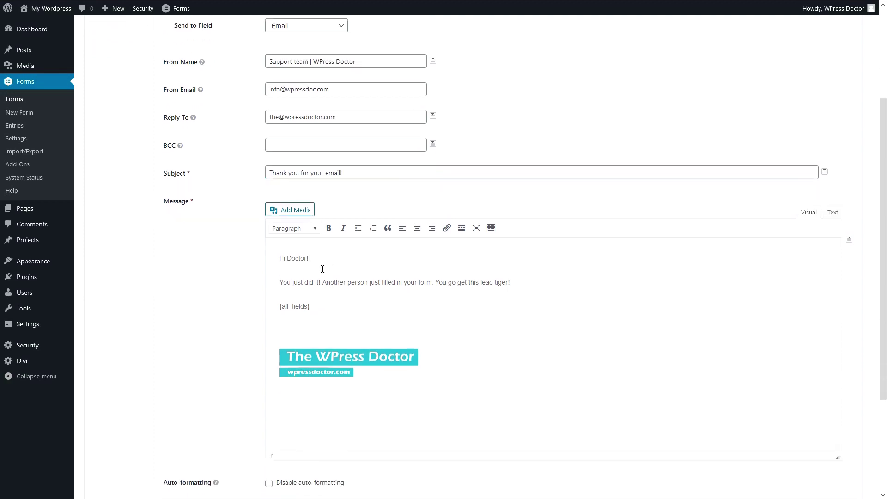
drag(322, 268, 268, 256)
click(424, 282)
drag(329, 258, 286, 257)
click(849, 239)
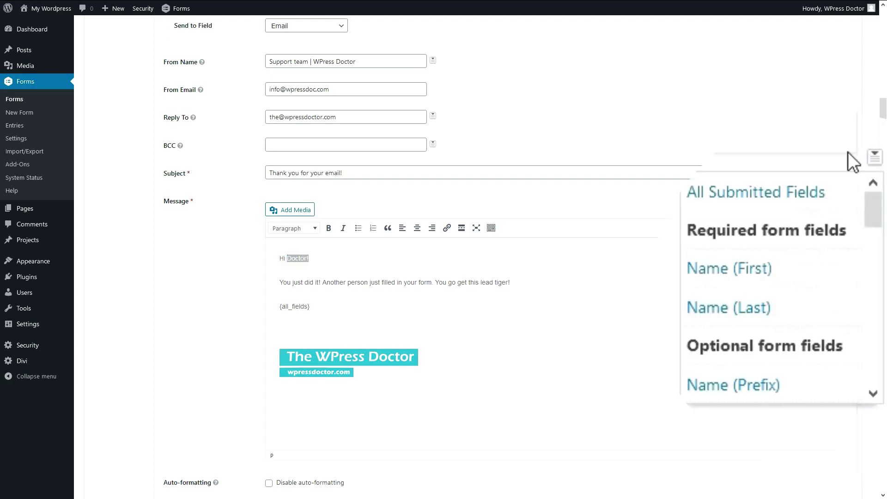
click(742, 269)
click(771, 308)
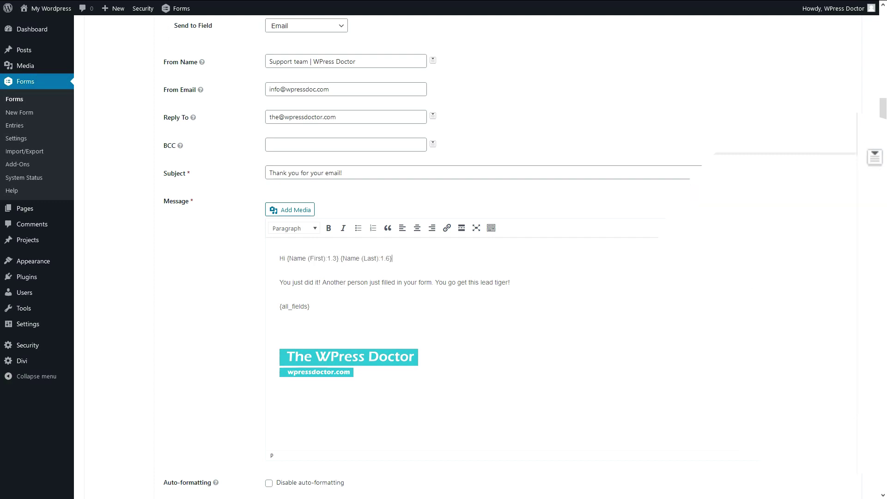
text(,)
Rewrite the second line as 'Thank you very much for contacting us, we will be glad to answer your email'.
triple_click(628, 294)
text(Thank you very )
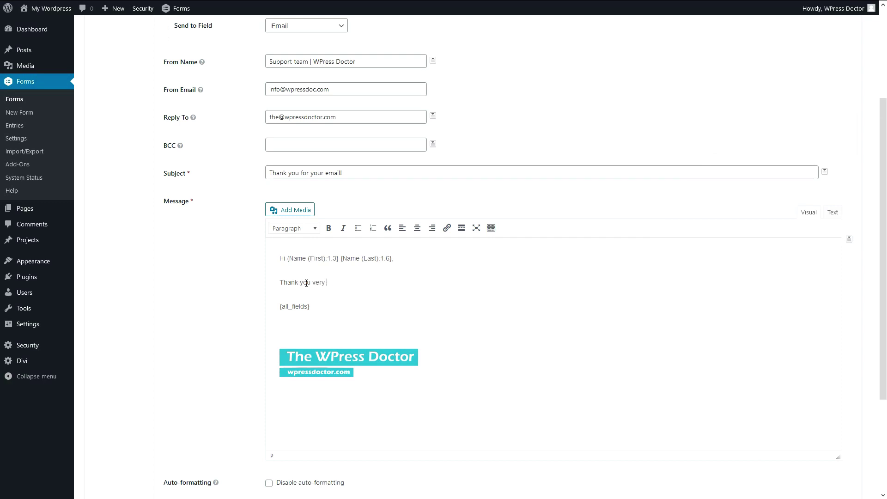
text(much for contacting us, we will be glad to ansower)
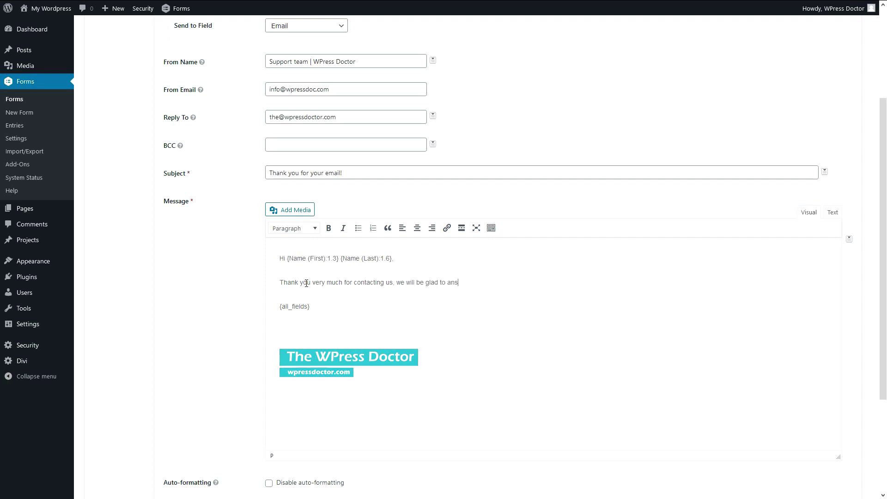
key(BackSpace)
text(wer your email. ... .. . .. .)
Delete the {all_fields} tag and its empty line, then update the notification.
drag(317, 306, 270, 306)
key(BackSpace)
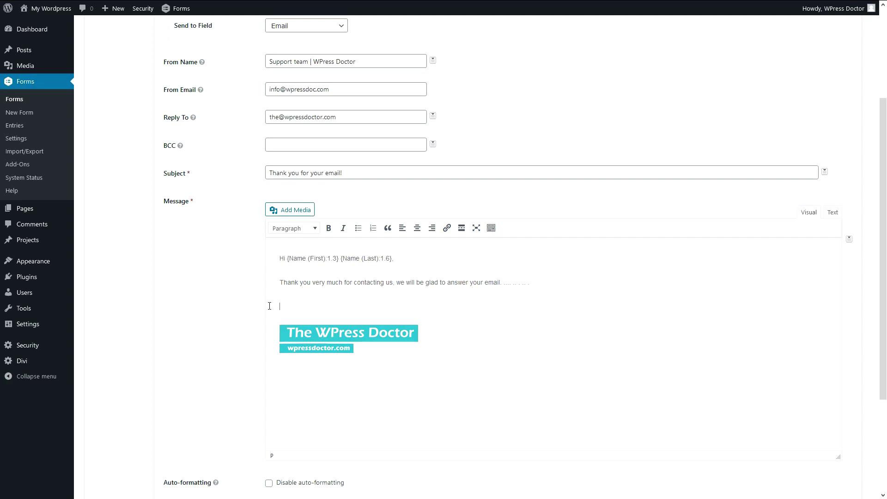
key(BackSpace)
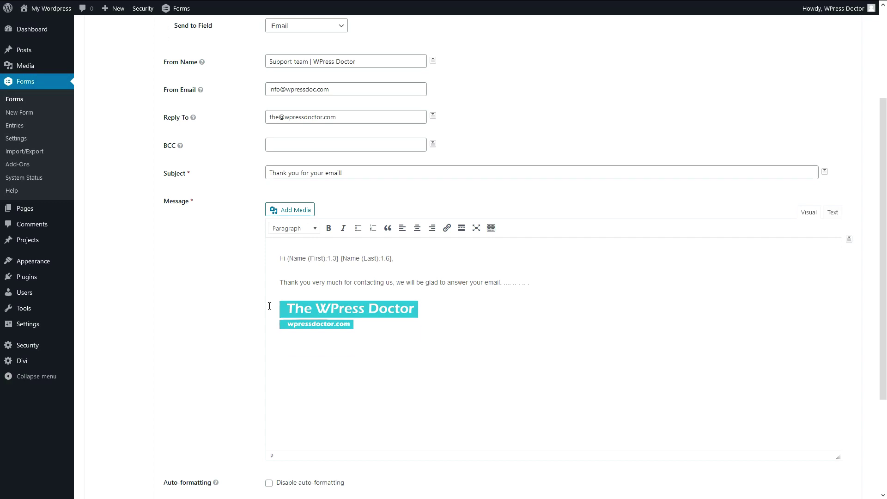
click(373, 326)
click(373, 334)
scroll(384, 355, down, 3)
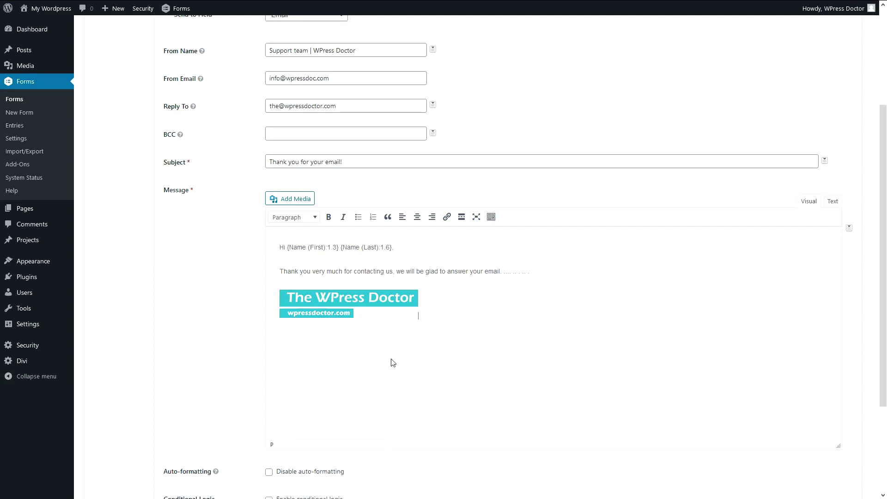
click(189, 417)
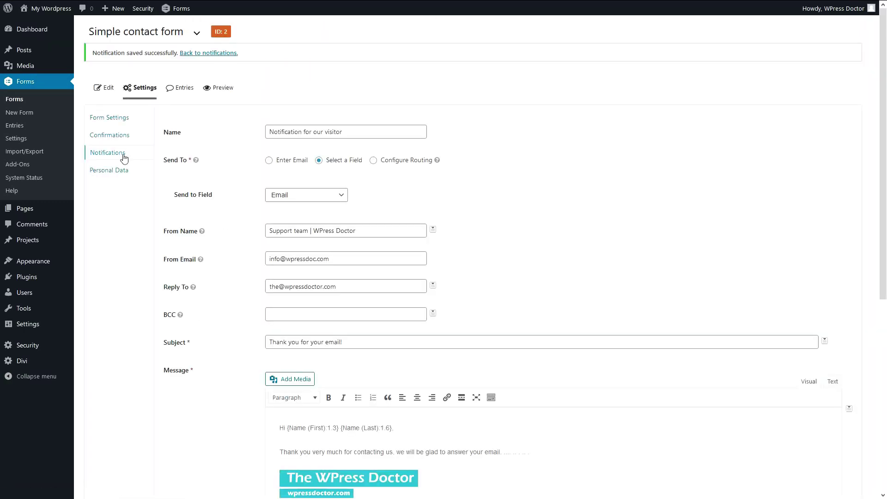
Return to the Notifications list and compare the owner and visitor notification subjects.
click(108, 157)
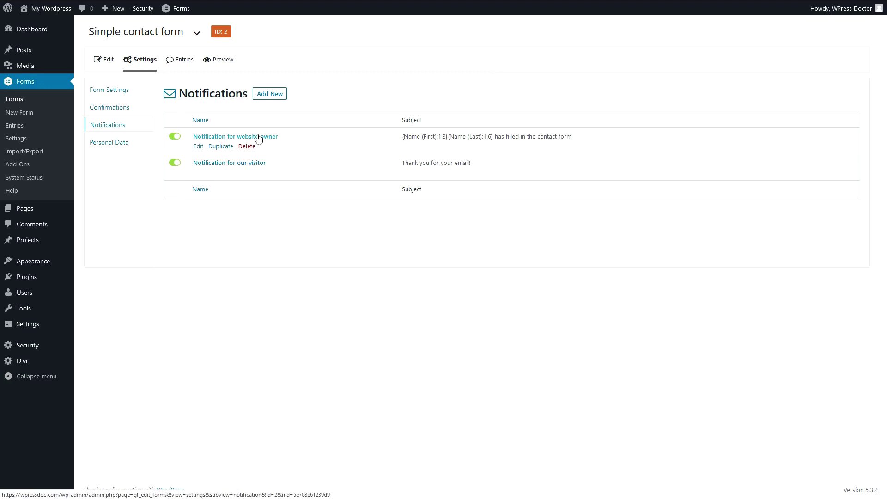
drag(575, 138, 491, 135)
click(486, 134)
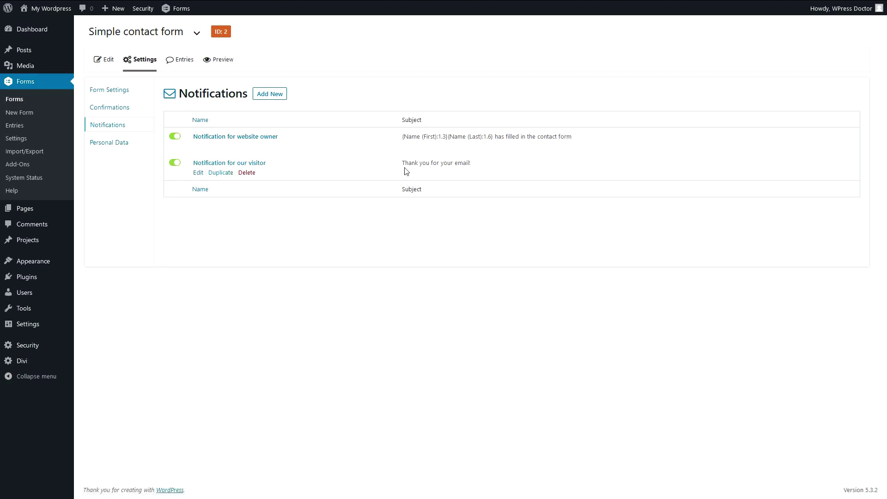
drag(403, 165, 480, 167)
click(481, 166)
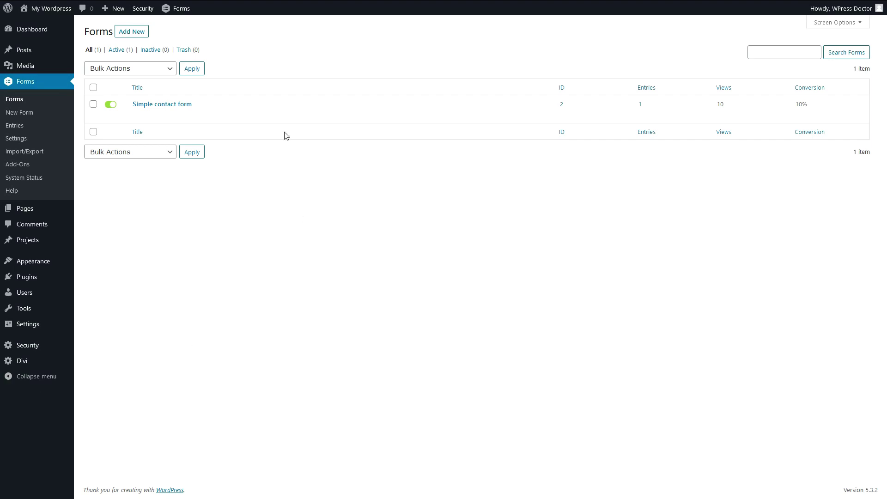
mouse_move(160, 111)
Duplicate the Simple contact form, edit the copy, and retitle it 'Conditional logic form'.
click(234, 111)
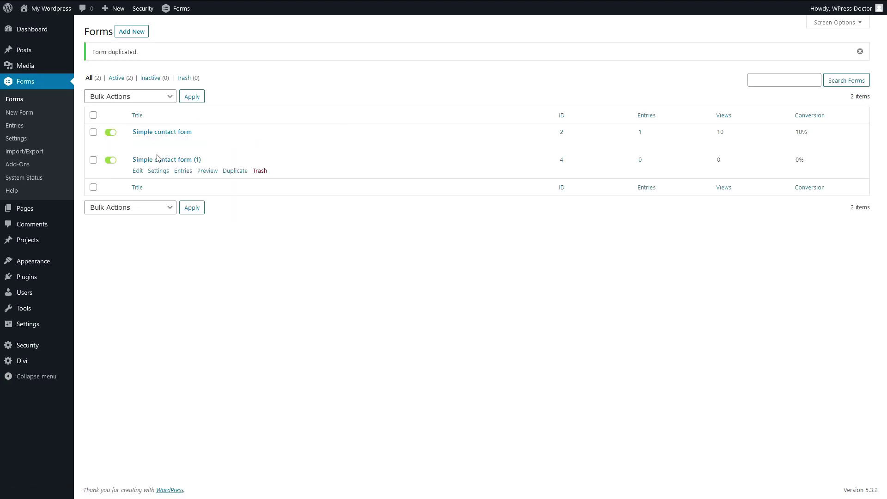
click(138, 171)
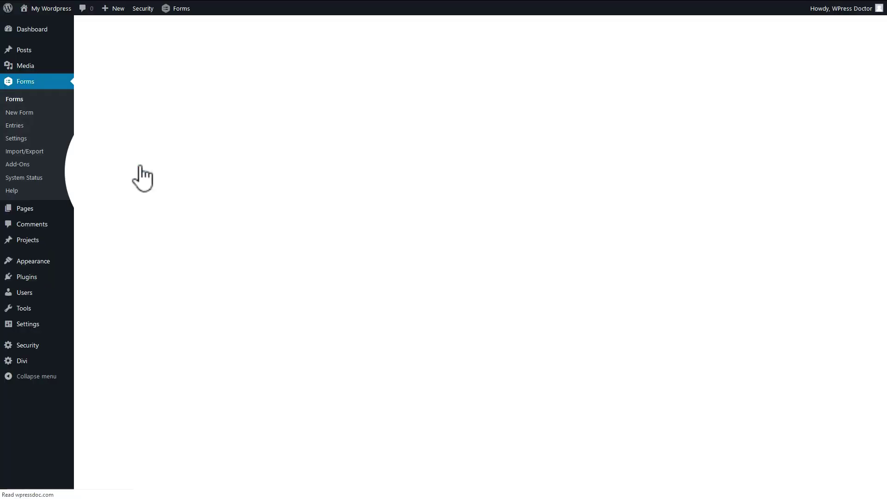
mouse_move(157, 64)
click(158, 35)
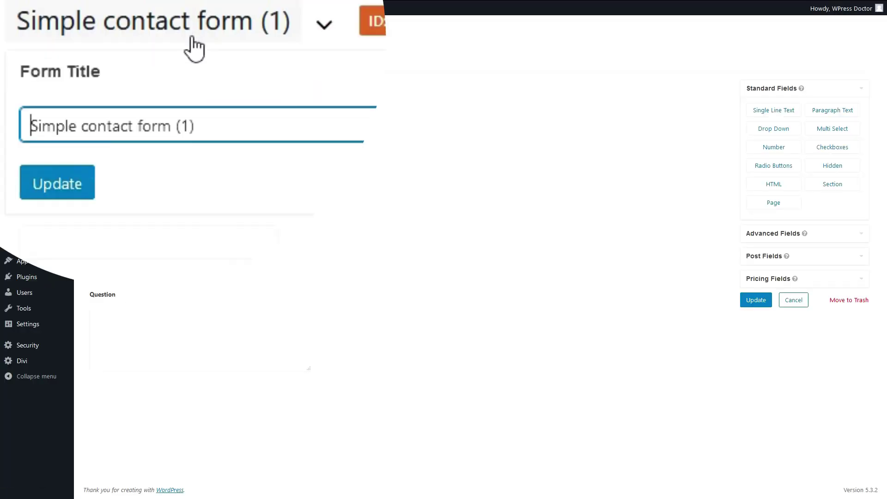
drag(166, 71, 94, 70)
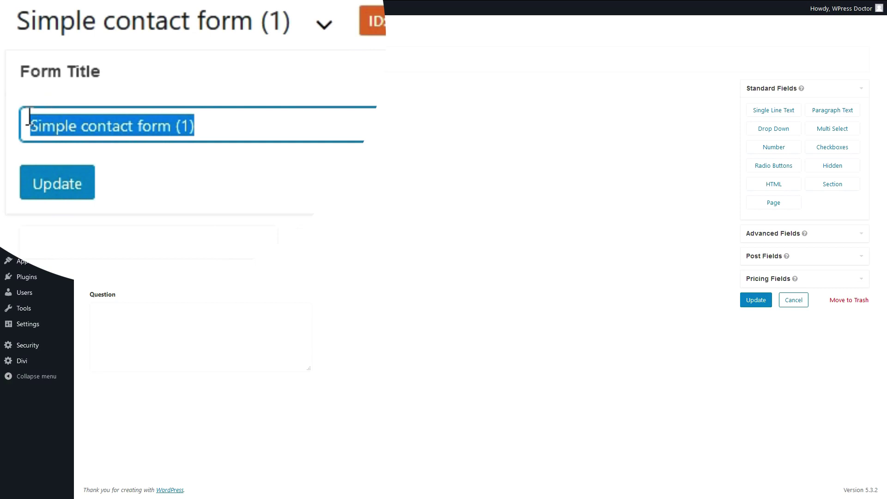
text(COnditinal lo)
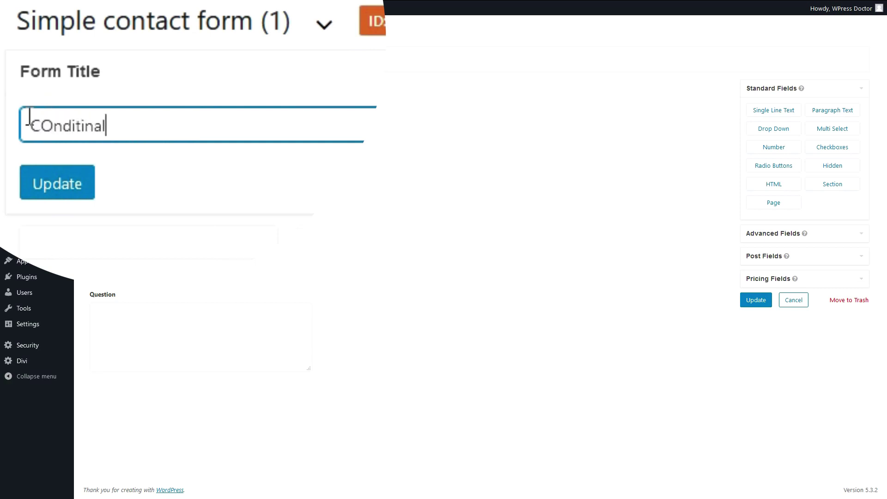
text(gic form)
key(Return)
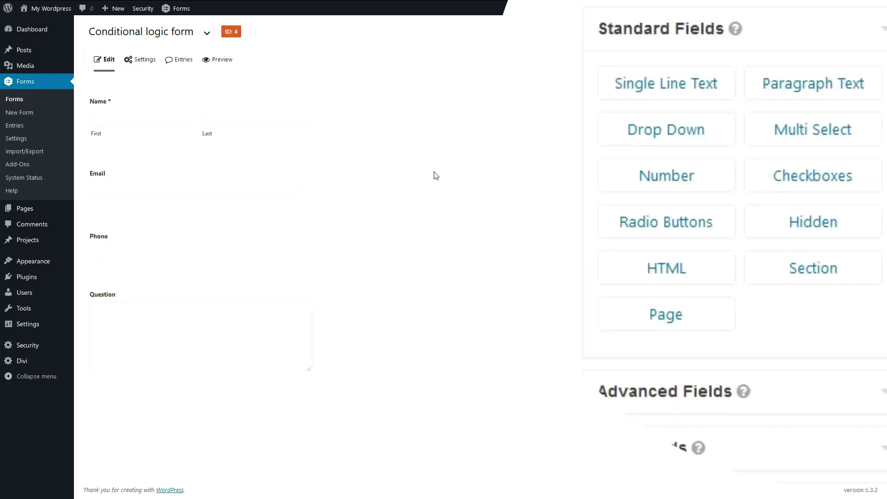
Add a drop-down between Phone and Question, labelled with the pasted appointment question.
drag(774, 128, 119, 287)
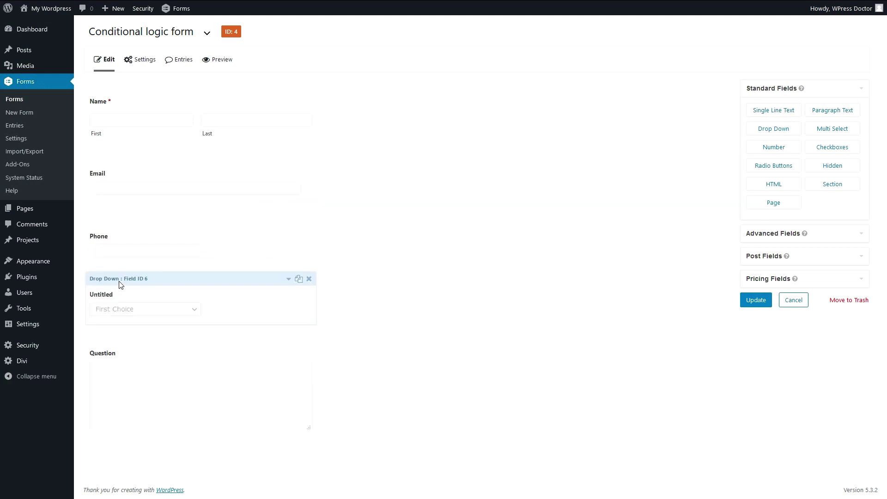
click(288, 279)
scroll(253, 283, down, 3)
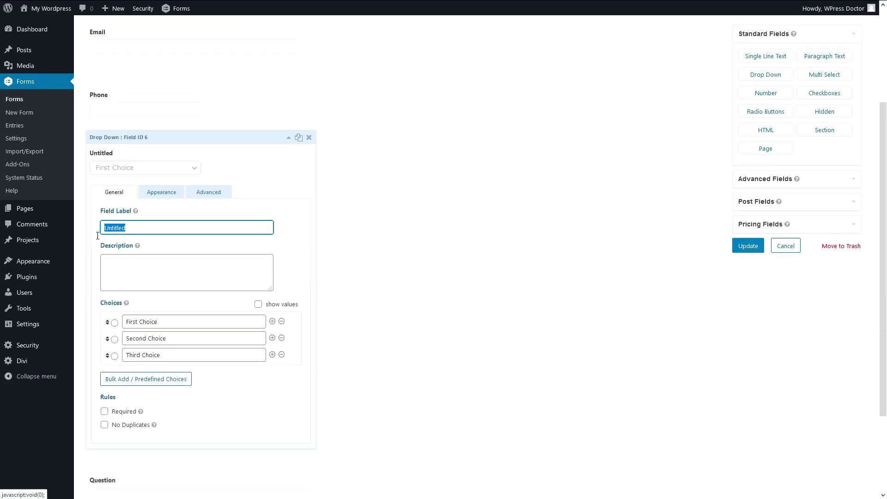
drag(128, 228, 97, 235)
text(What kind of appointment would you like to schedule?)
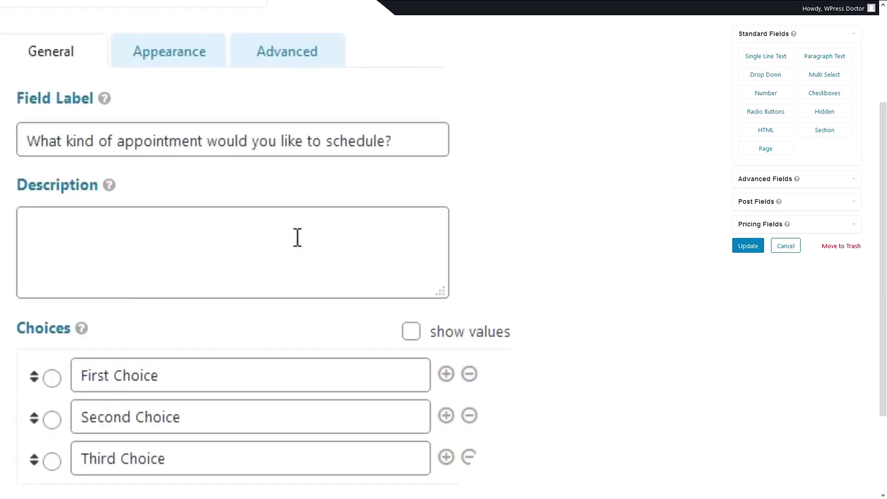
drag(251, 227, 175, 227)
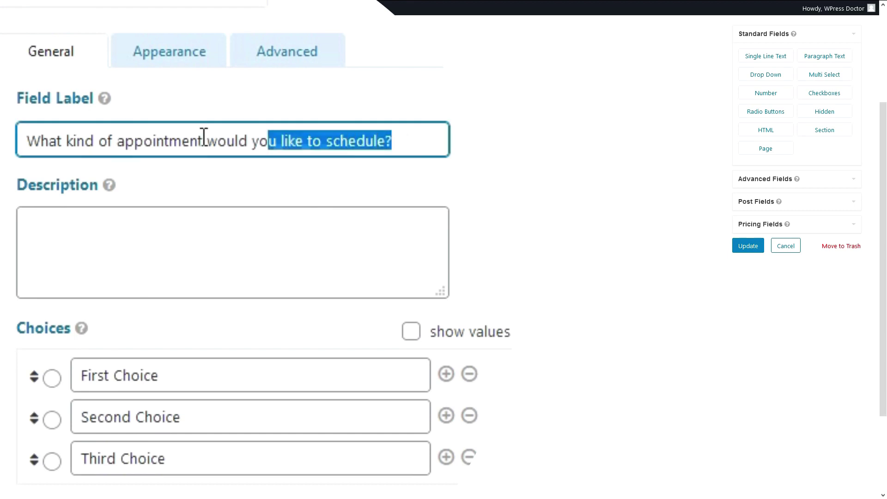
drag(204, 136, 59, 129)
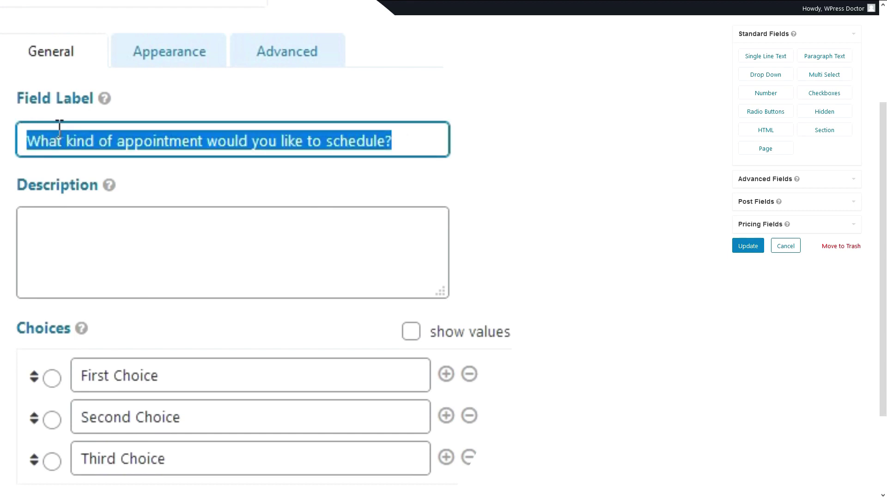
click(182, 253)
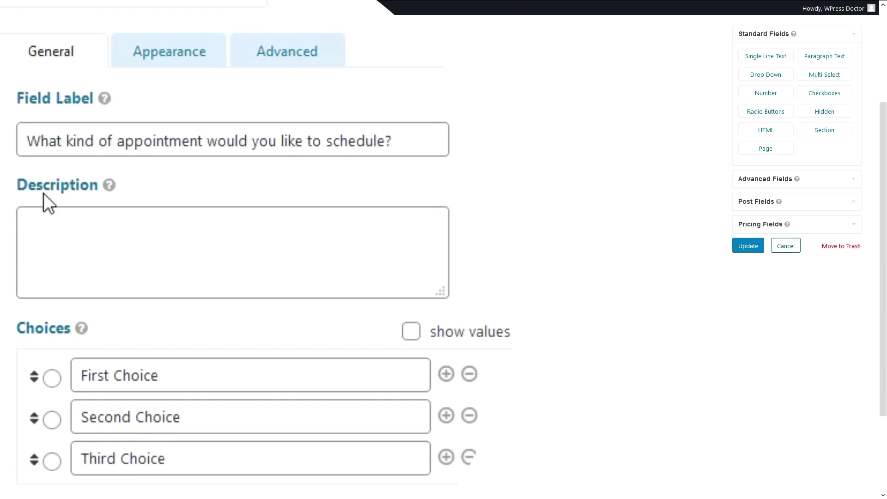
Set the choices to Clean my teeth, Drill and fill my teeth, Pull my teeth out, and Have my hair cut and also shave my chin.
drag(186, 381, 87, 376)
text(Clean my teeth)
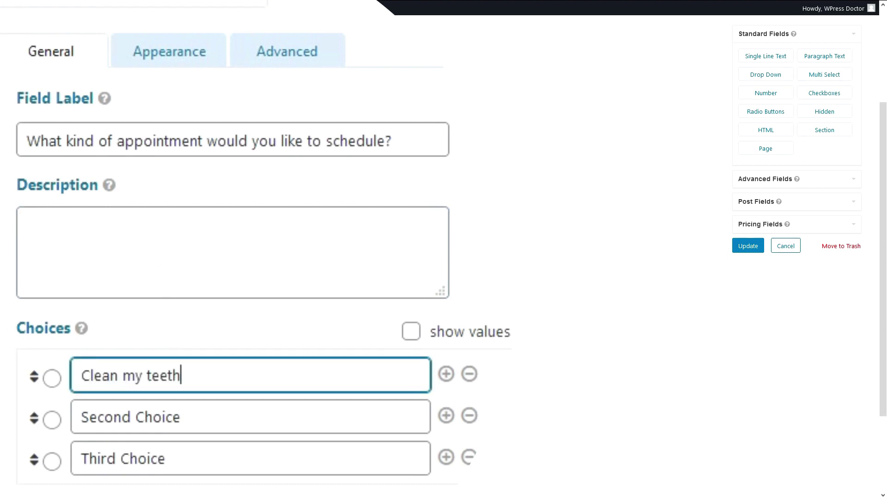
click(9, 327)
drag(178, 418, 112, 416)
text(Drill and fill my teeth)
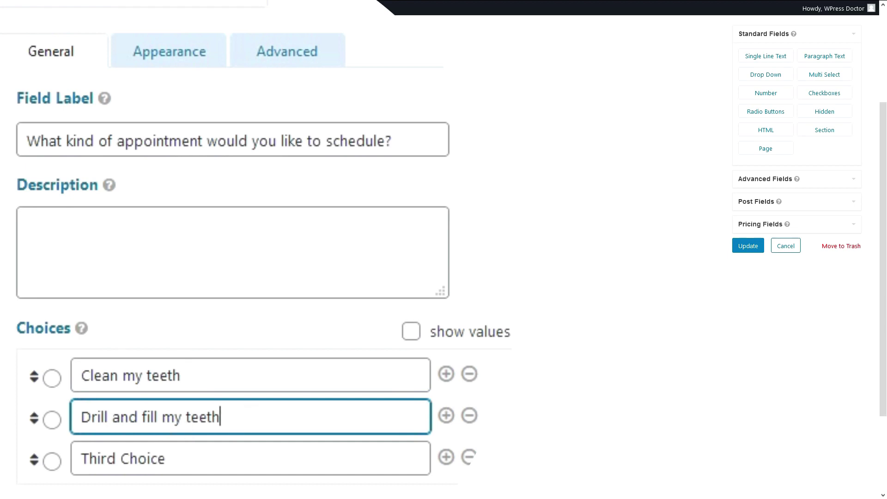
click(9, 397)
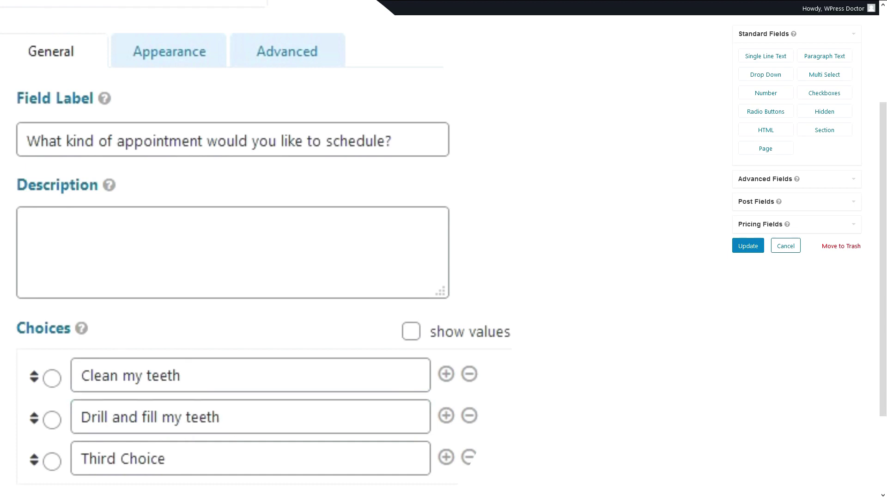
drag(188, 465, 87, 457)
text(Pull my teeth out)
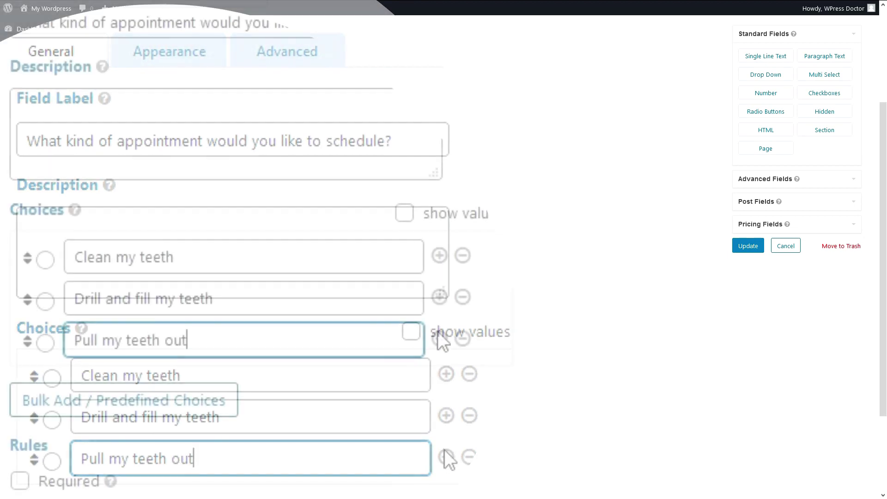
click(438, 336)
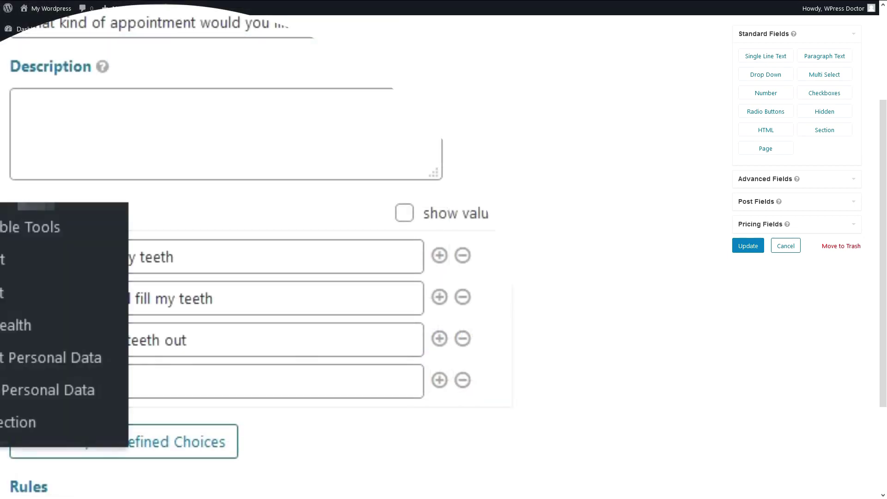
click(246, 387)
text(Have my hair cut and also shave my chin)
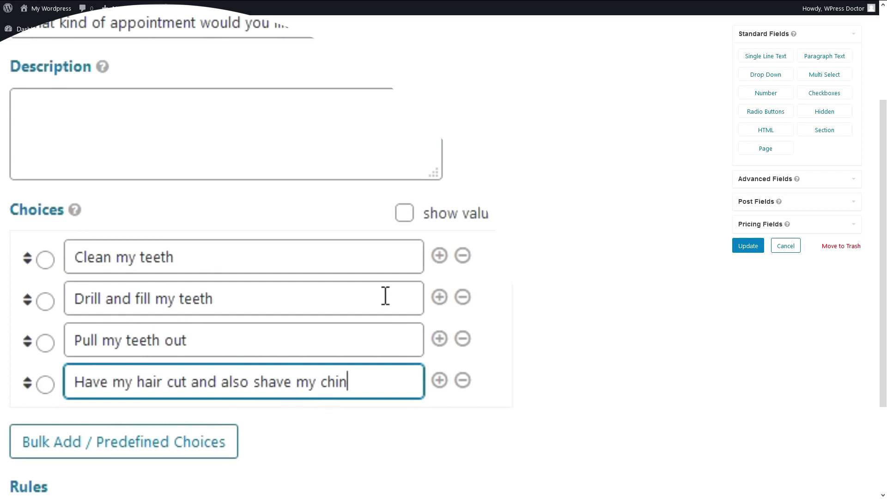
Make the appointment field required with the placeholder 'Make your choice', then collapse it.
click(105, 428)
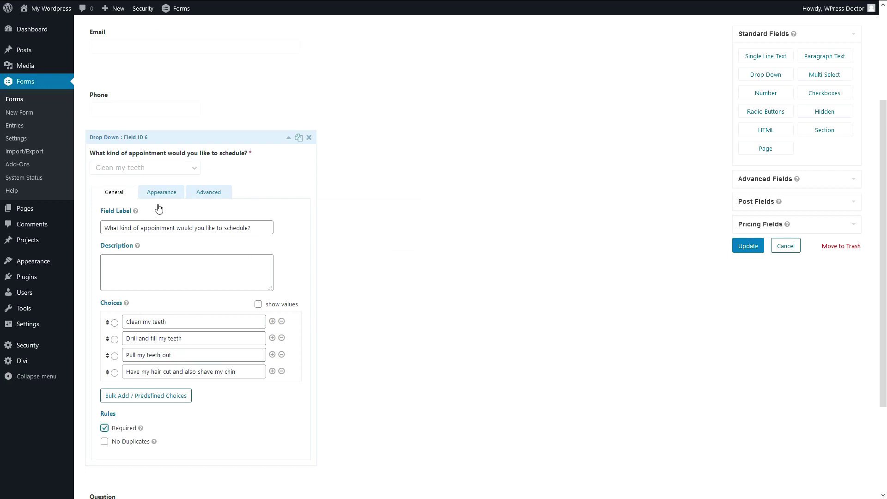
click(145, 197)
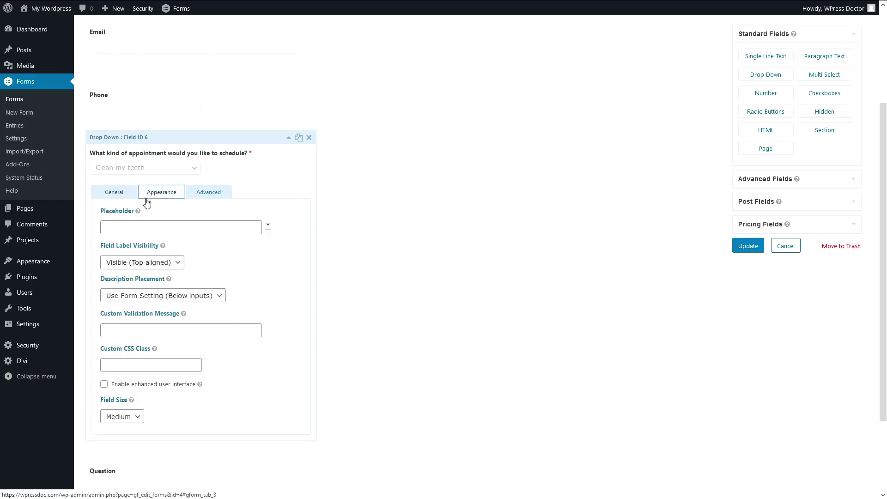
click(127, 224)
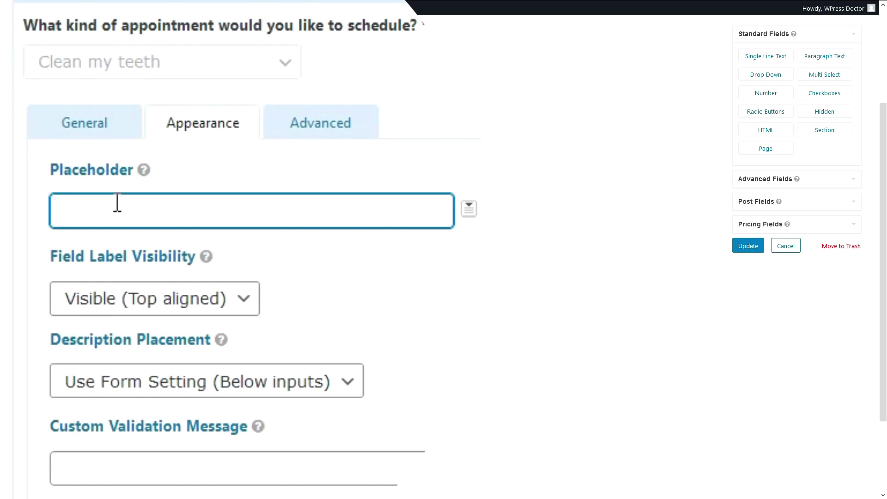
text(Make your choice)
drag(192, 213, 41, 214)
click(152, 213)
click(84, 123)
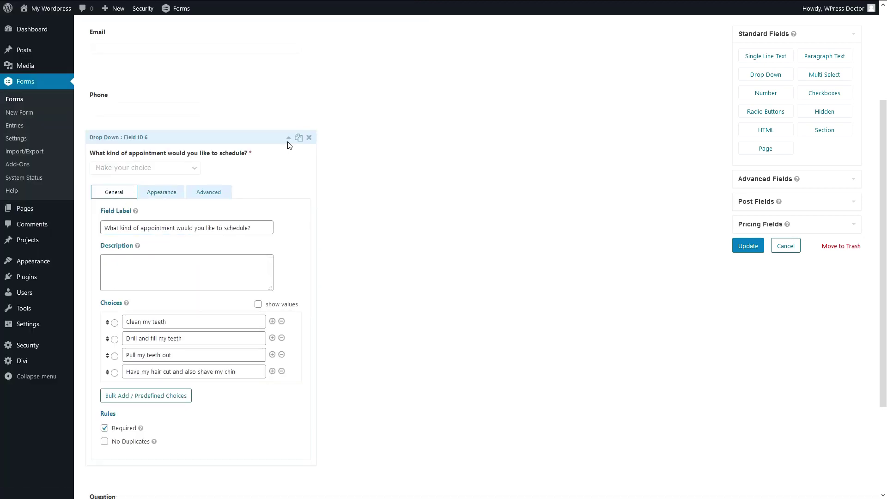
click(289, 138)
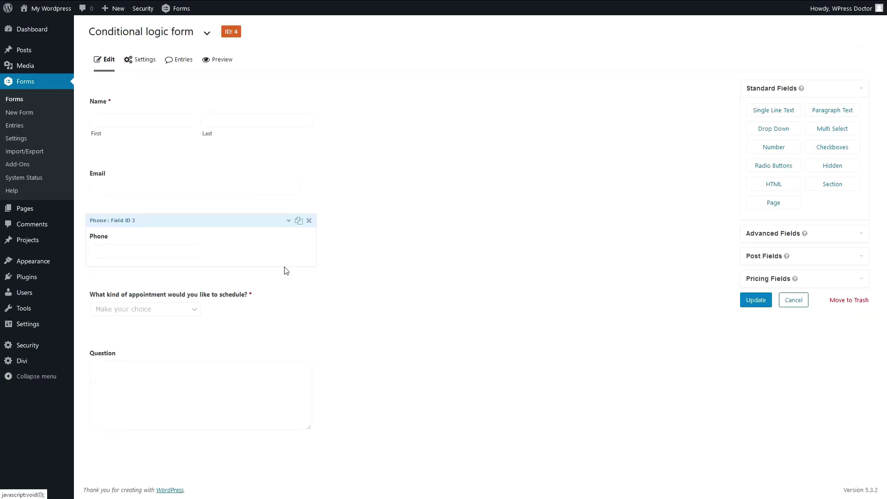
click(206, 282)
scroll(139, 296, down, 2)
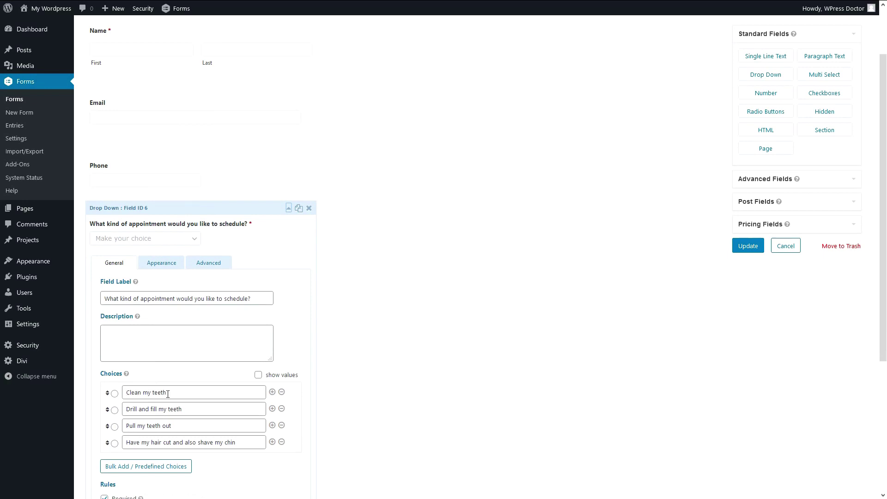
click(288, 208)
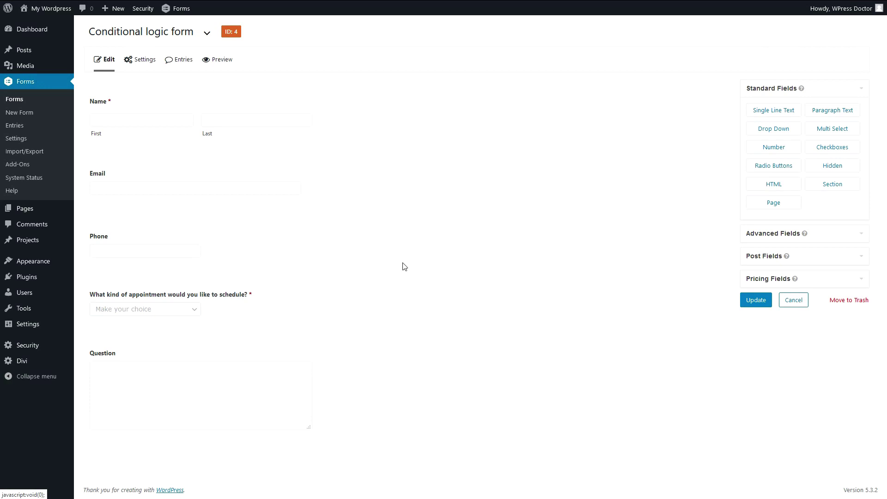
Add a drop-down below the appointment question labelled 'How dirty are your teeth?'.
drag(767, 132, 183, 347)
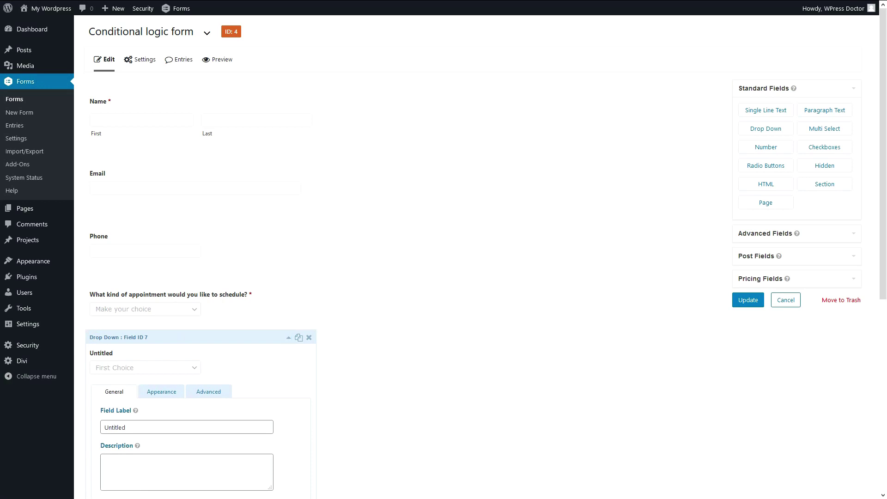
double_click(123, 427)
text(How dirty are your teeth?)
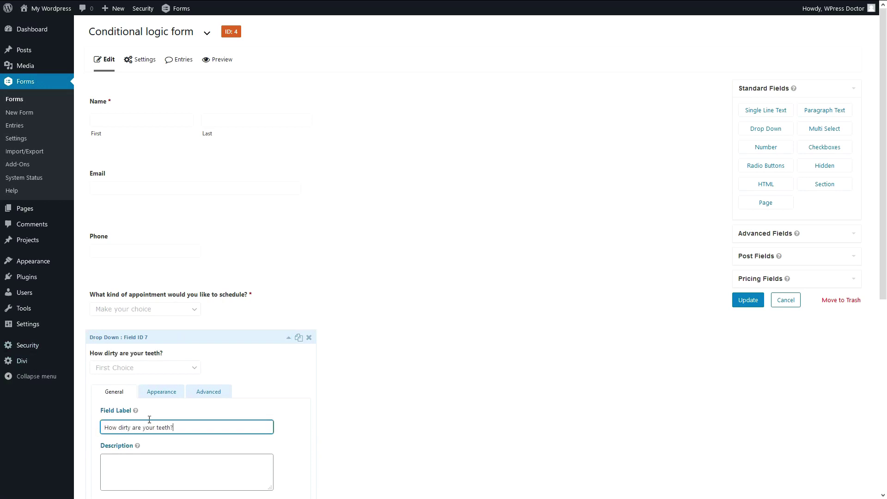
scroll(201, 421, down, 1)
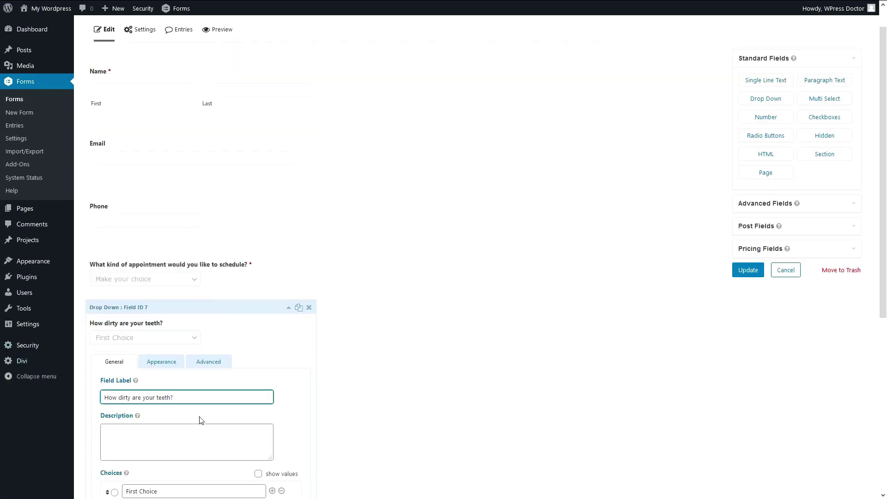
scroll(202, 420, down, 2)
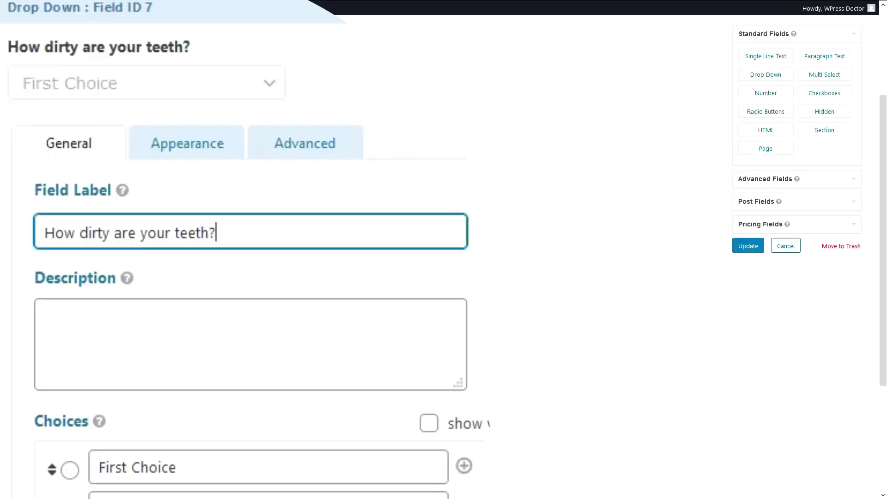
key(Tab)
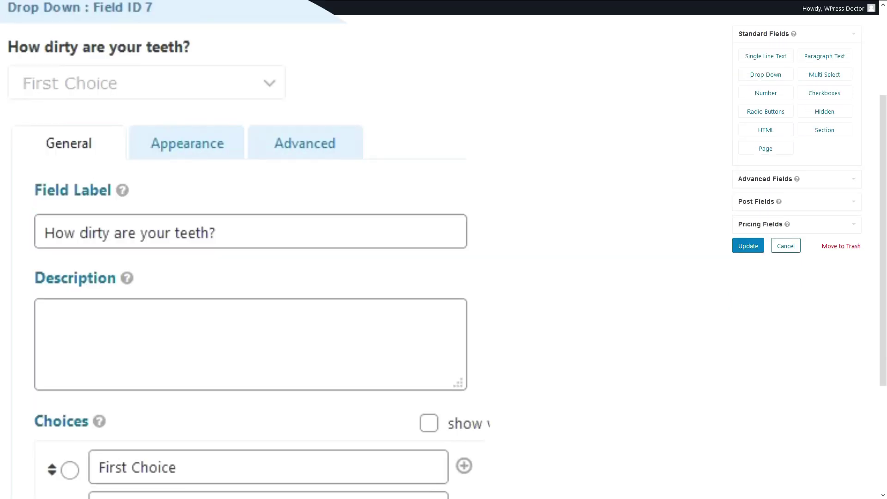
Set its choices to Not so dirty, Very Dirty, and a pasted longer third answer.
drag(178, 467, 92, 468)
text(Not so dirty)
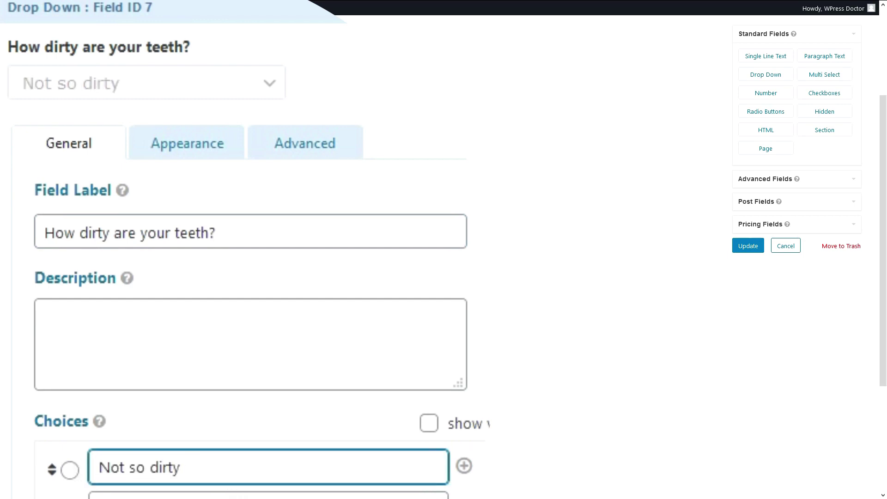
key(Tab)
text(Very Dirty)
scroll(254, 340, down, 3)
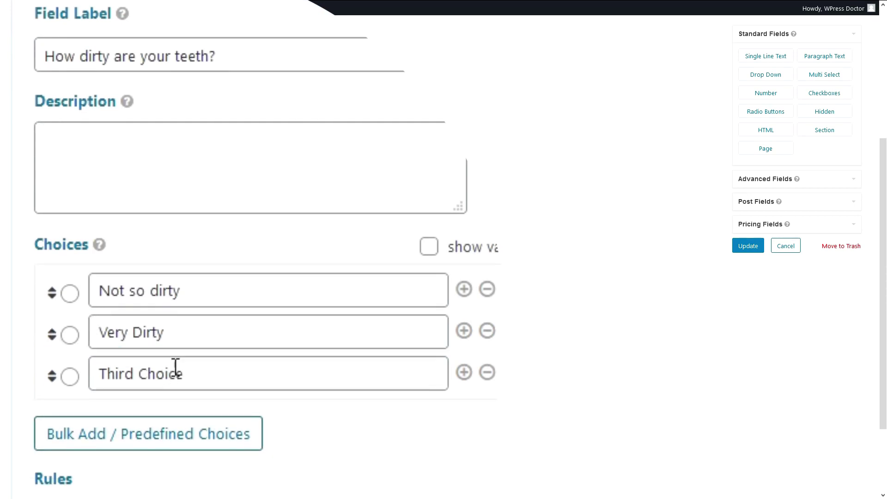
drag(184, 373, 74, 373)
text(When I open my mouth you see the little animals running)
click(204, 374)
drag(262, 375, 453, 378)
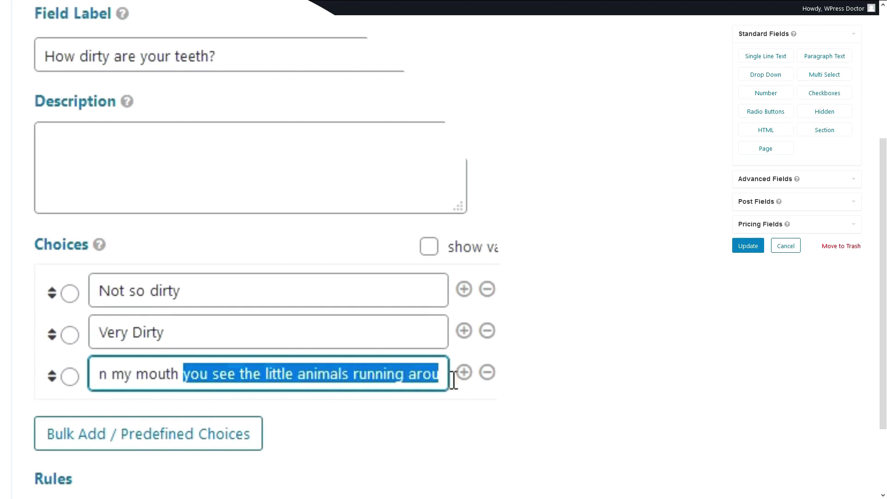
click(367, 376)
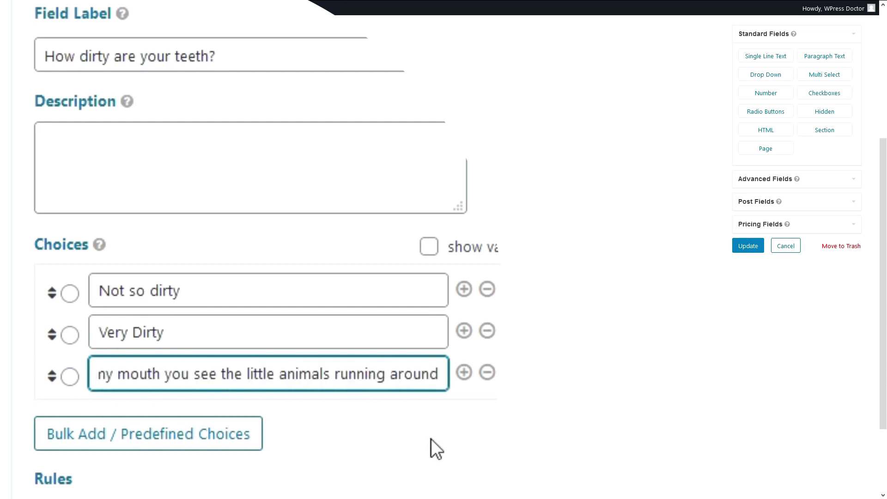
click(436, 469)
Check the new field's Appearance tab and collapse the appointment field's settings.
click(160, 182)
click(117, 182)
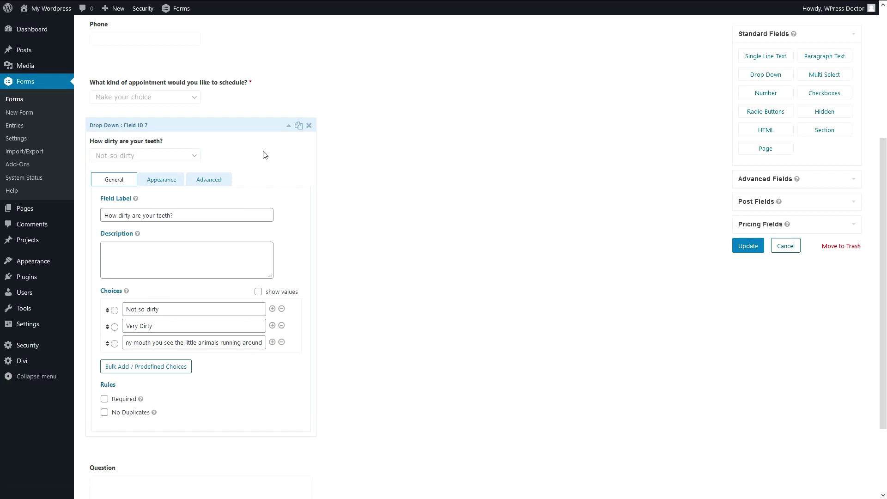
click(142, 99)
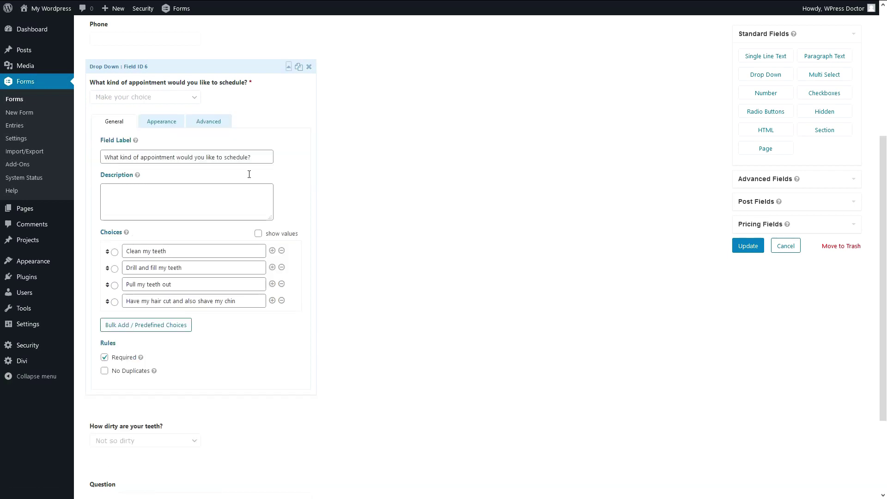
click(288, 67)
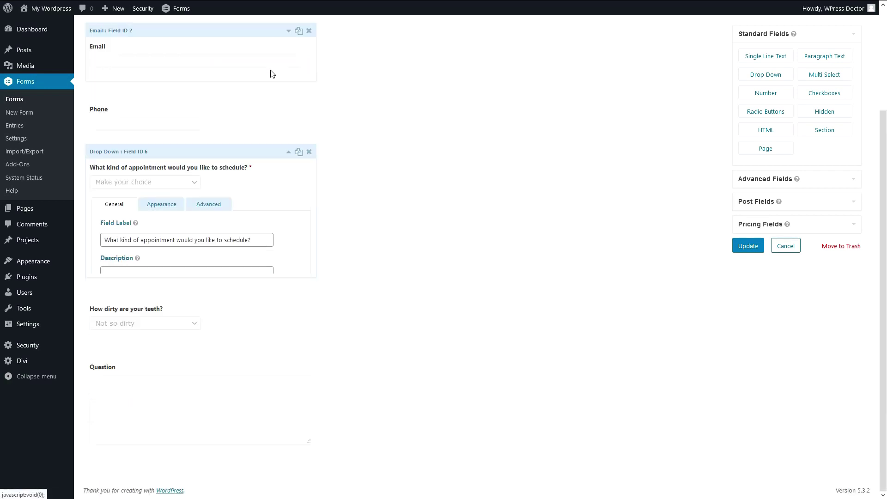
click(141, 301)
Enable conditional logic with the rule: appointment question is 'Clean my teeth'.
click(202, 353)
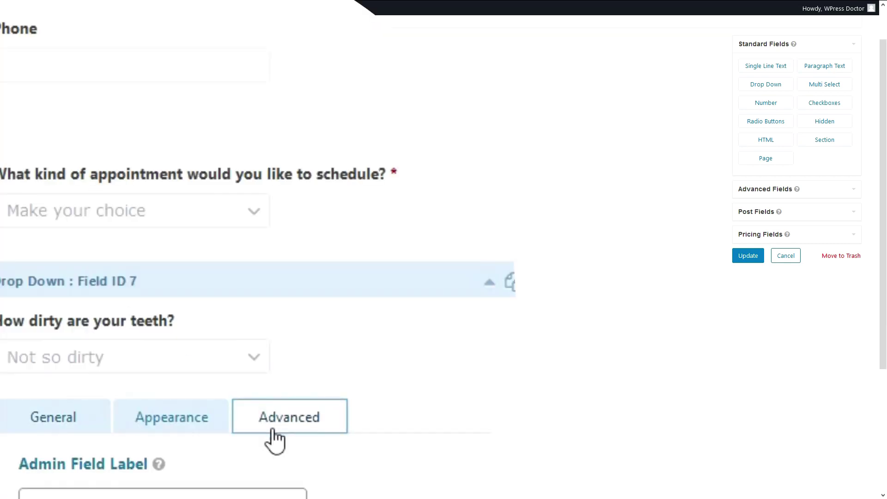
scroll(275, 439, down, 5)
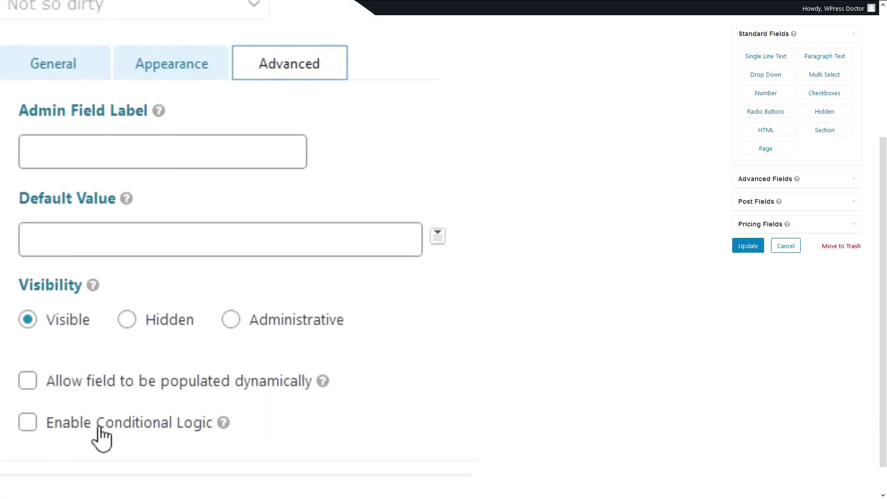
drag(99, 427, 101, 428)
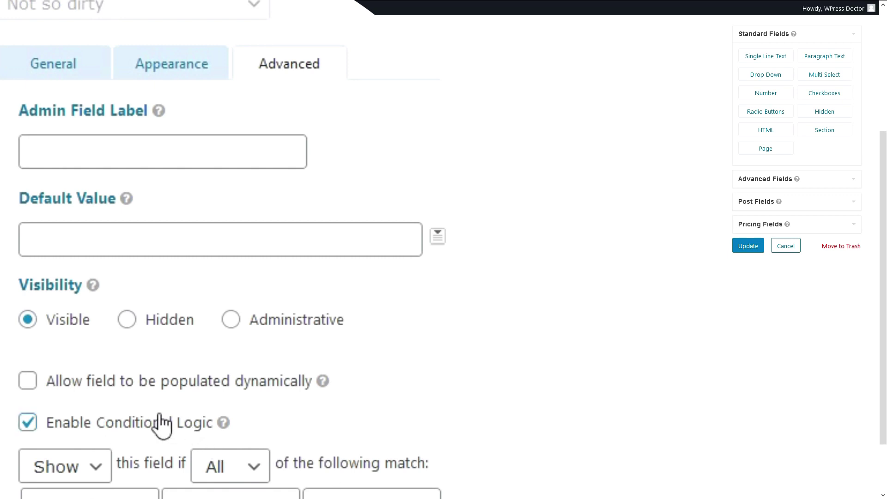
click(162, 424)
click(95, 423)
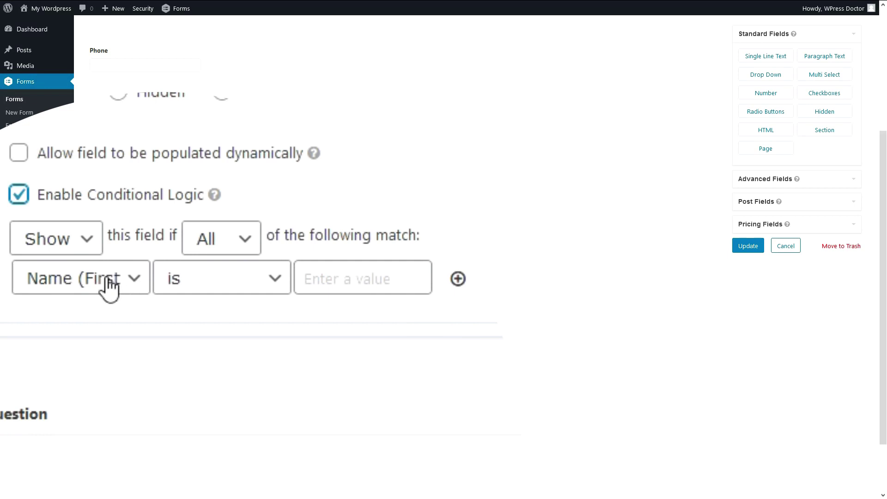
click(80, 281)
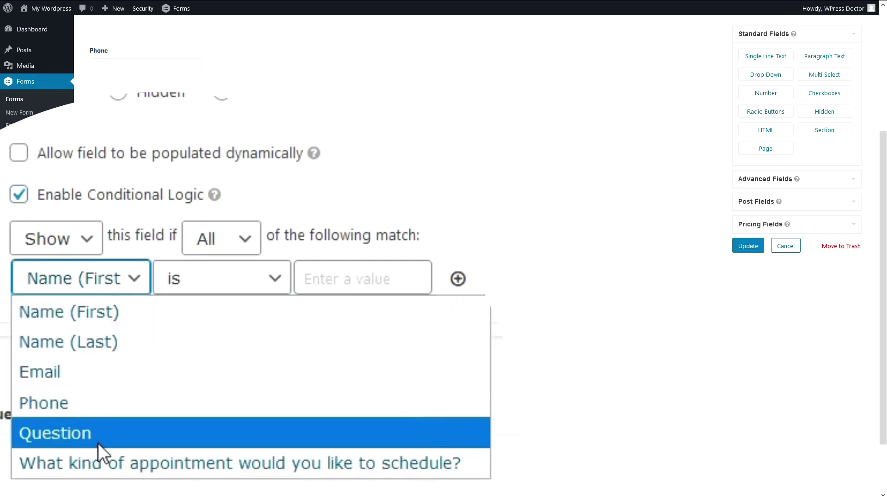
click(97, 462)
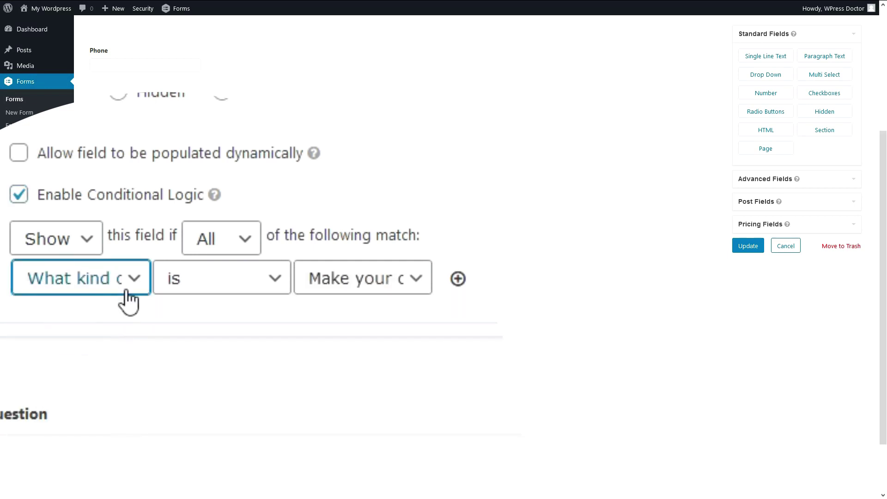
click(232, 288)
click(233, 307)
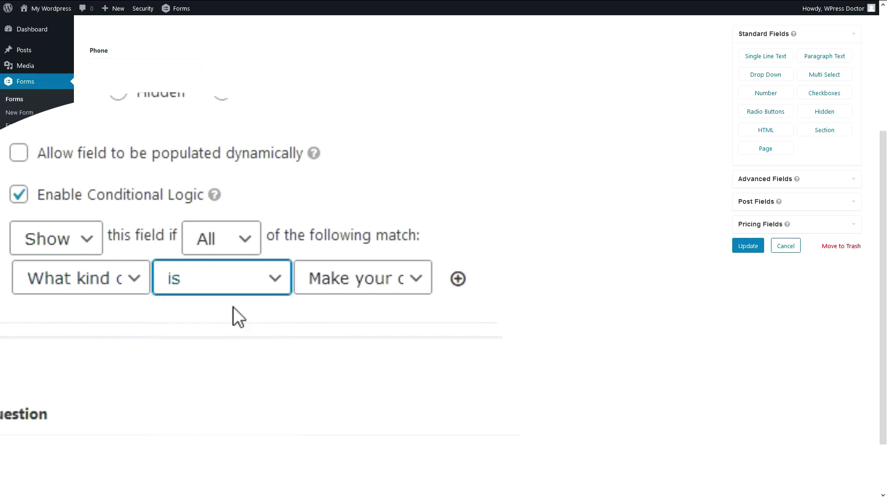
click(362, 286)
click(360, 342)
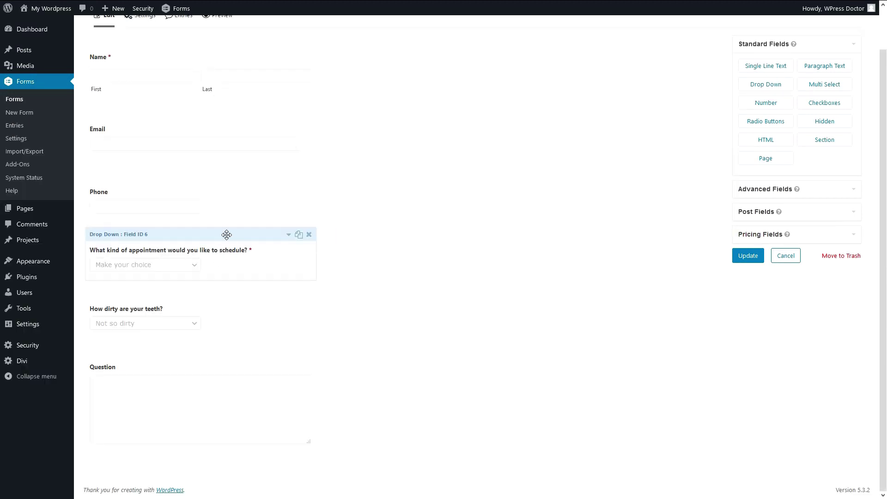
Review the appointment question's choices, then collapse its settings.
click(226, 235)
drag(180, 434, 124, 435)
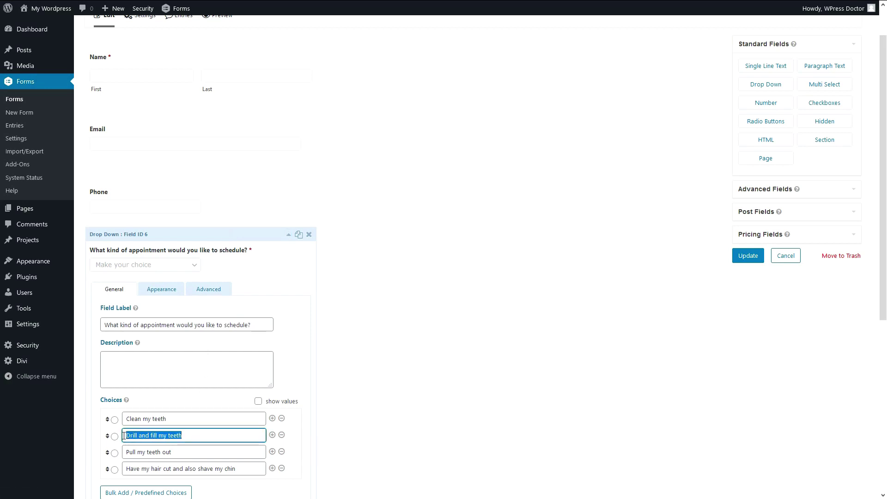
click(260, 267)
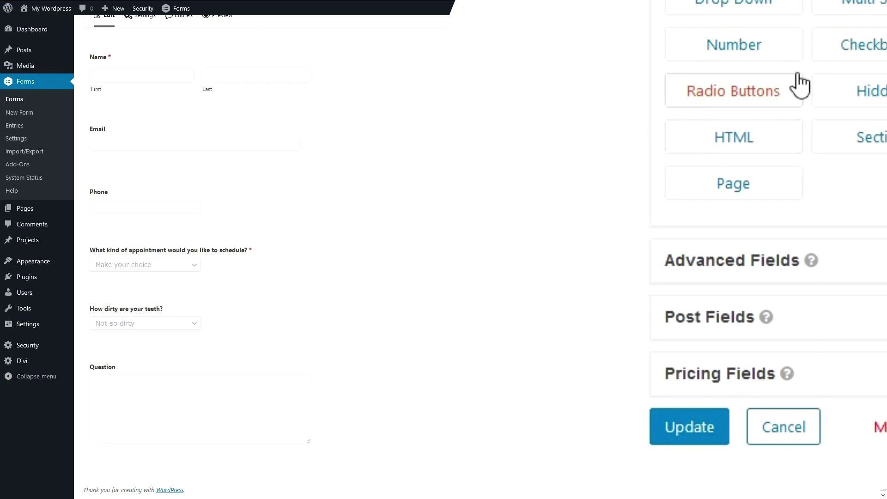
click(776, 258)
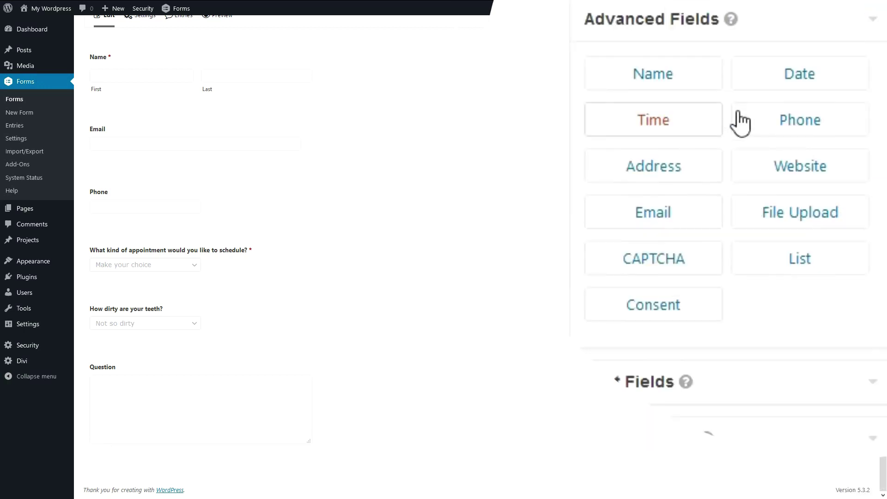
Add a File Upload field below the 'How dirty are your teeth?' question.
drag(868, 153, 185, 361)
scroll(144, 361, down, 2)
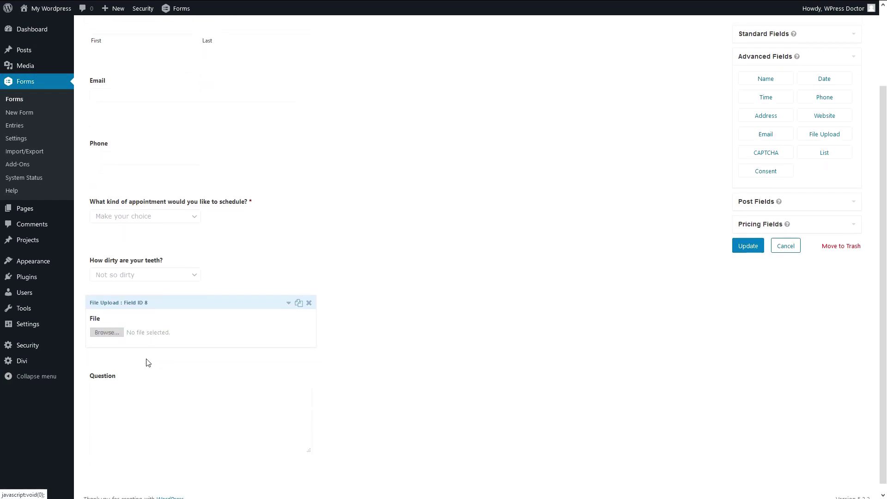
click(157, 294)
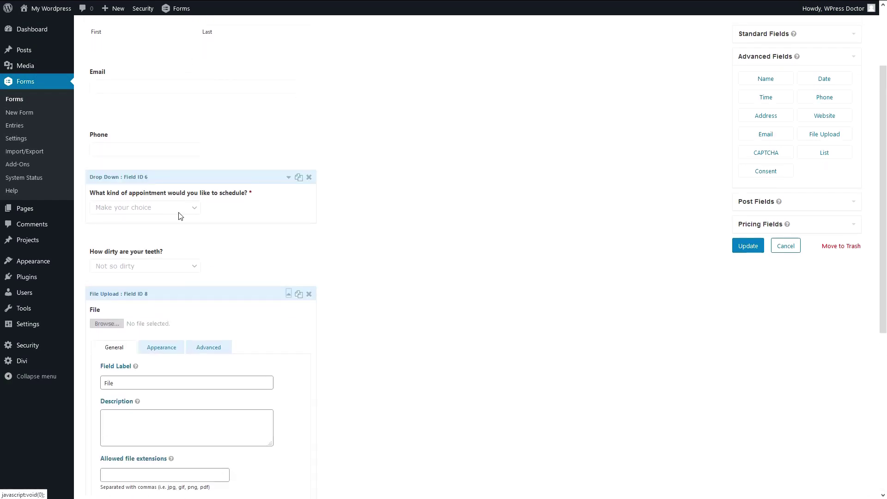
click(149, 194)
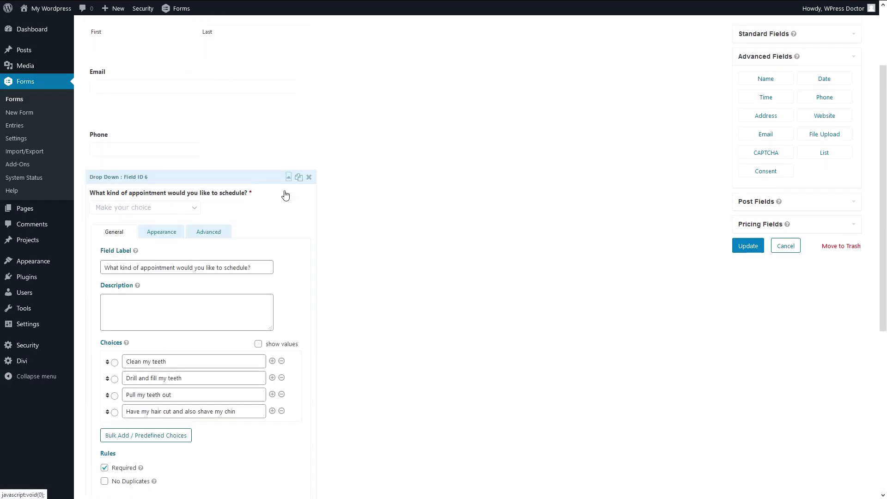
click(288, 177)
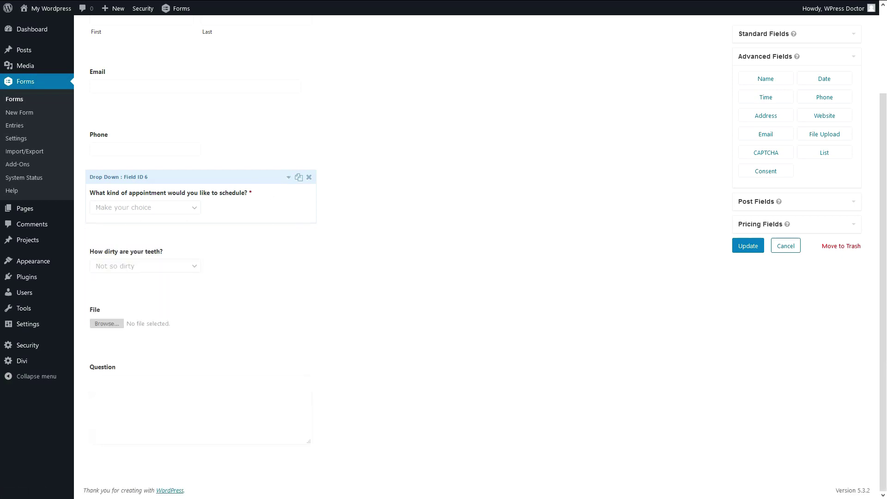
Label it 'Can you attach a picture of your teeth?' and allow jpg, gif, png, jpeg extensions.
click(145, 304)
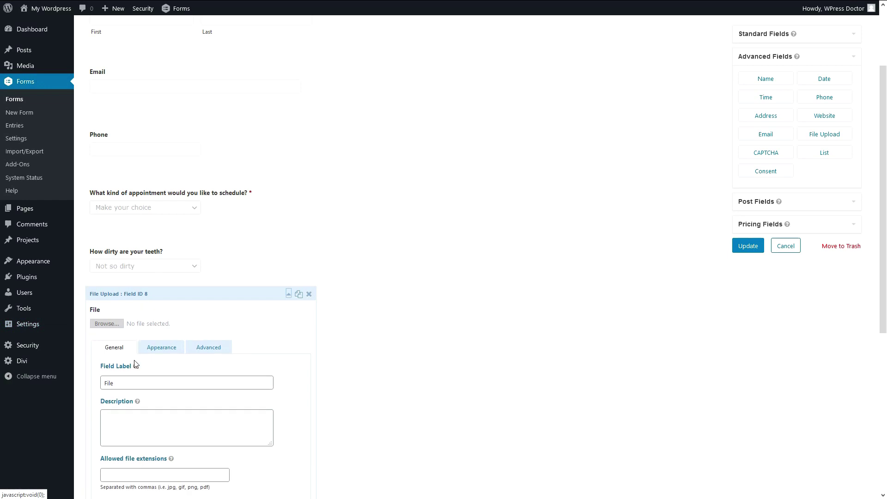
drag(117, 384, 86, 387)
text(Can you attach a picture of your teeth?)
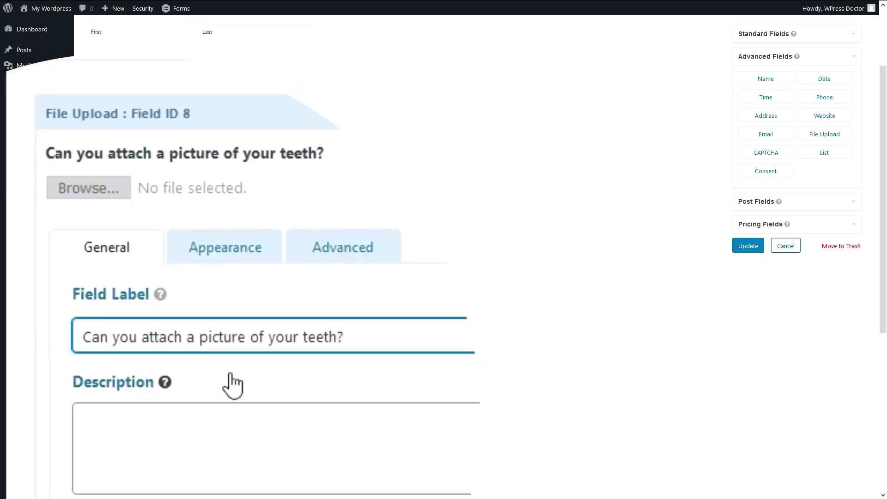
click(405, 420)
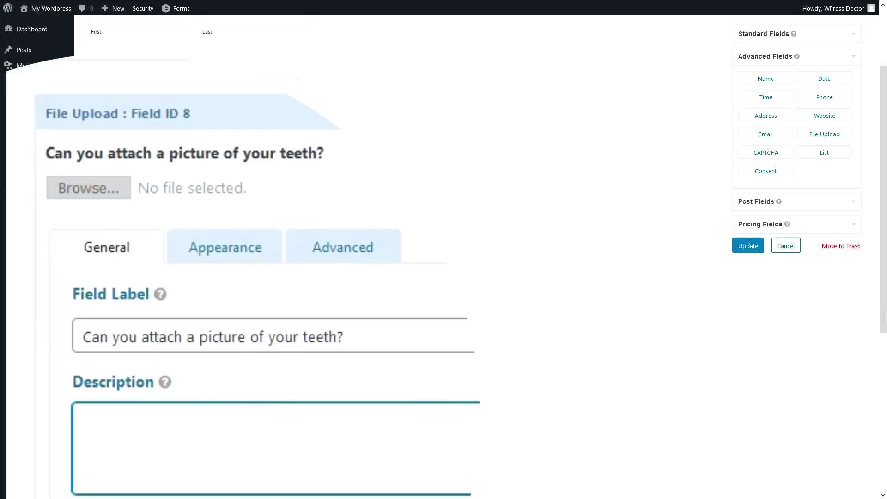
scroll(452, 276, down, 2)
click(147, 403)
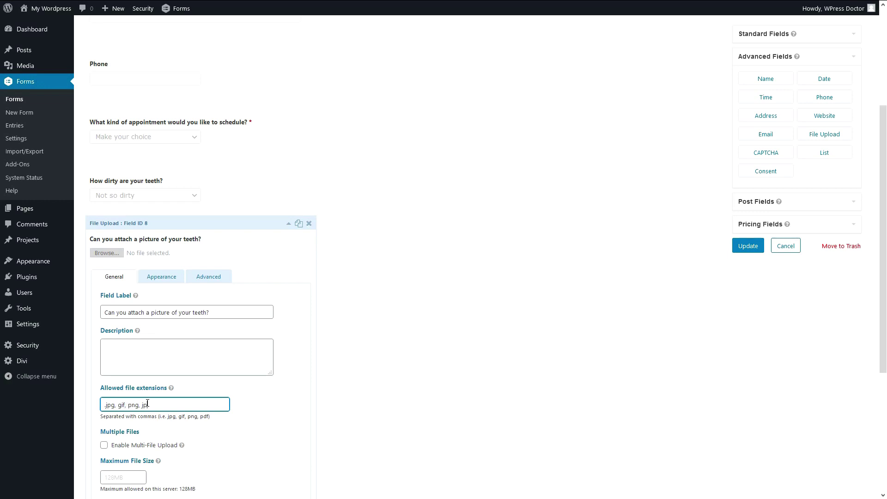
scroll(240, 361, down, 2)
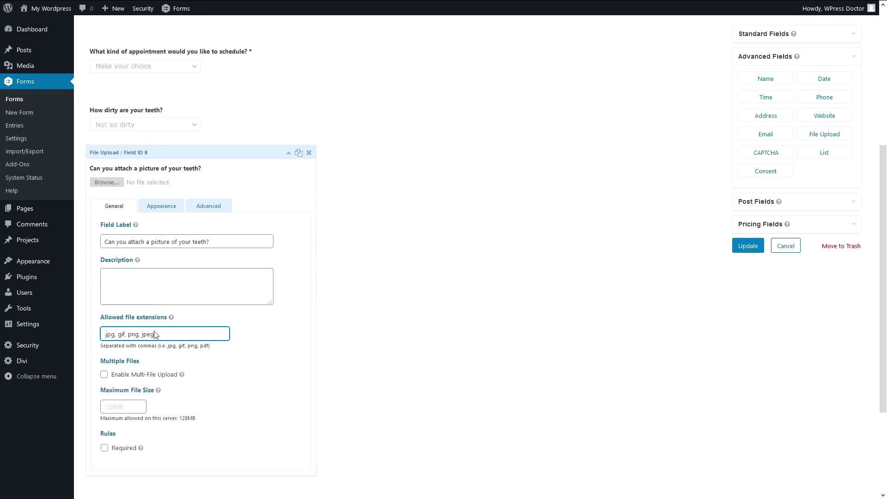
click(168, 211)
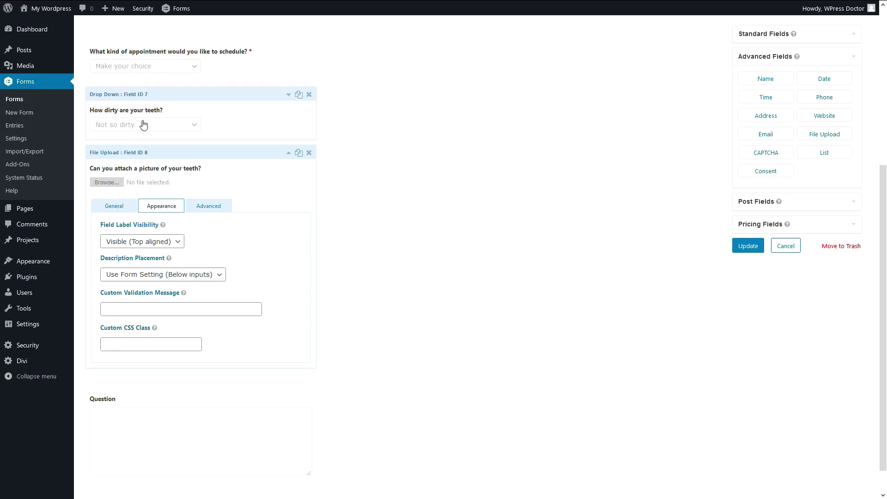
On the upload field's Advanced tab, add the rule: appointment question is 'Drill and fill my teeth'.
click(205, 207)
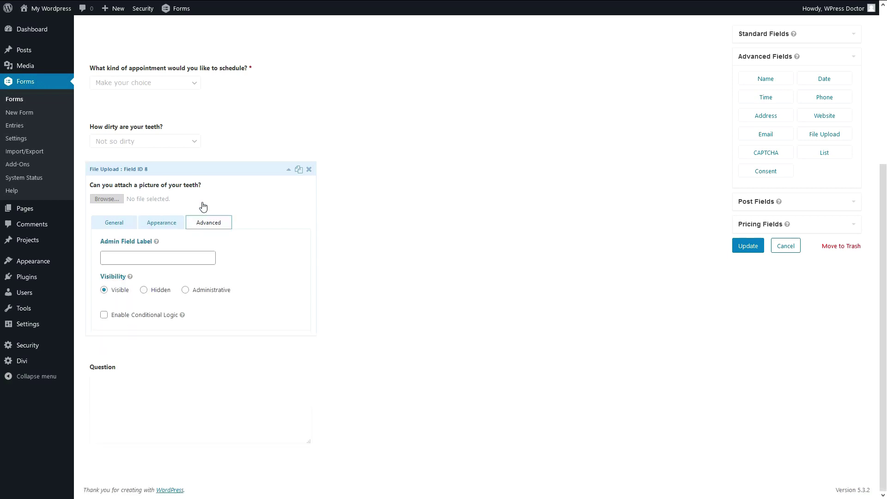
click(72, 295)
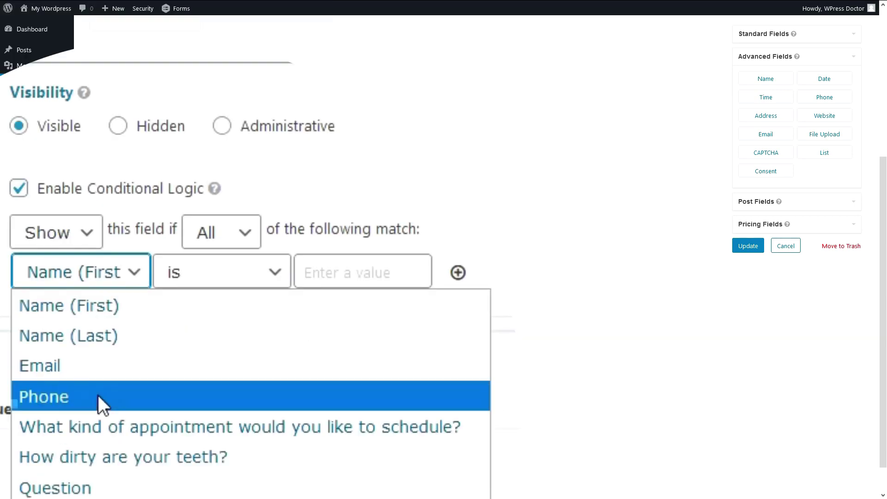
click(103, 436)
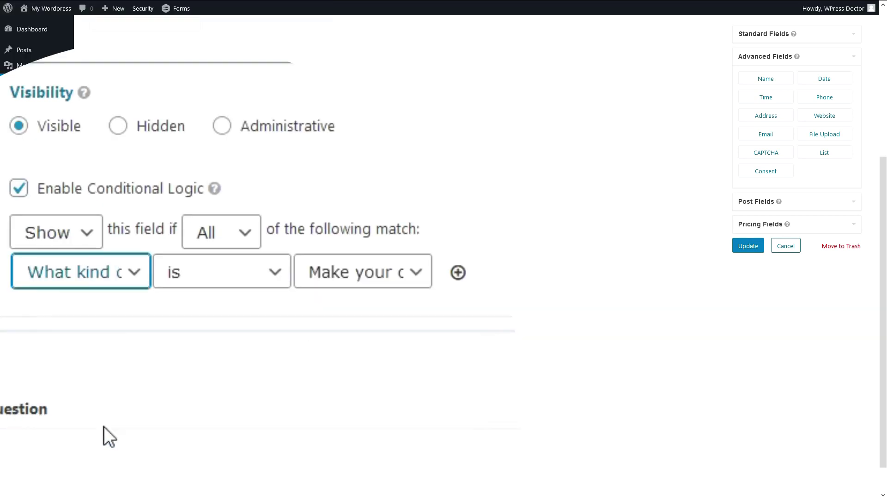
click(217, 278)
click(347, 277)
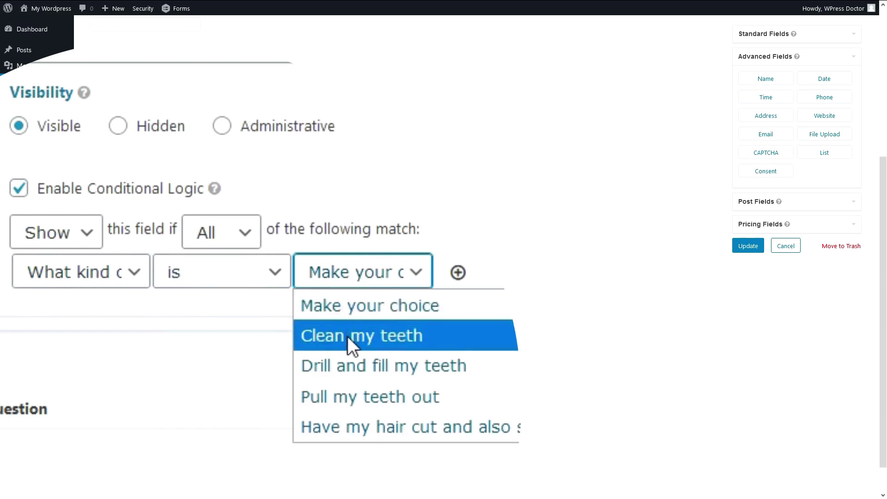
click(351, 365)
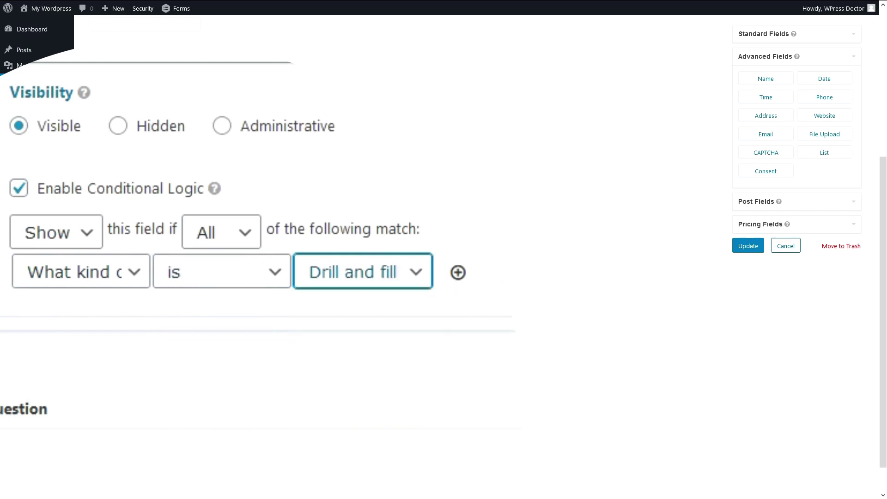
click(288, 169)
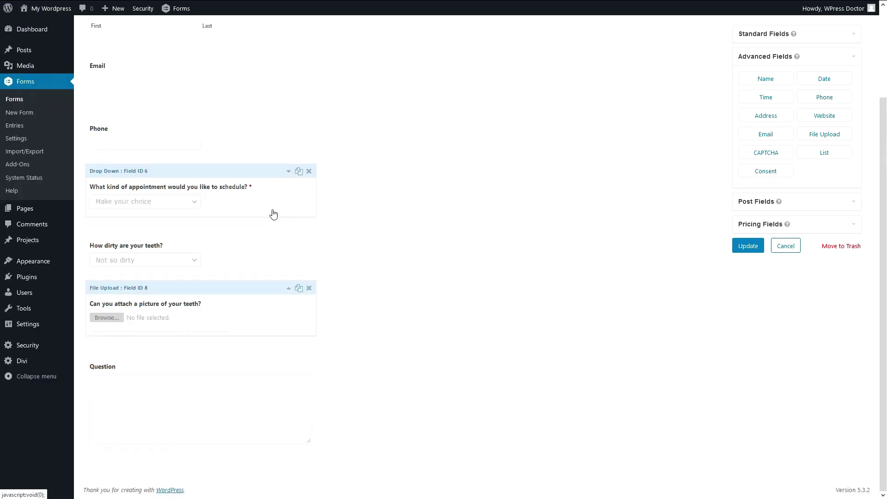
Add a Checkboxes field above Question and open its settings.
click(214, 195)
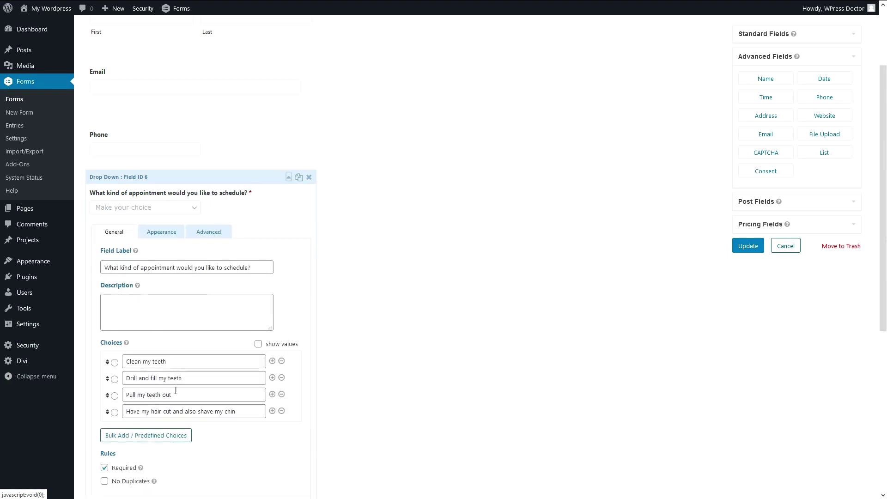
click(226, 187)
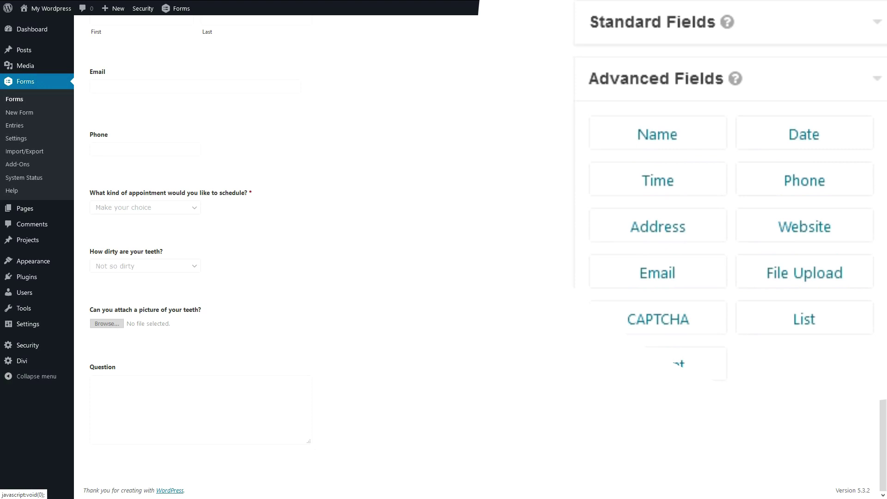
click(677, 36)
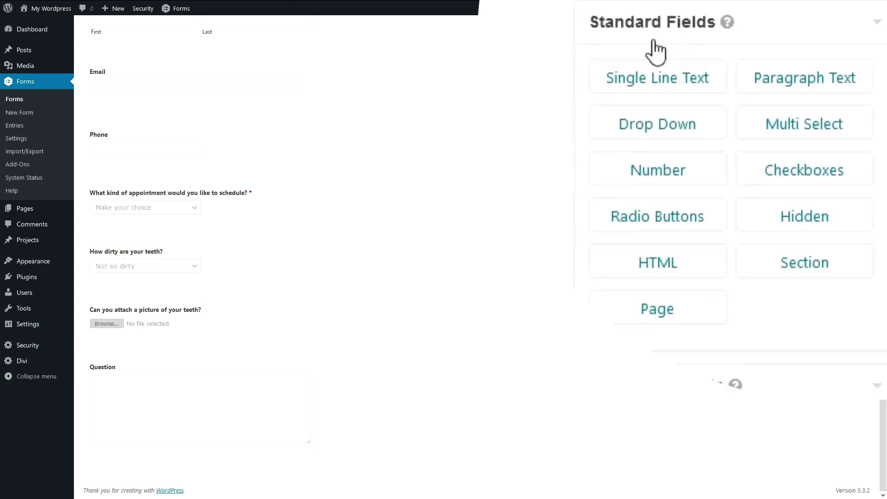
drag(806, 178, 168, 356)
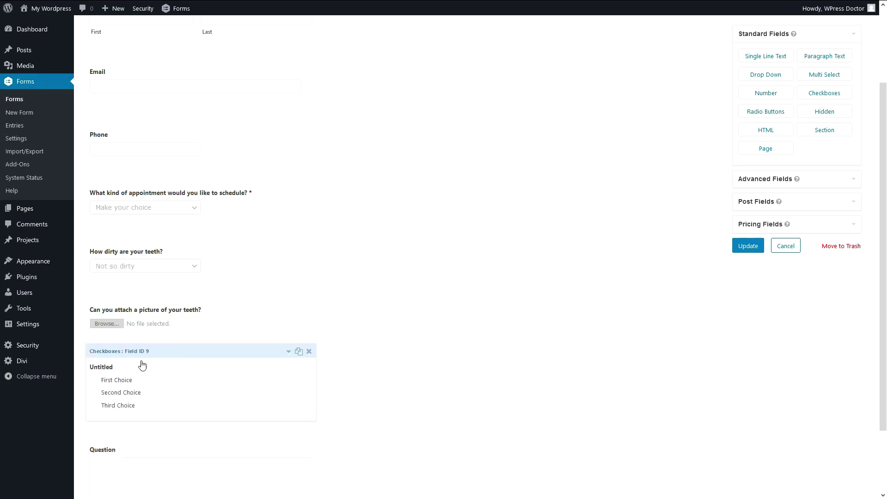
click(142, 365)
Rename the first two choices to 'The teeth hurts' and 'Teeths are overrated - so 1998'.
scroll(142, 356, down, 2)
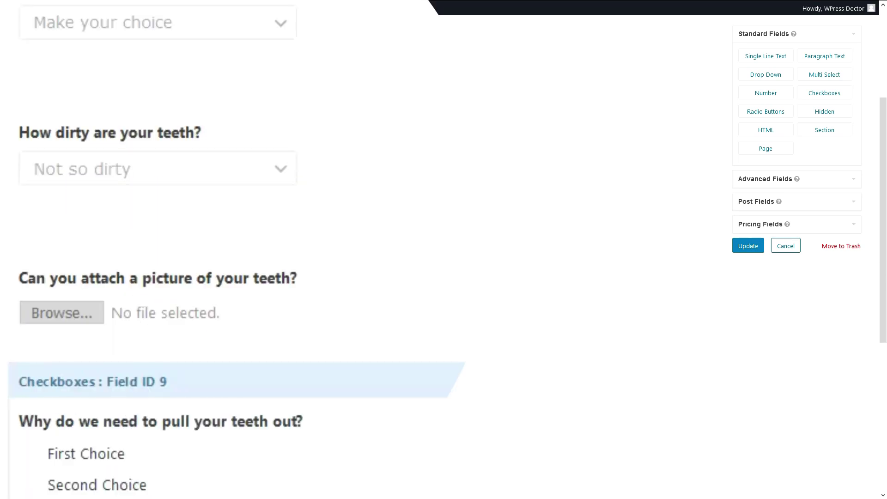
scroll(186, 370, down, 3)
scroll(249, 277, down, 1)
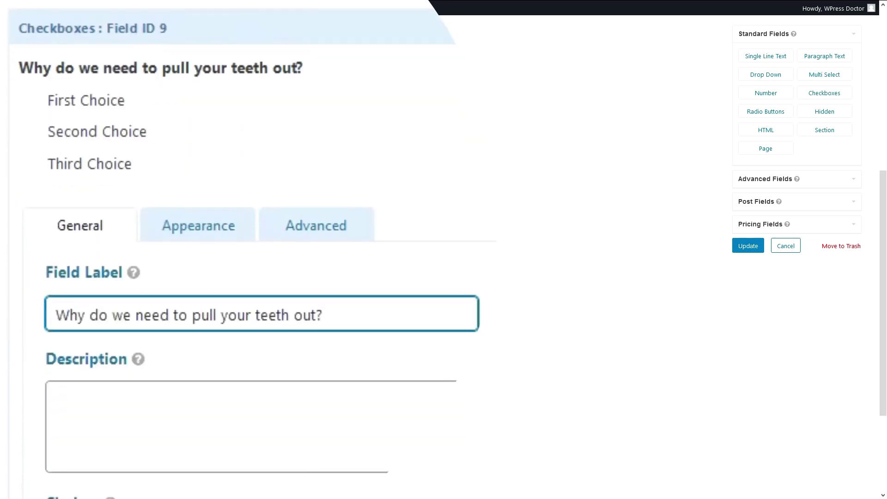
click(187, 323)
scroll(184, 240, down, 5)
drag(189, 272, 80, 271)
text(The teeth hurts)
click(333, 403)
drag(229, 305, 109, 306)
text(Teeths are overrated - so 1998)
Set the third choice to 'I don't like tooths in general' and add a fourth, 'It is a bit crooked'.
click(319, 343)
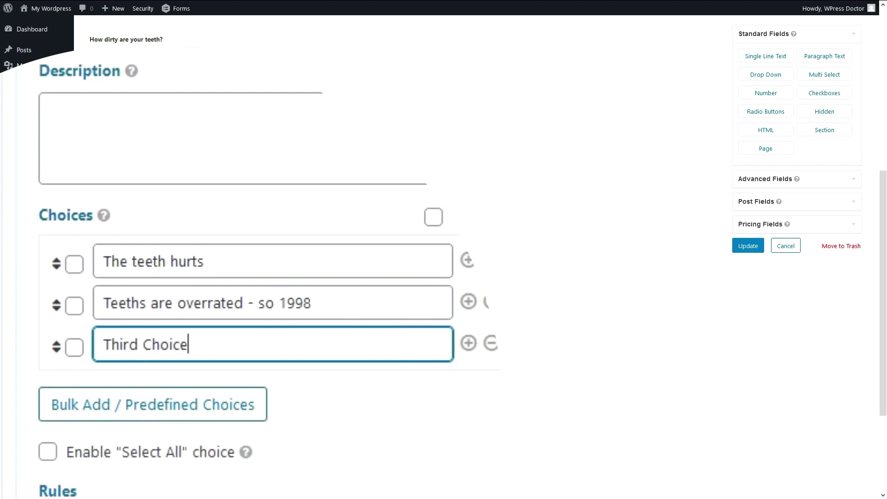
drag(190, 344, 108, 352)
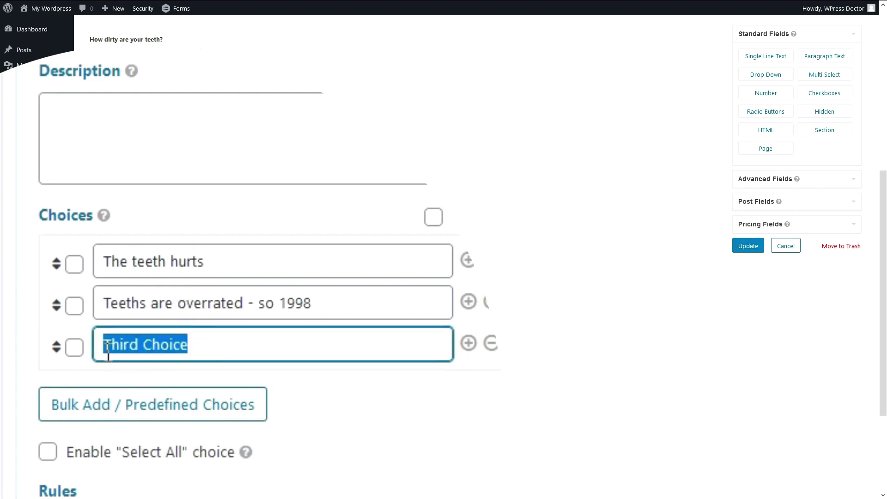
text(I don't like tooths in general)
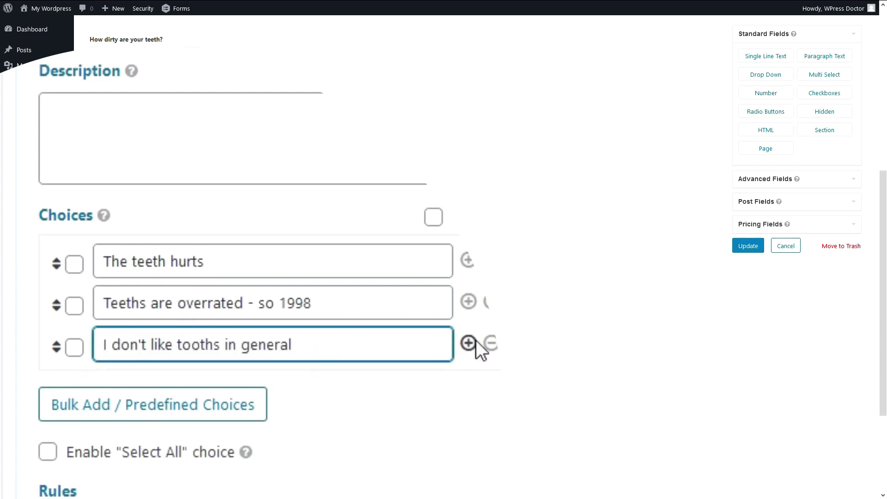
click(476, 342)
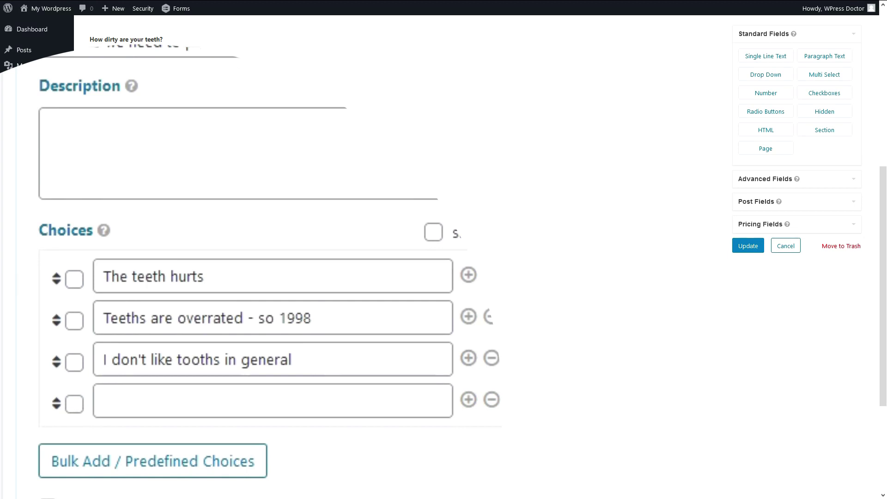
click(200, 395)
text(It is a bit crooked)
Add a fifth choice, 'I don't like the colour', and enable the Select All choice.
click(468, 421)
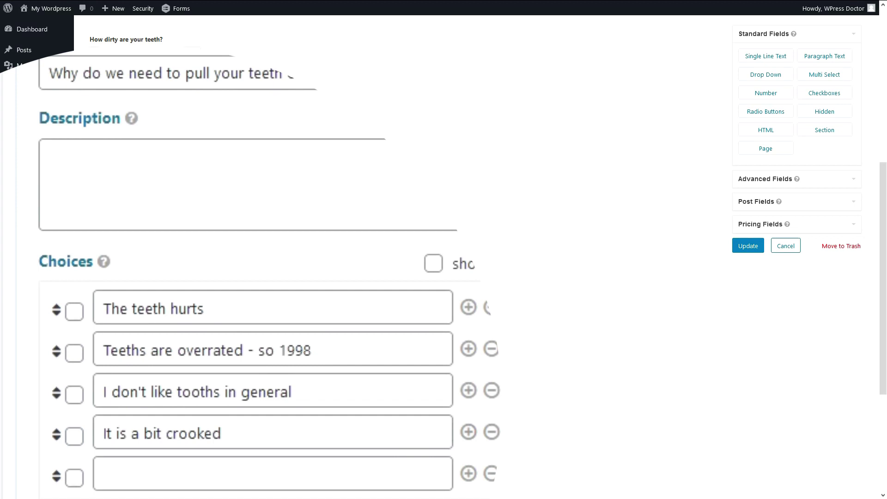
click(203, 465)
text(I don;t like the colour)
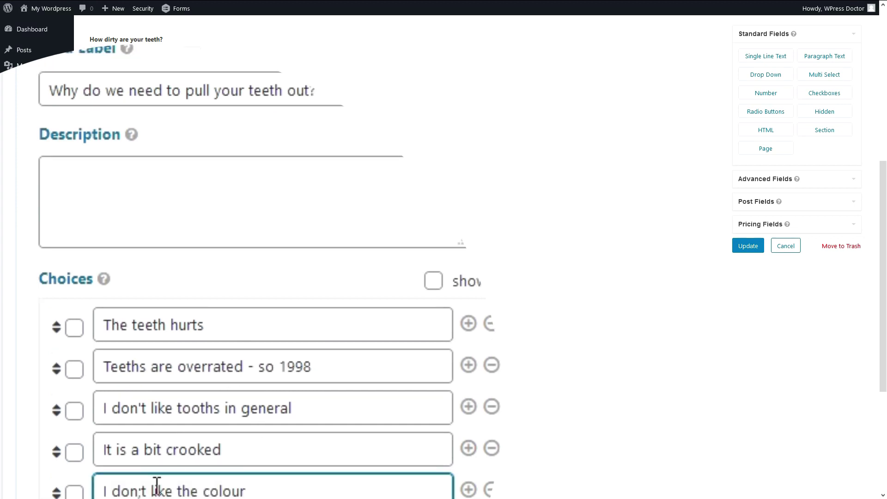
click(146, 485)
key(BackSpace)
text(')
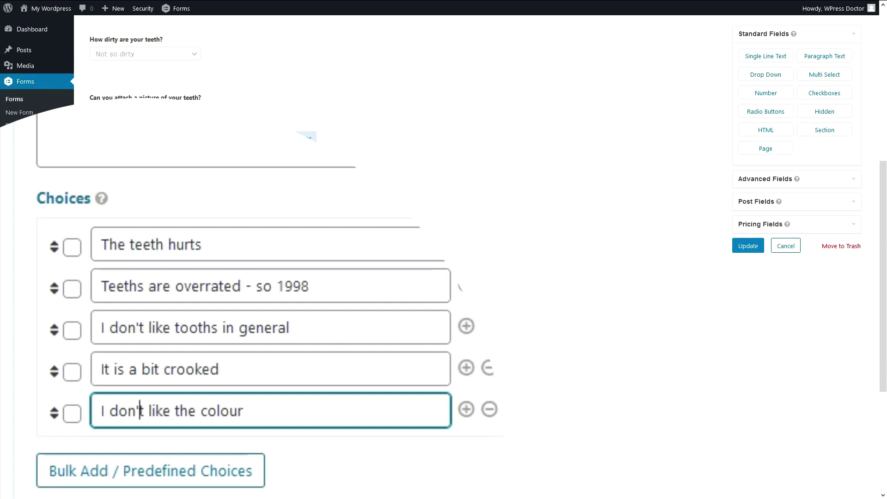
scroll(231, 278, down, 2)
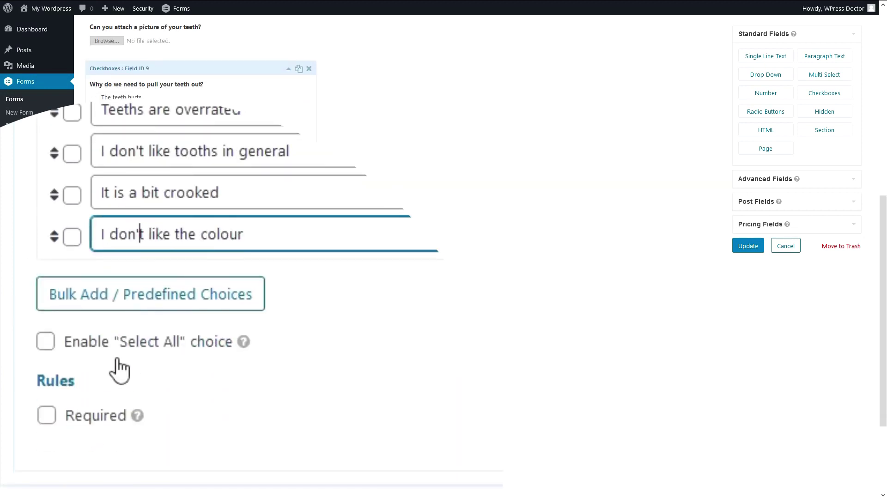
click(46, 344)
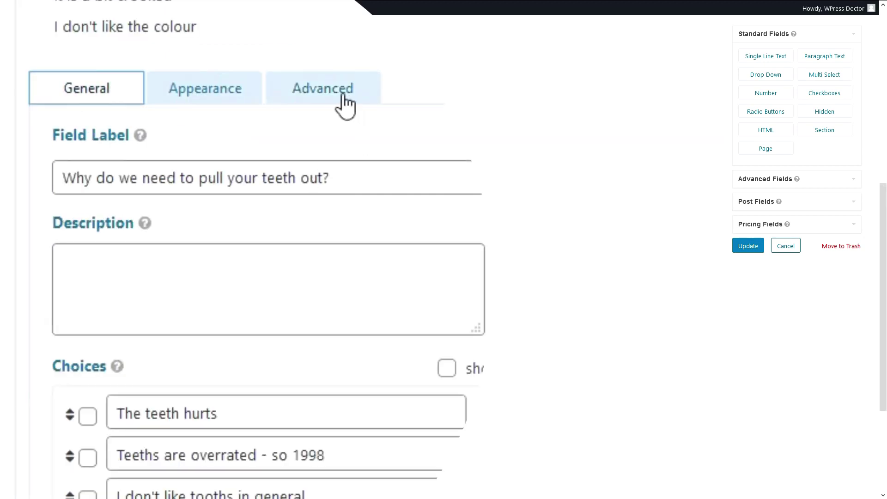
click(330, 95)
Add a conditional rule showing the checkbox question when 'What kind of appointment' is 'Pull my teeth out'.
click(117, 365)
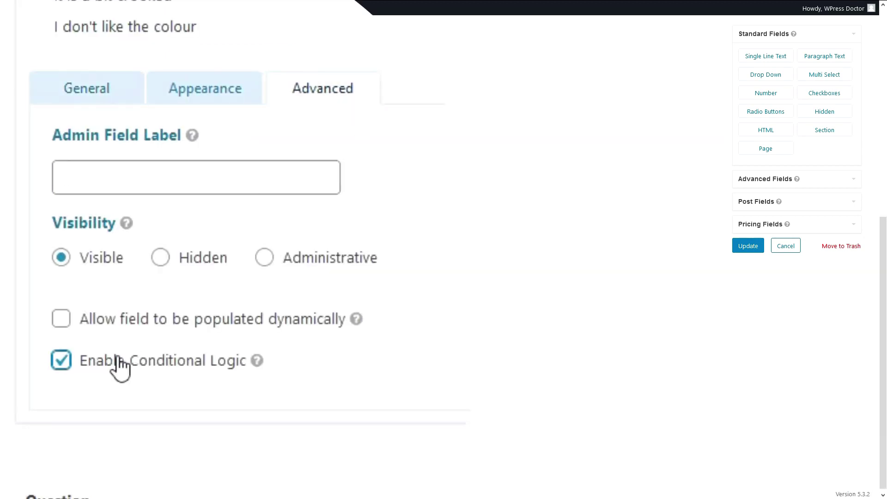
click(125, 451)
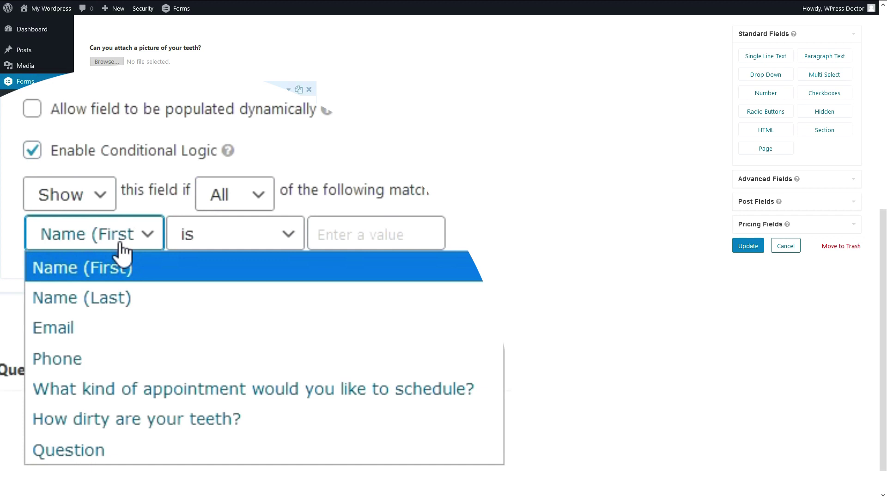
click(122, 242)
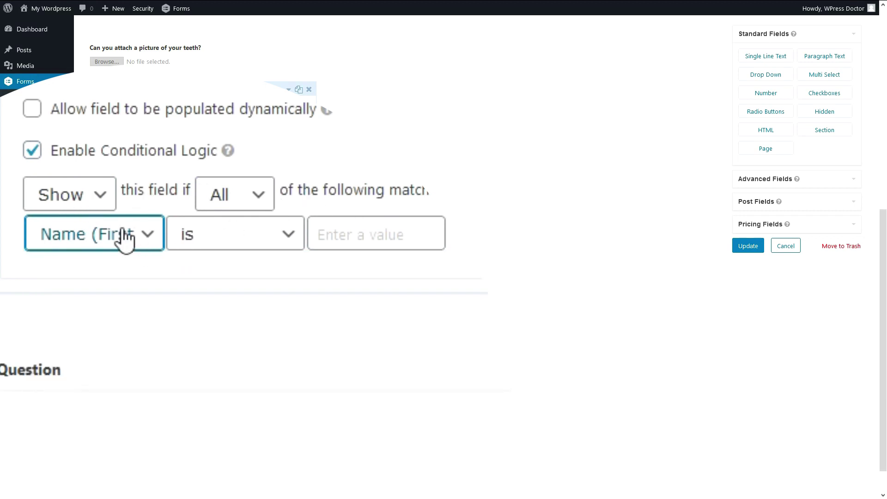
click(133, 240)
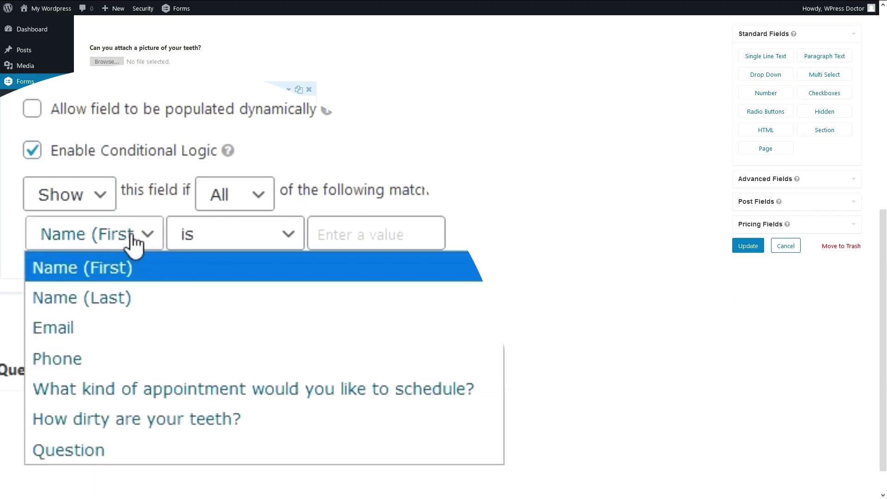
click(114, 383)
click(242, 242)
click(242, 242)
click(373, 243)
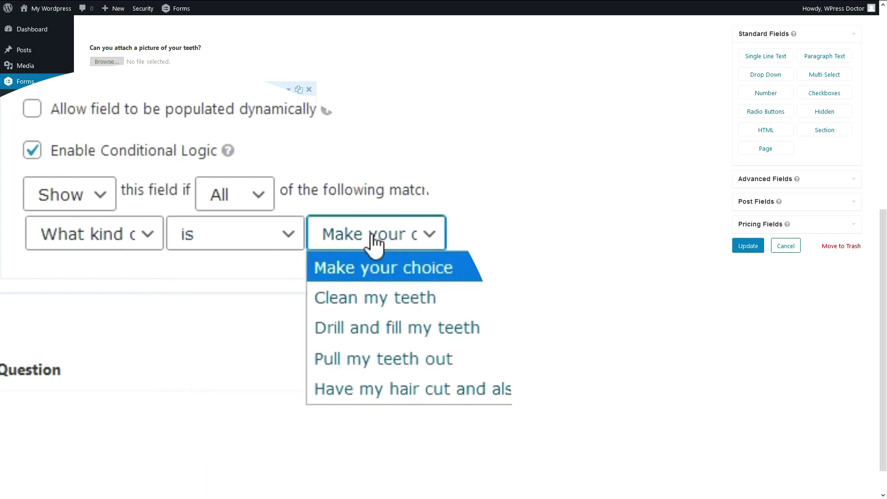
click(378, 359)
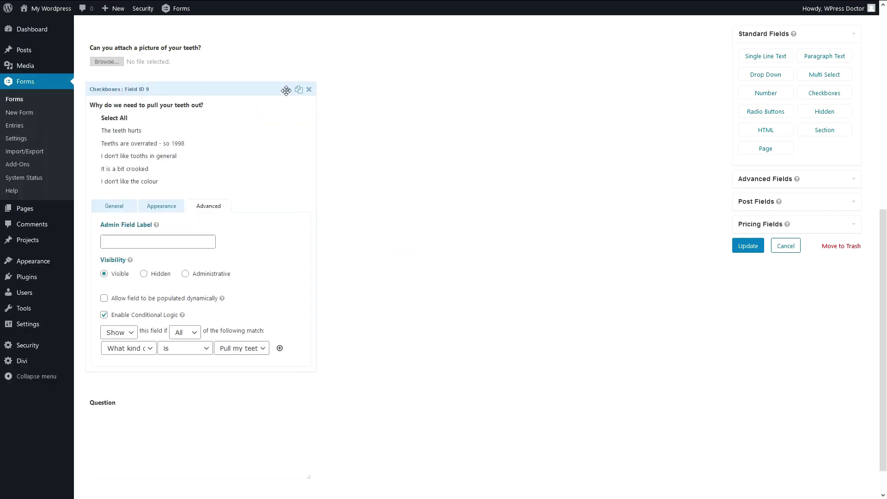
scroll(286, 90, up, 3)
click(211, 291)
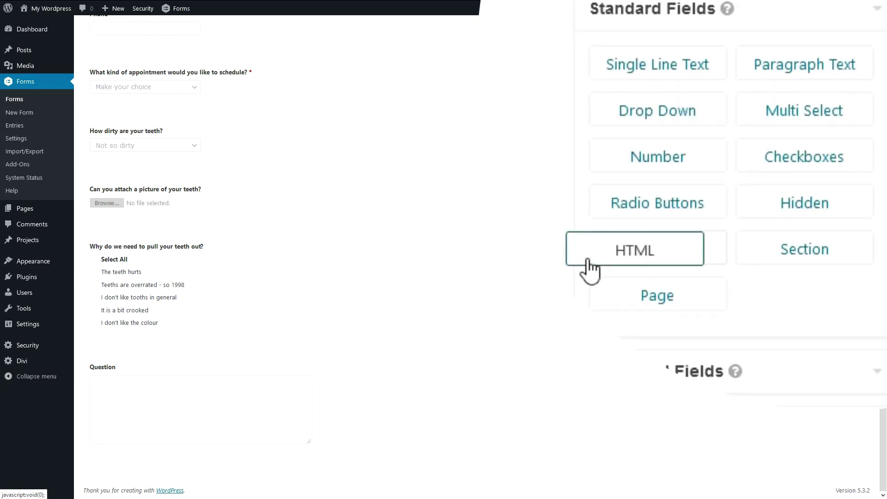
Add an HTML block below the checkbox question and change 'DON'T' to 'DON't' in its message.
drag(590, 261, 133, 362)
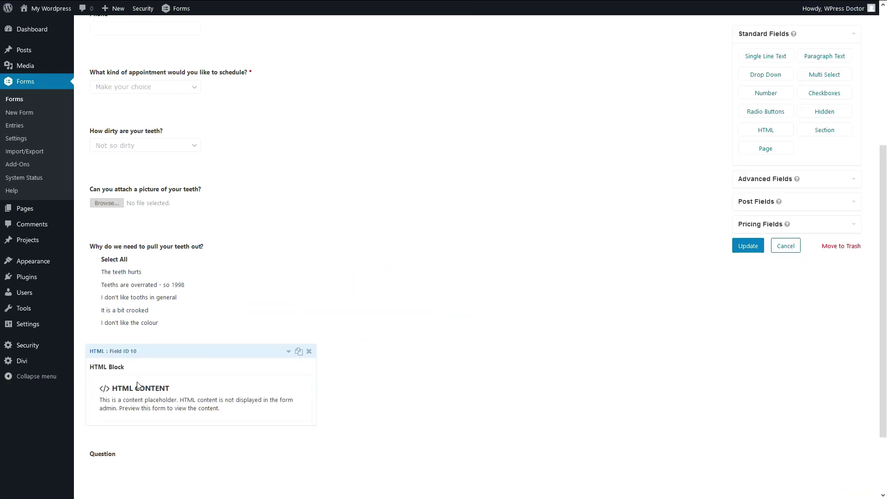
click(289, 353)
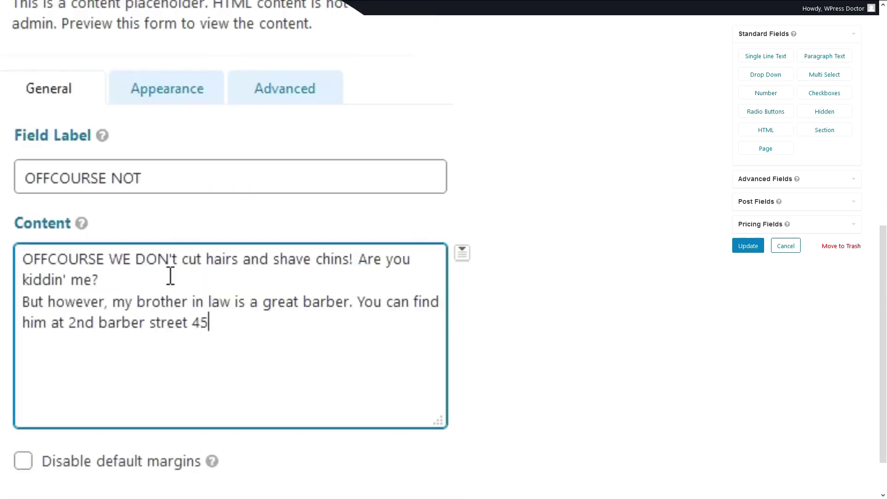
click(178, 258)
key(BackSpace)
text(t)
Wrap the message up to 'DON't' in <strong> tags and the second line in <em> tags.
drag(261, 337, 134, 312)
click(106, 304)
click(244, 325)
click(24, 256)
text(<stron)
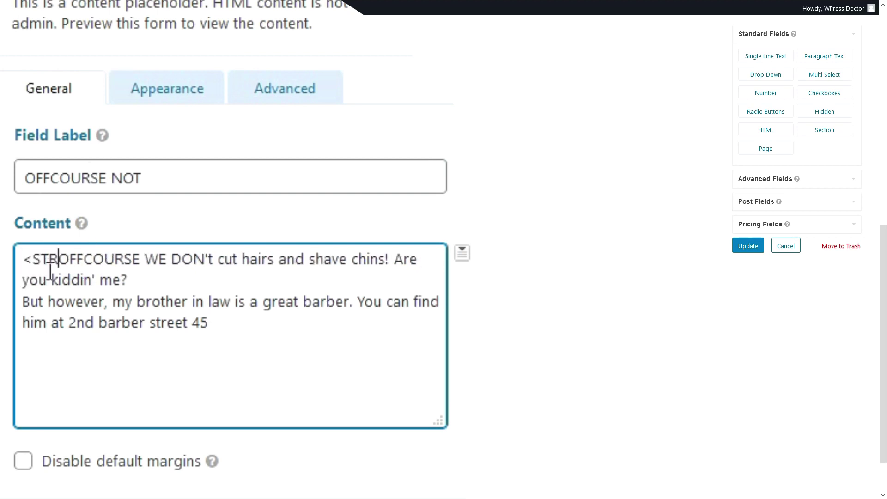
text(g>)
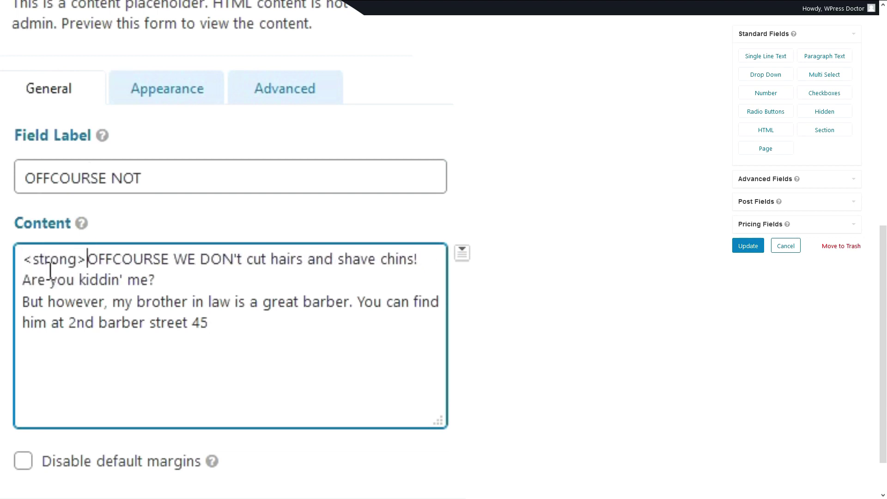
click(242, 259)
text(</strong)
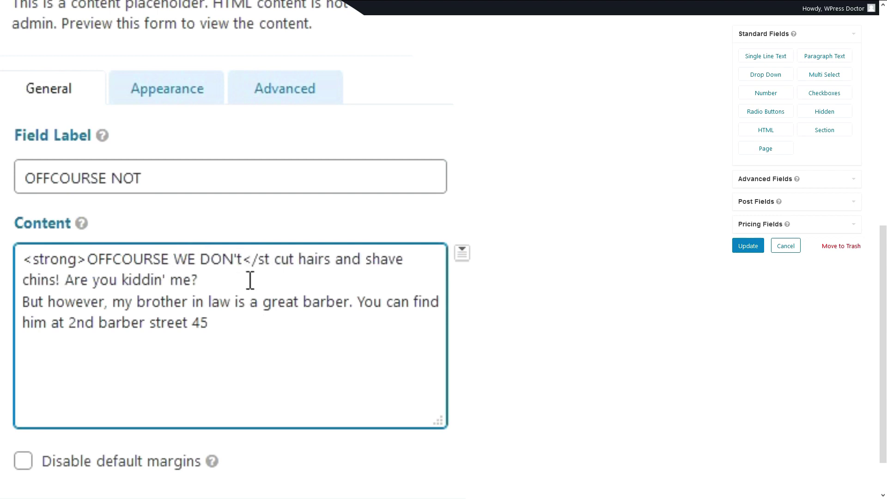
text(>)
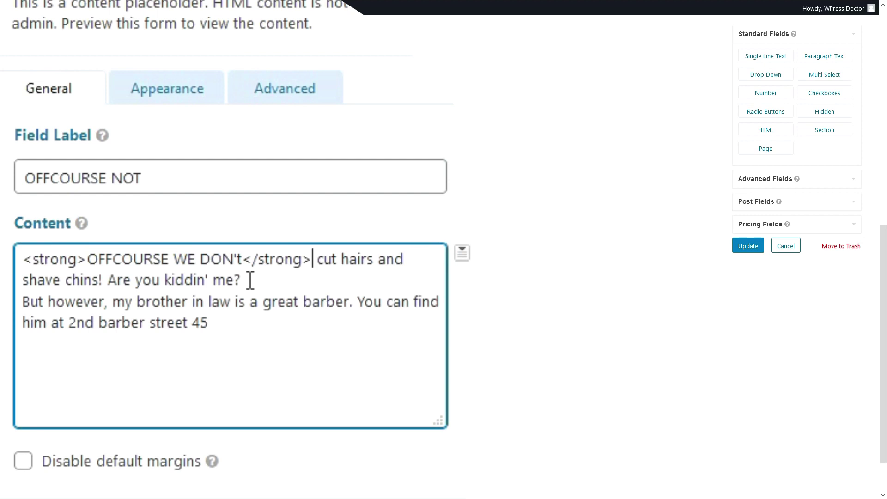
text(<em>)
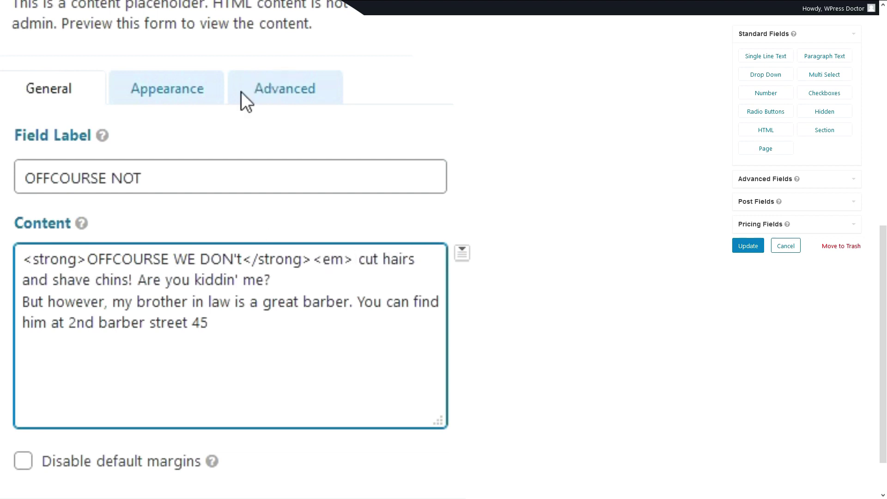
click(308, 288)
text(</em>)
Add a conditional rule showing the HTML block only for the haircut appointment choice.
click(279, 92)
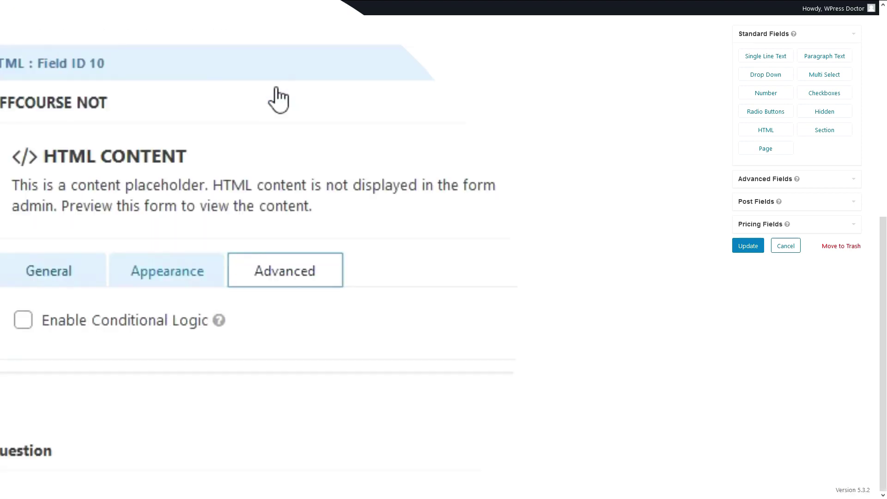
click(70, 329)
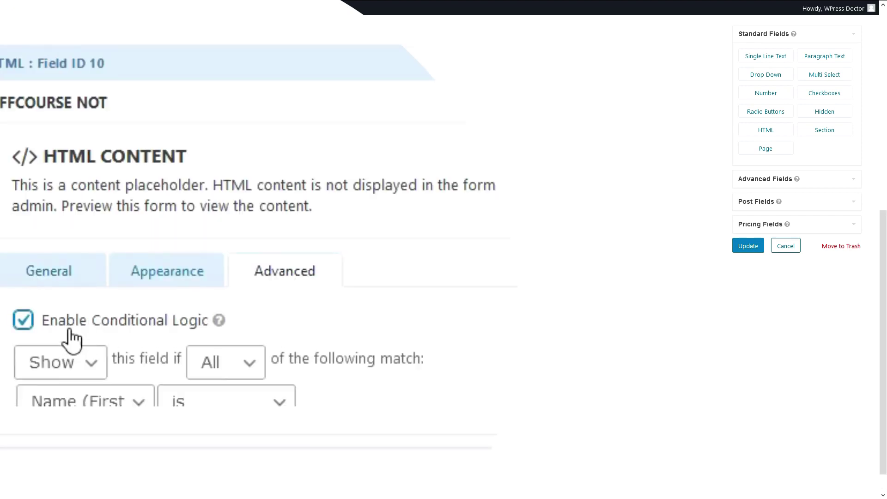
click(94, 411)
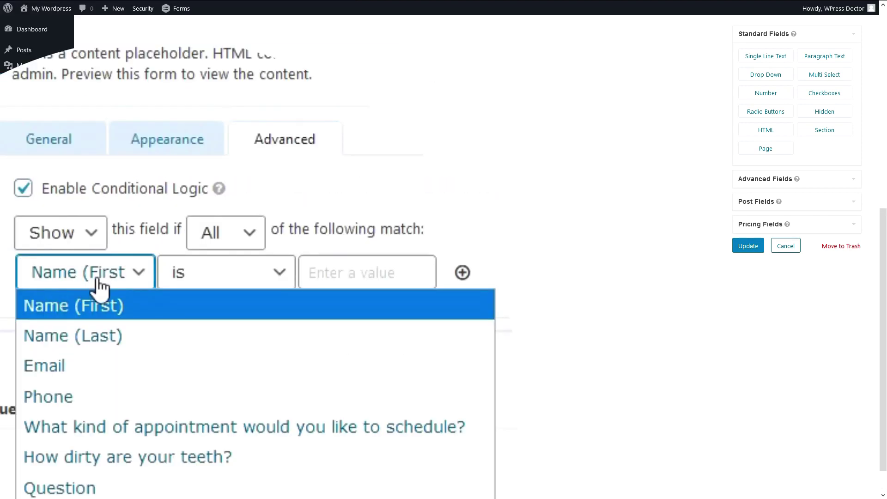
click(95, 428)
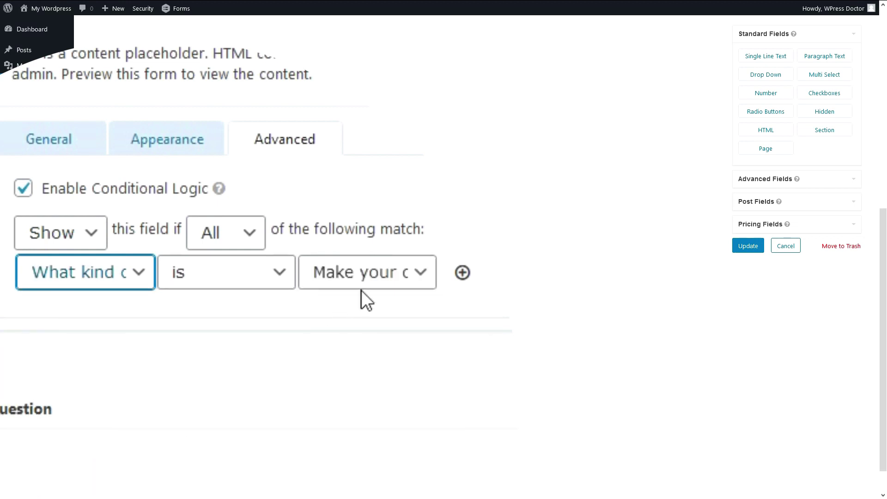
click(362, 281)
click(382, 425)
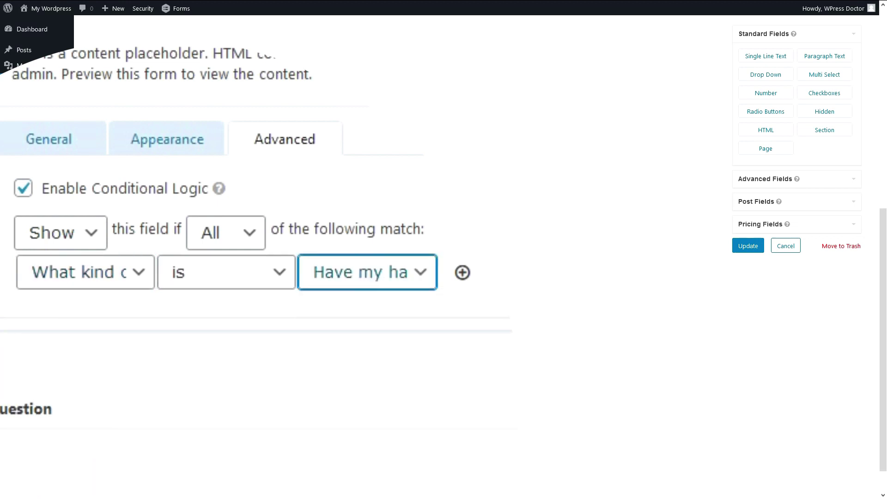
click(401, 211)
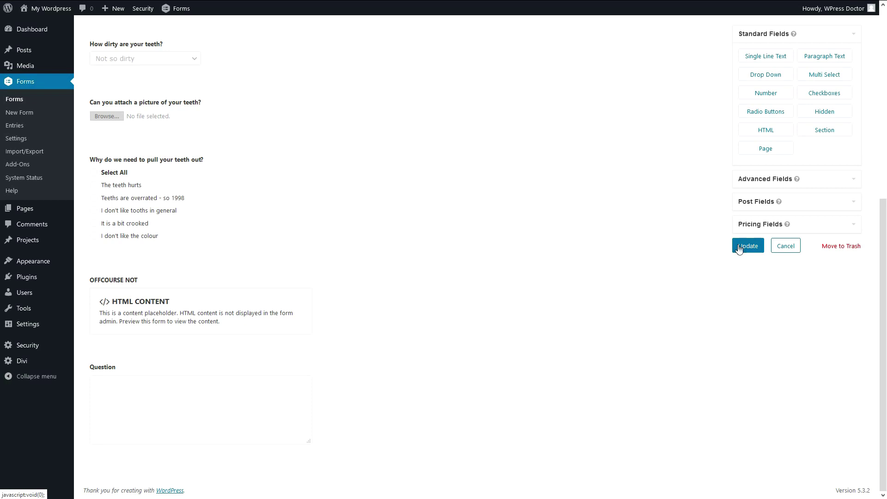
Update the Conditional logic form to save the changes.
click(748, 250)
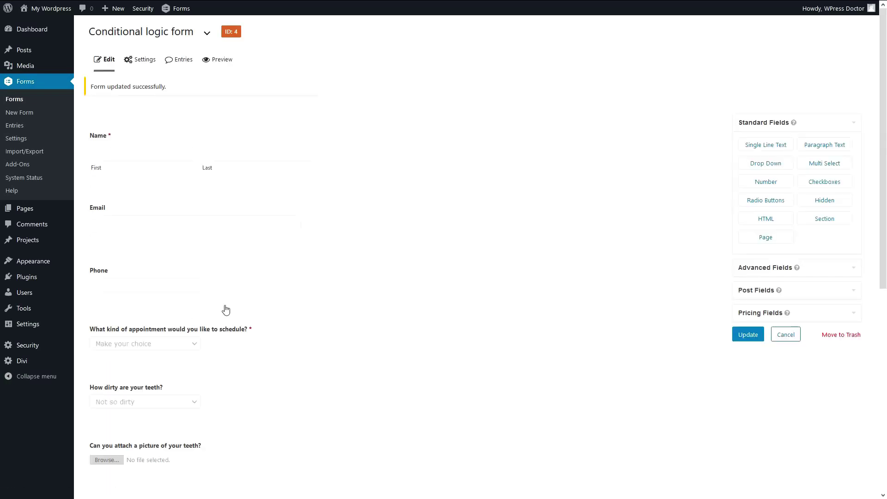
scroll(356, 305, down, 5)
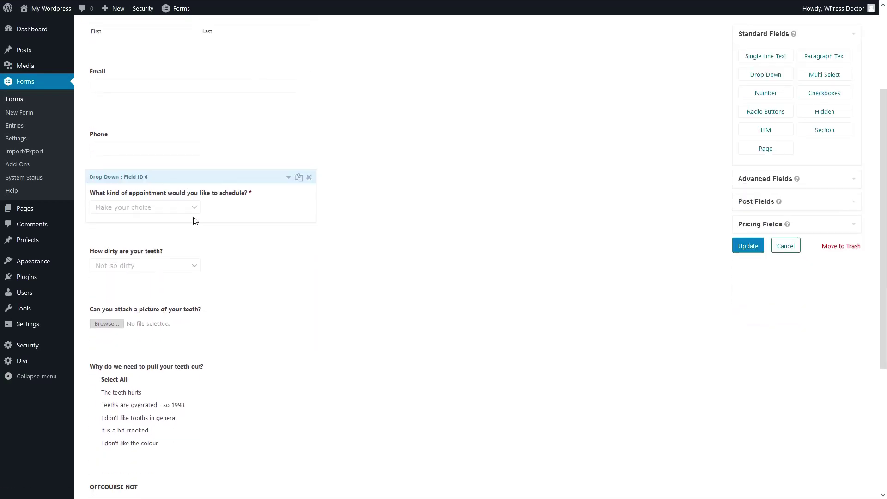
scroll(241, 216, down, 5)
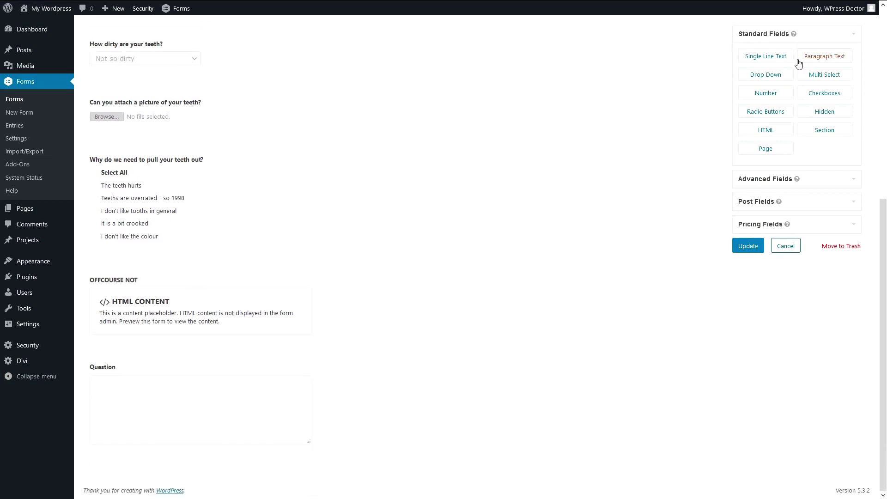
Add a Date field from the advanced fields below the HTML block.
click(776, 179)
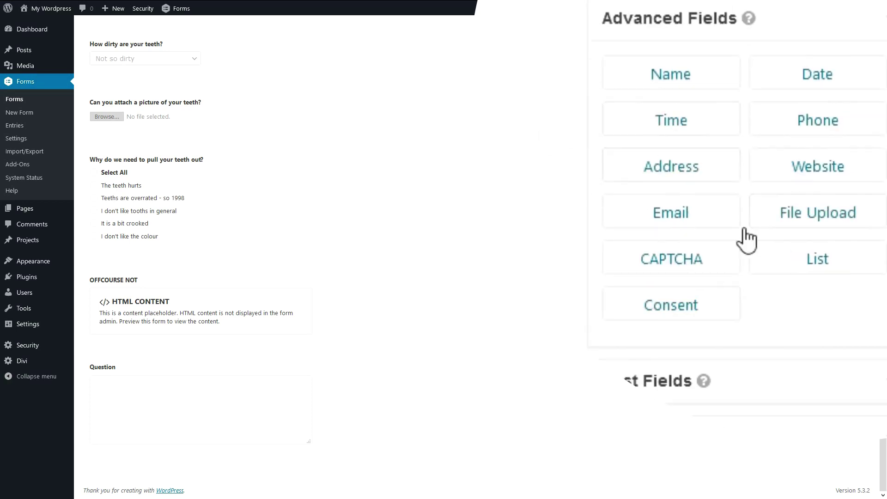
drag(815, 65, 162, 360)
scroll(187, 295, down, 2)
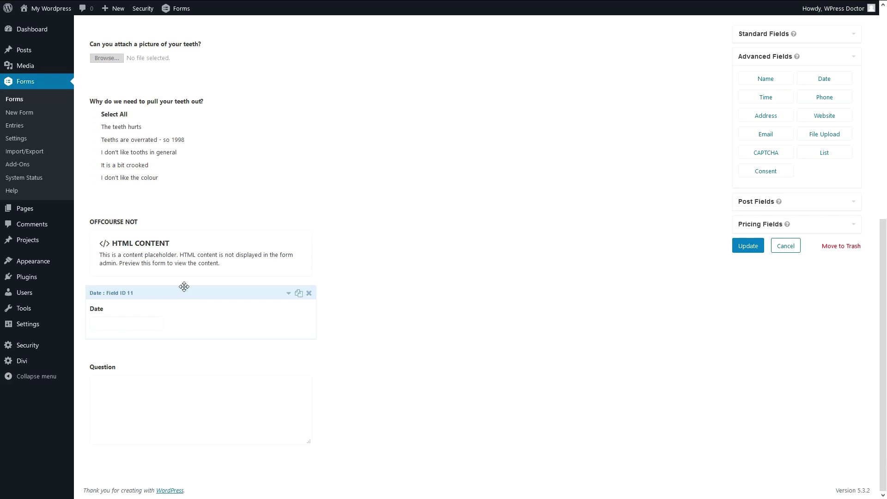
click(176, 295)
Change the Date field's label to 'Pick your date'.
scroll(174, 295, down, 3)
drag(59, 183, 10, 184)
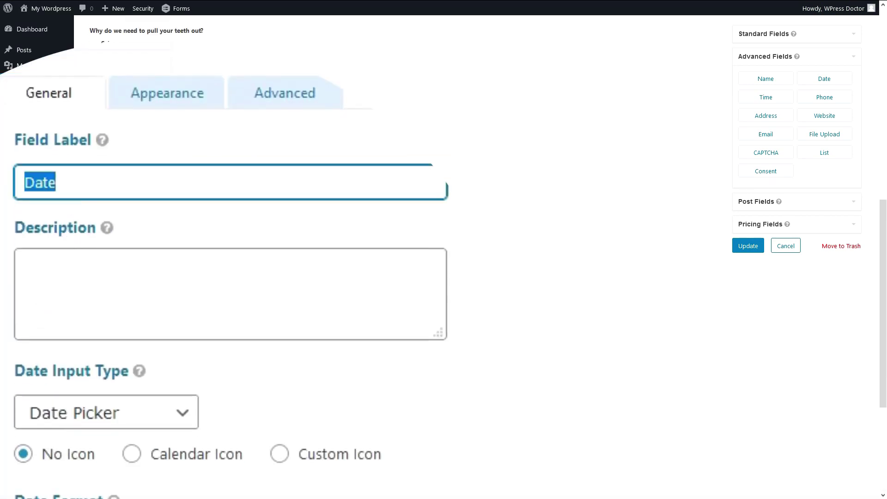
text(Pick your date)
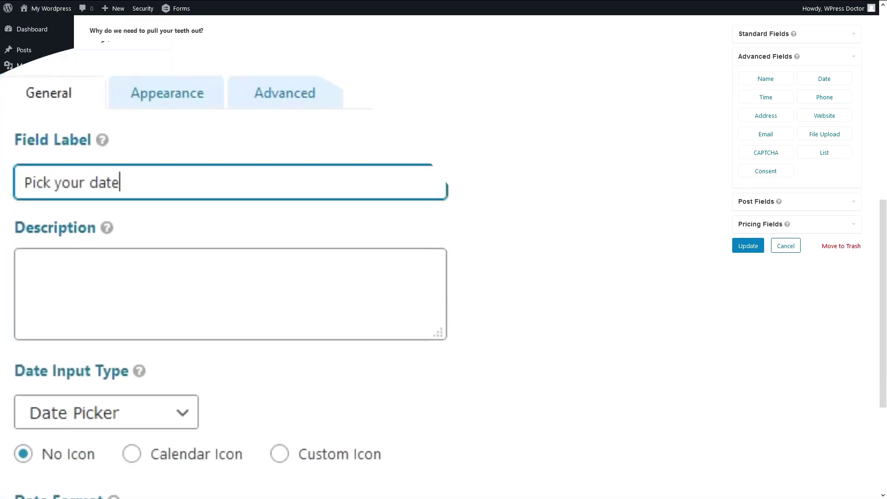
scroll(262, 248, down, 2)
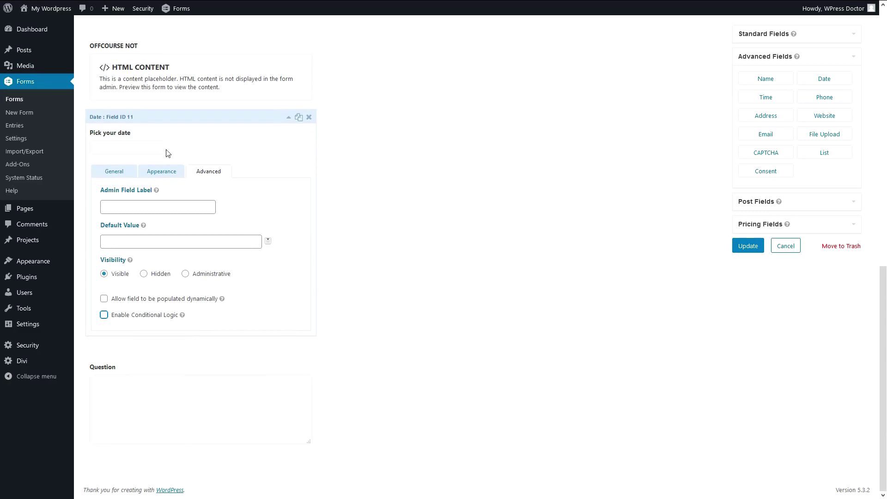
click(289, 117)
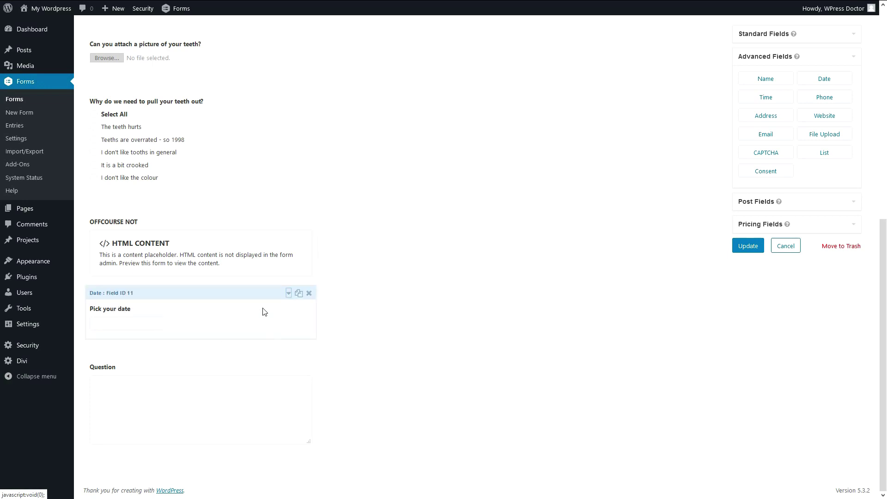
click(286, 293)
scroll(194, 336, down, 3)
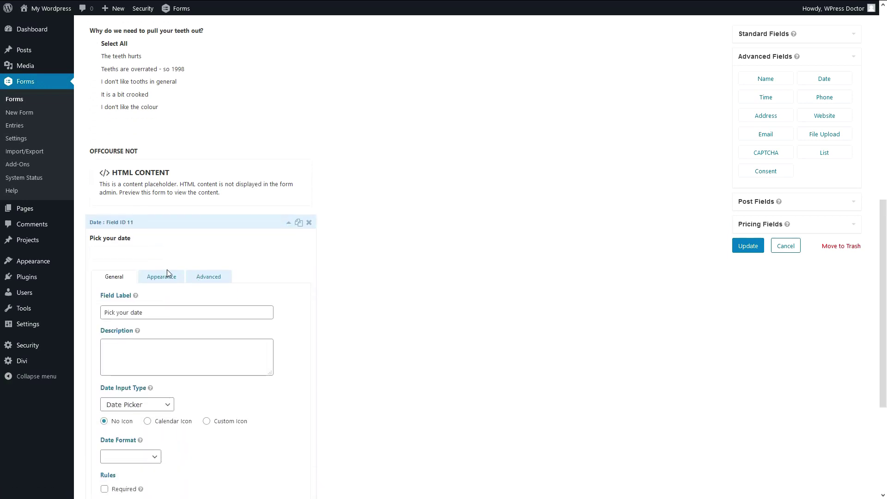
click(167, 276)
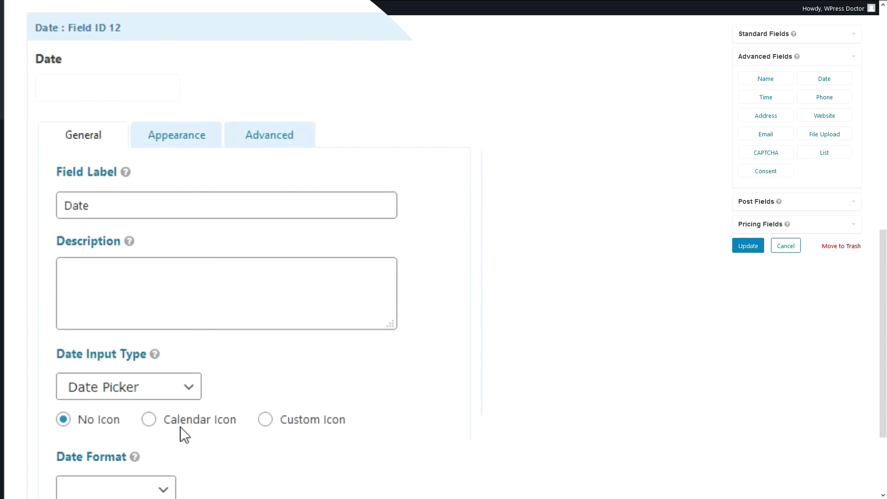
Show a calendar icon and, after trying other input types, keep Date Picker as the input type.
click(150, 417)
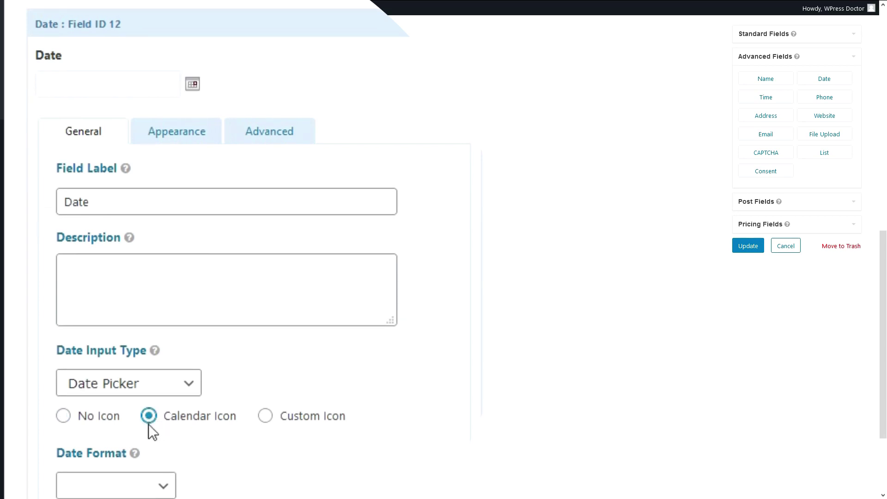
click(174, 388)
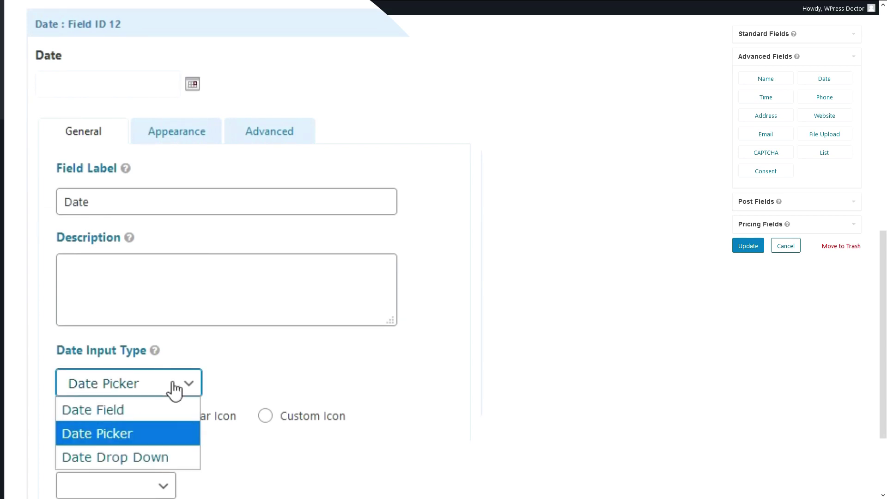
click(251, 384)
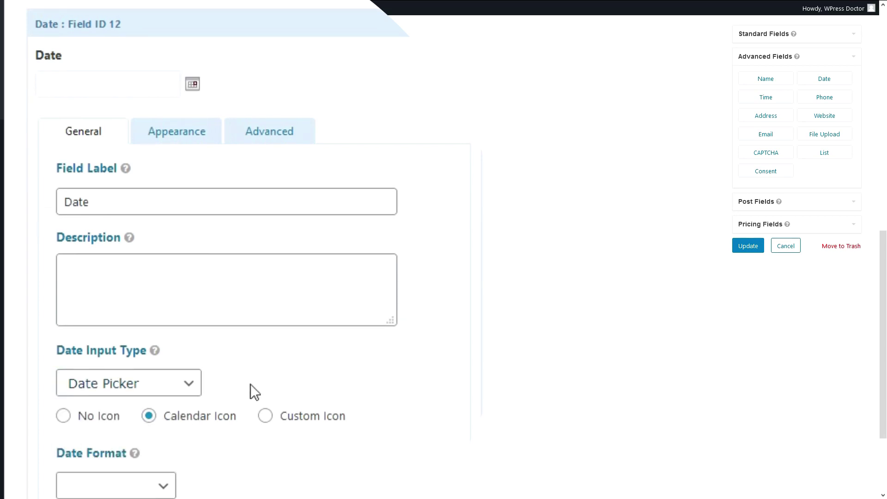
click(190, 388)
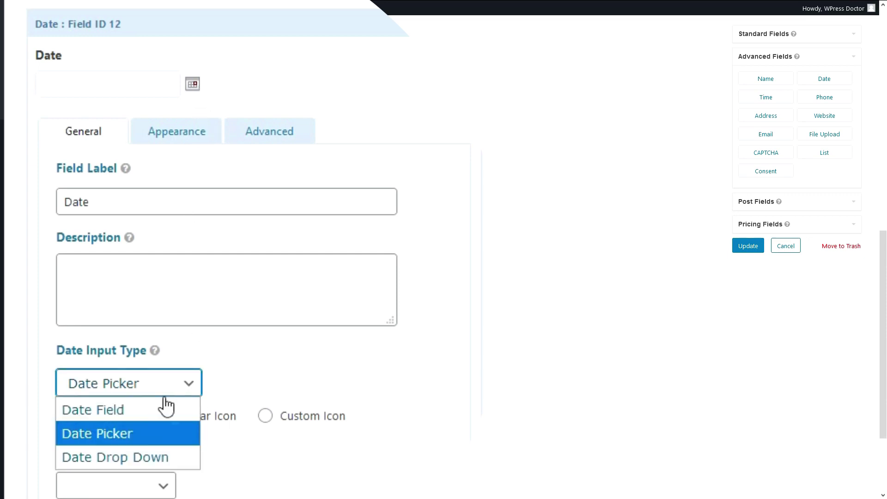
click(161, 407)
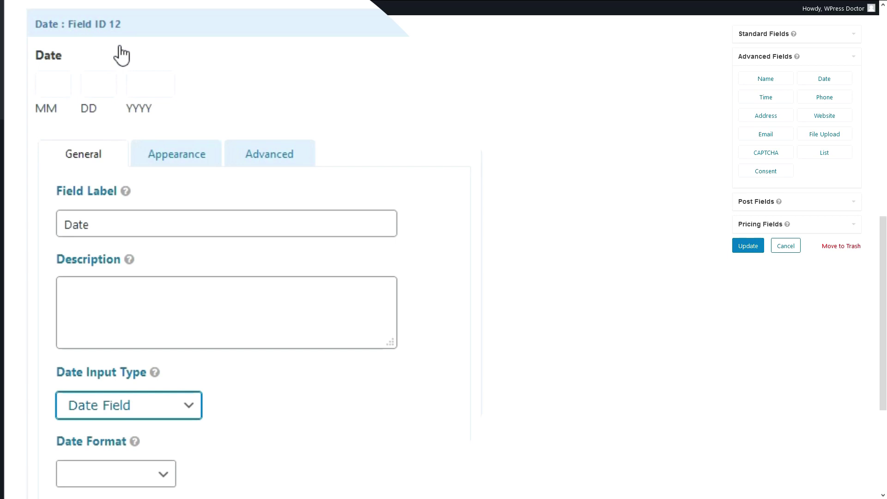
click(151, 404)
click(140, 461)
click(143, 396)
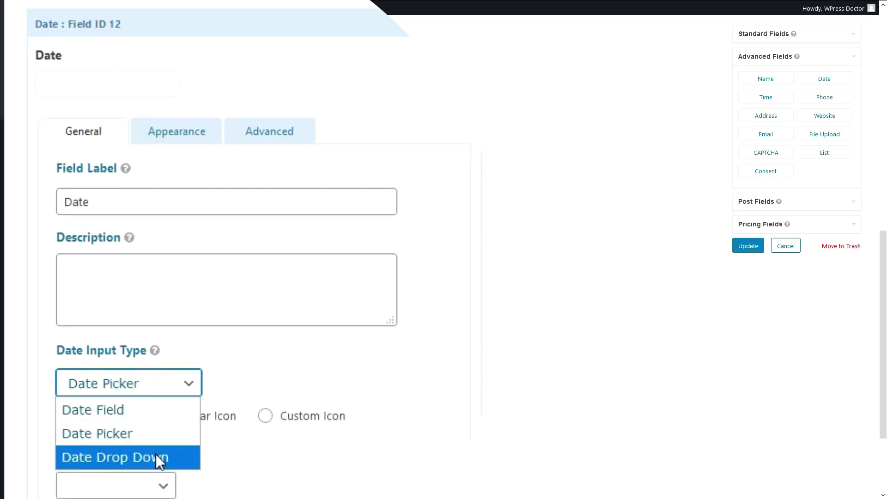
click(157, 454)
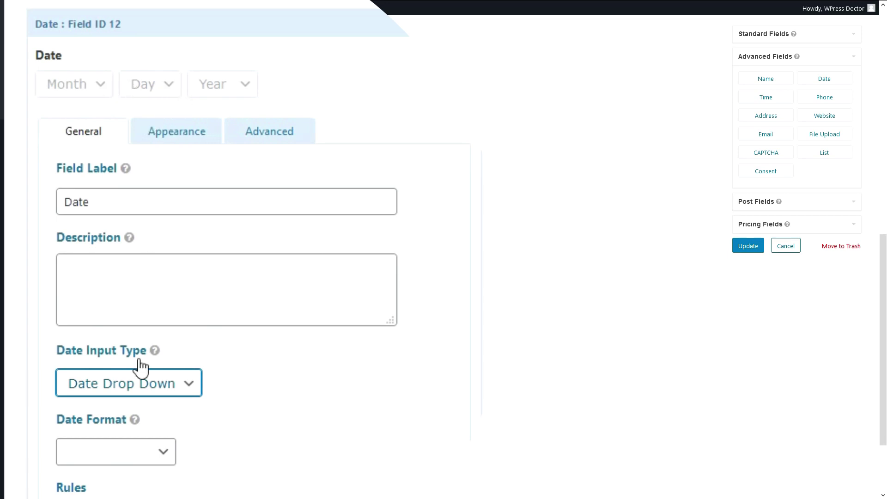
click(143, 386)
click(122, 432)
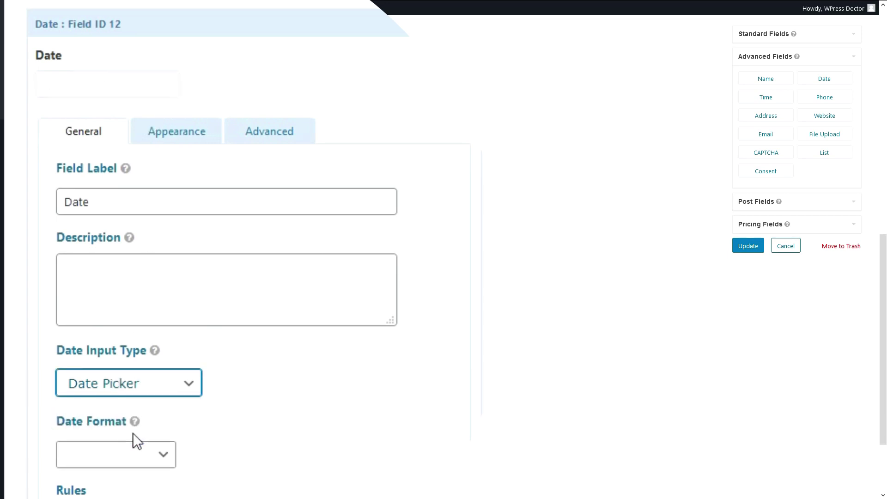
Set the date format to mm/dd/yyyy, make the field required, and update the form.
click(162, 483)
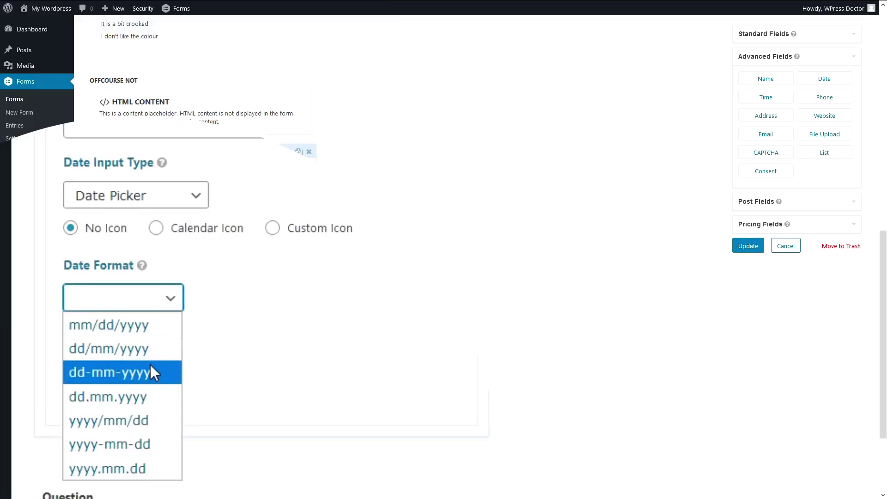
click(135, 423)
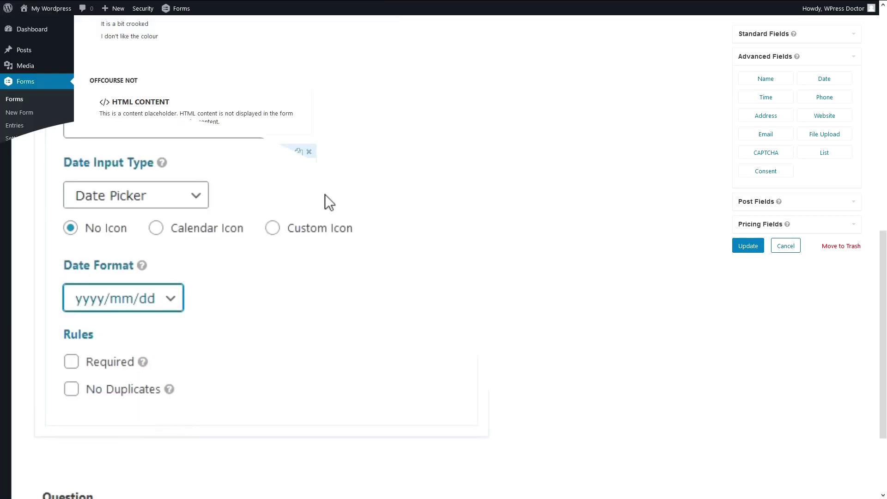
click(143, 303)
click(141, 325)
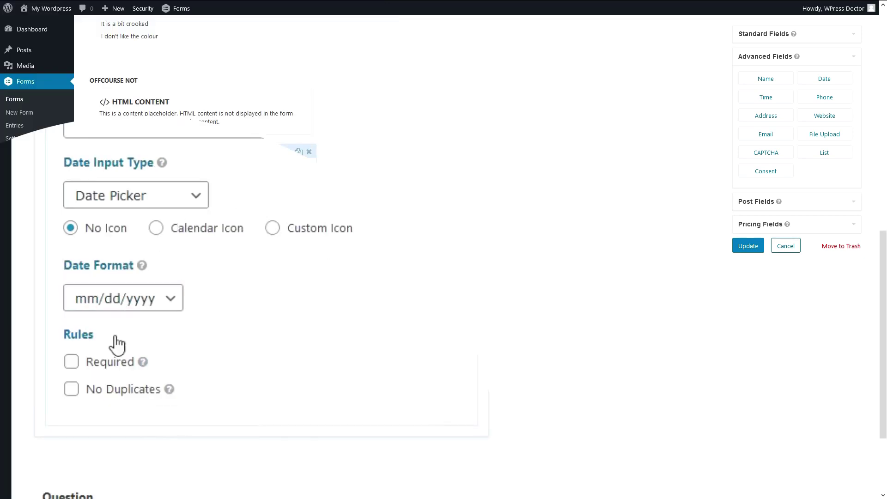
click(81, 366)
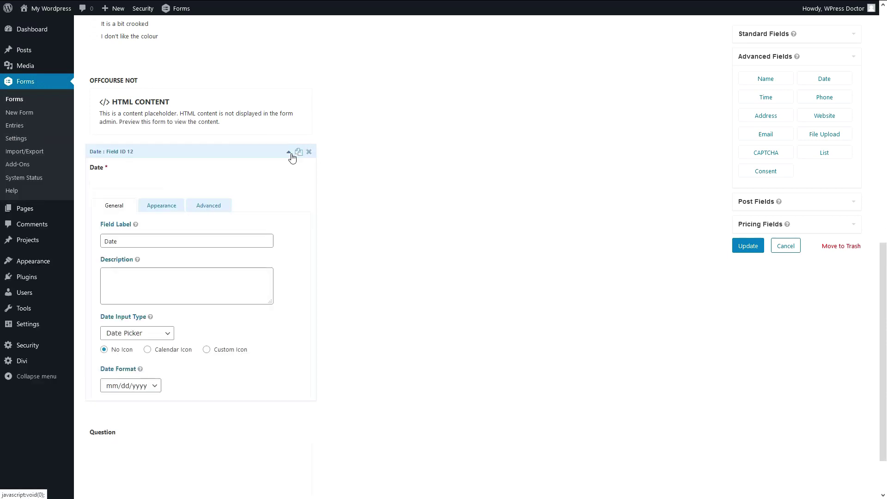
click(289, 153)
click(748, 246)
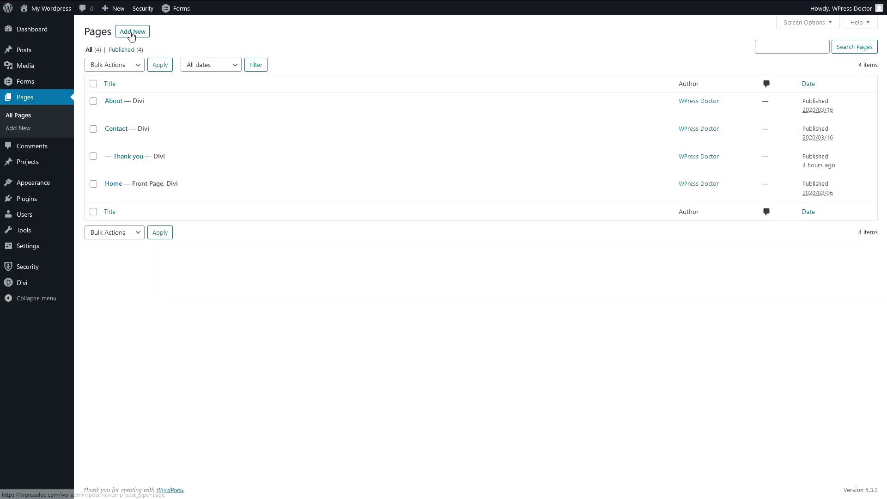
Create a new page titled 'Appointment' and switch it to the Divi Builder.
click(192, 164)
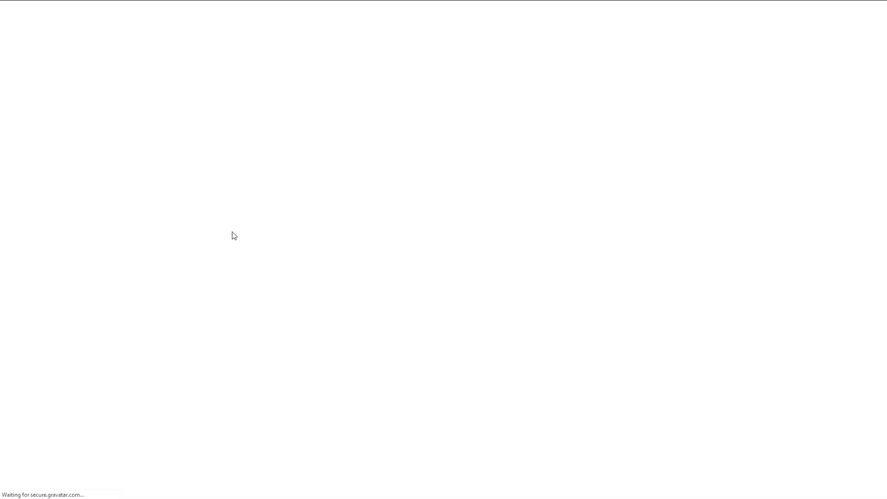
text(Appointment)
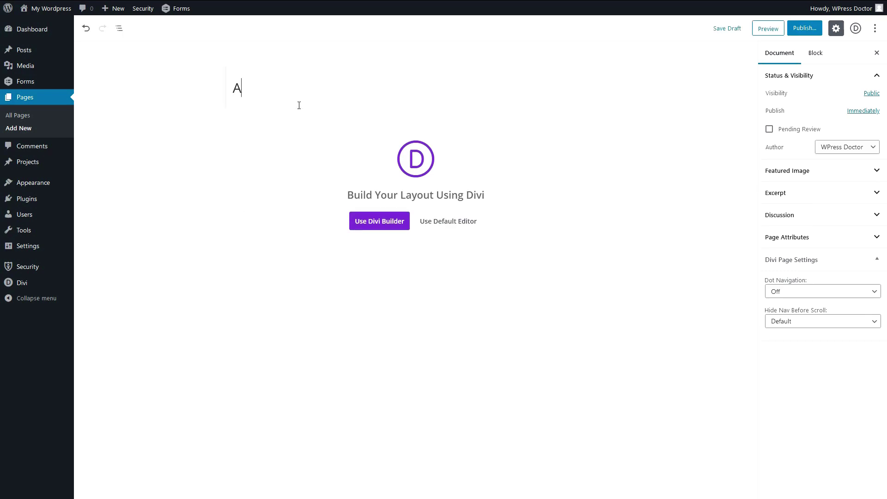
click(293, 213)
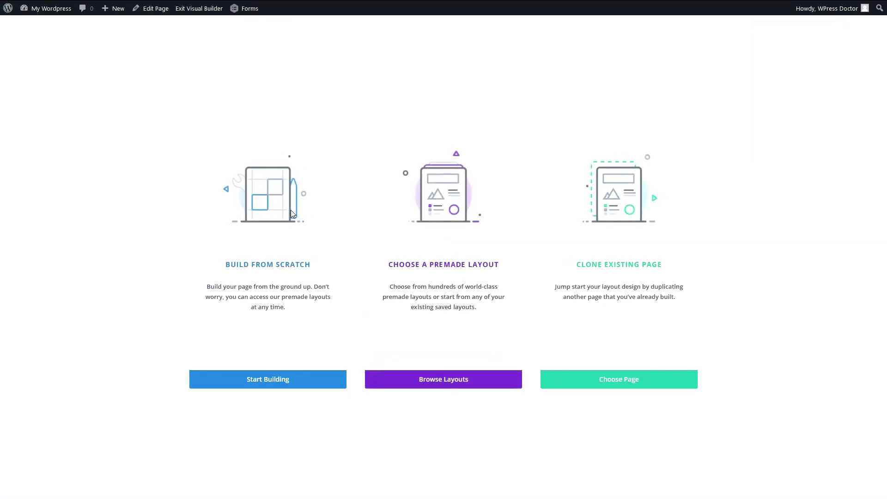
Load the premade Dentist Home Page layout into the page.
click(457, 243)
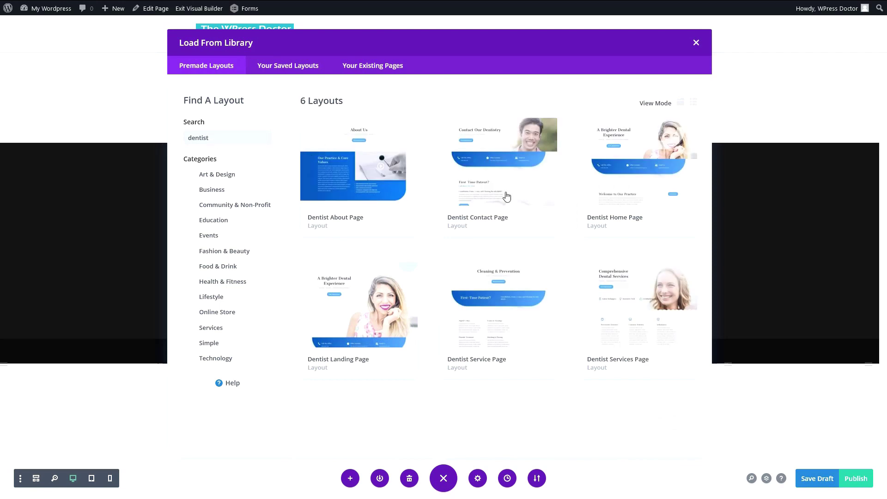
click(617, 179)
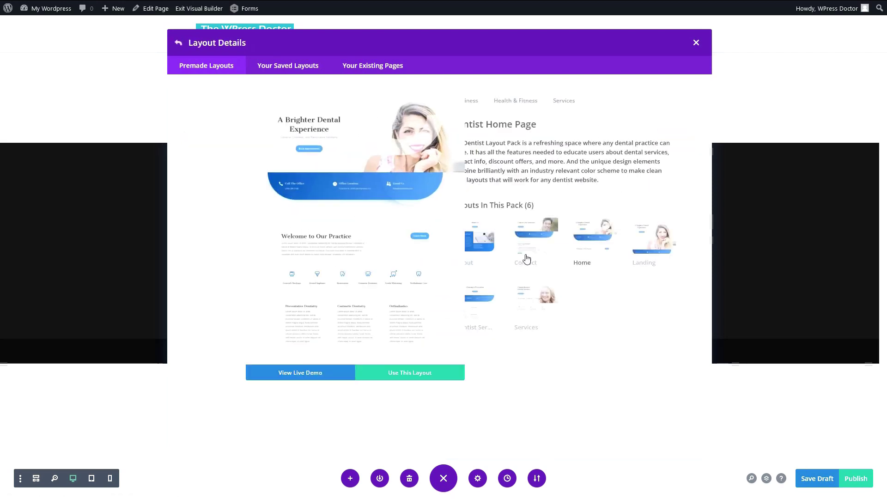
click(368, 411)
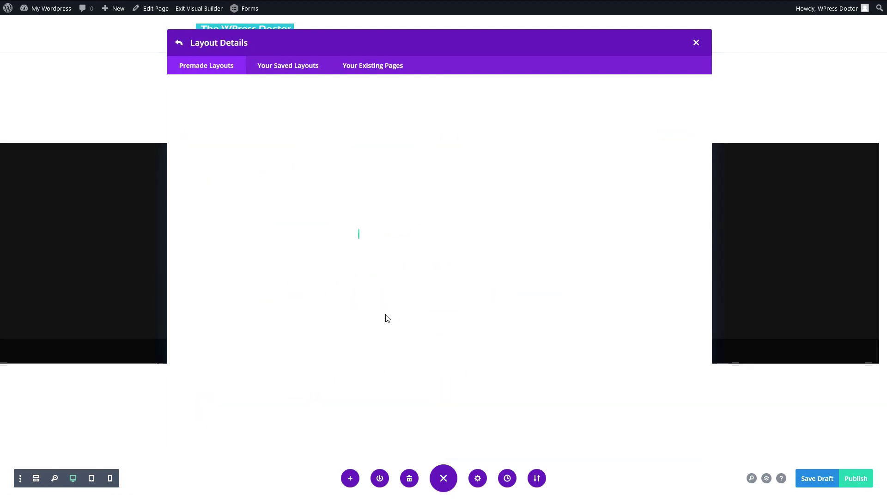
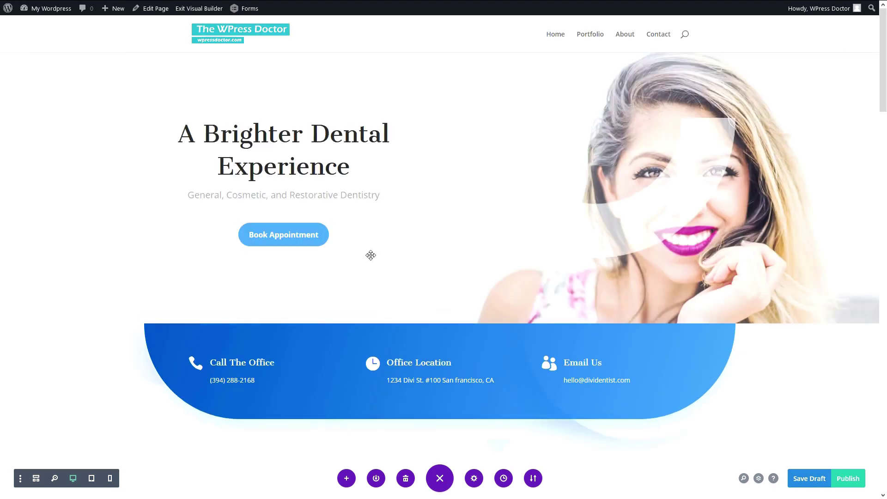
Replace the welcome paragraph with the pasted [gravityform] shortcode, change its id to 4, and save the module.
scroll(378, 290, down, 8)
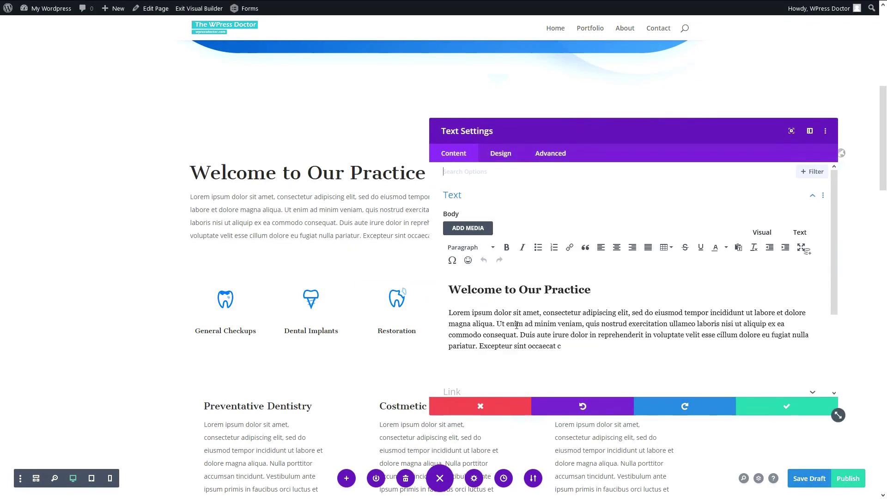
drag(562, 346, 448, 287)
text([gravityform id="3" title="false" description="false"])
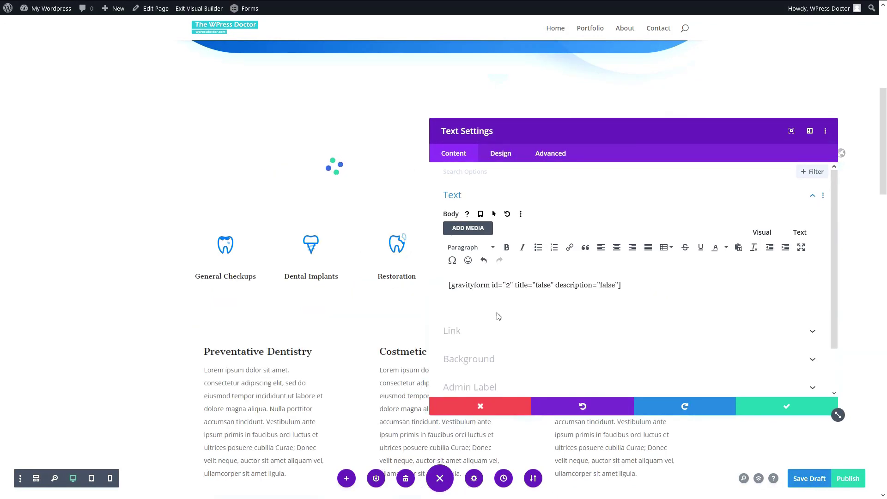
double_click(508, 285)
text(4)
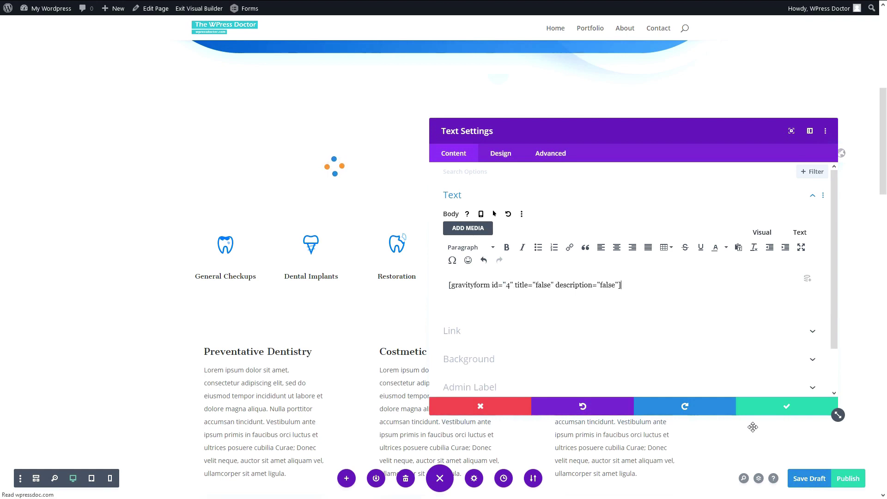
click(786, 406)
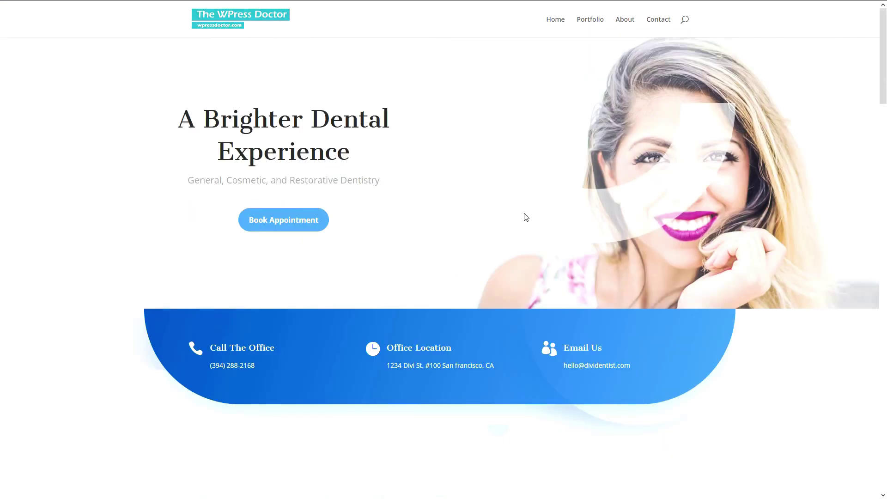
scroll(525, 218, down, 10)
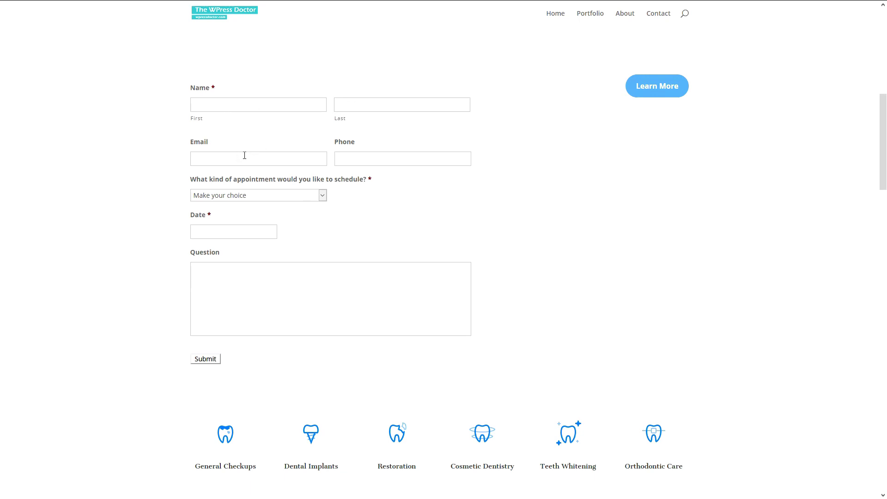
Test the Clean my teeth appointment with the dirtiest-teeth answer and date 03/19/2020.
click(256, 110)
click(220, 148)
click(234, 279)
click(158, 282)
click(228, 196)
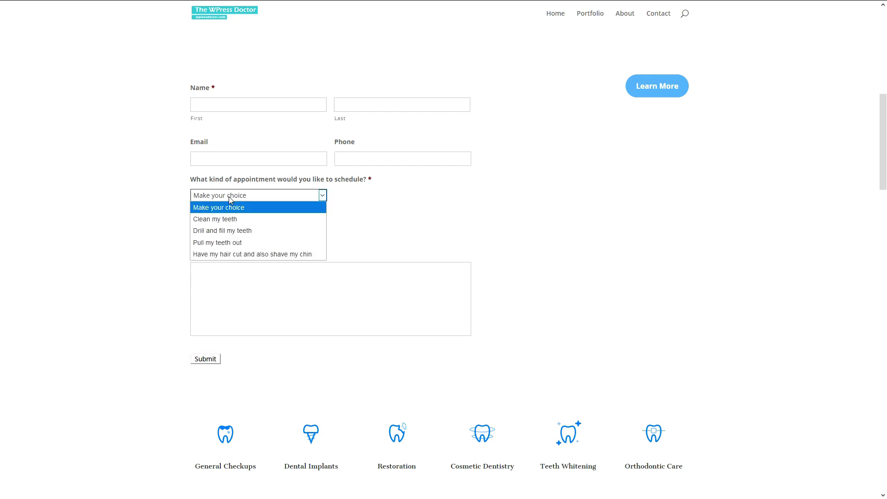
click(227, 217)
drag(194, 219, 271, 218)
click(252, 233)
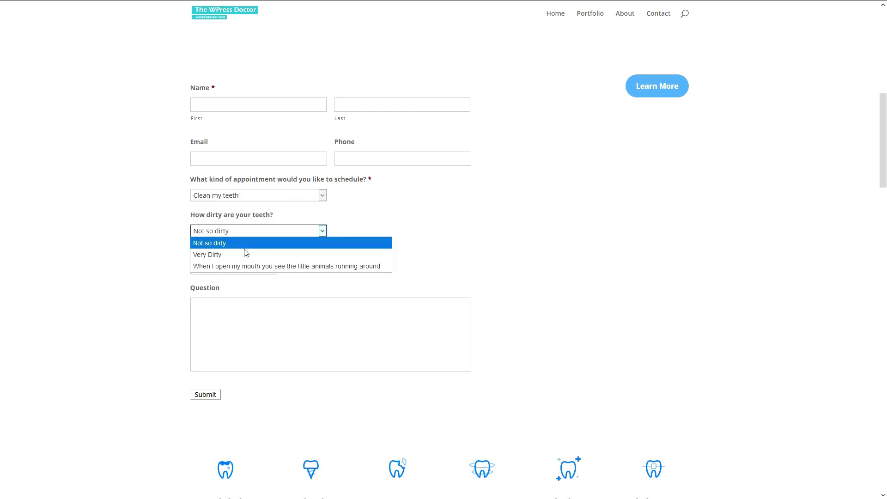
click(245, 267)
click(267, 268)
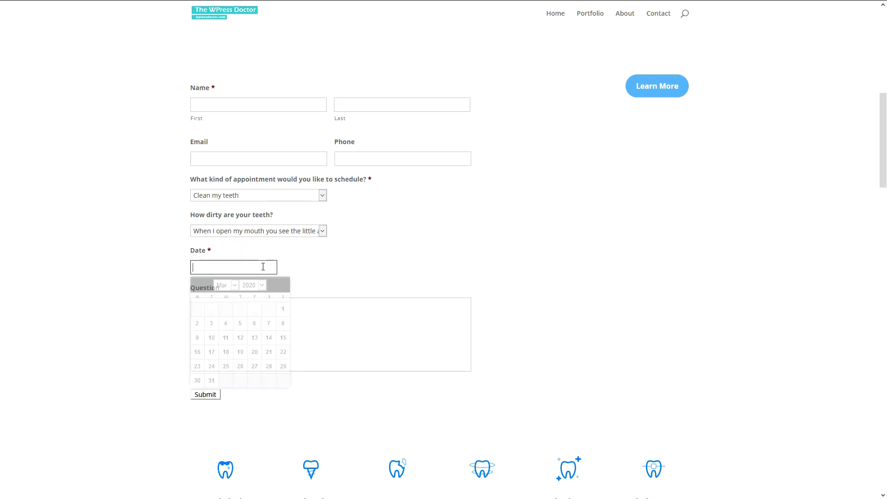
click(244, 356)
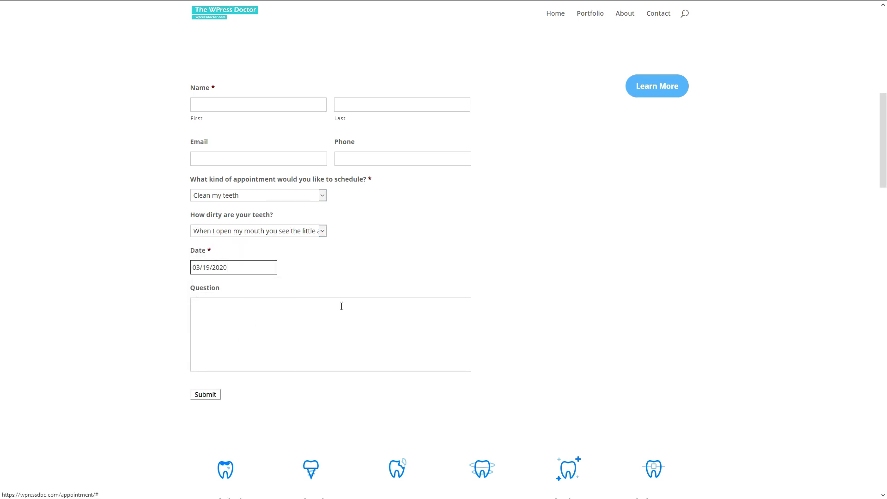
Switch to Drill and fill my teeth and tick the teeth-pulling reason checkboxes.
click(252, 195)
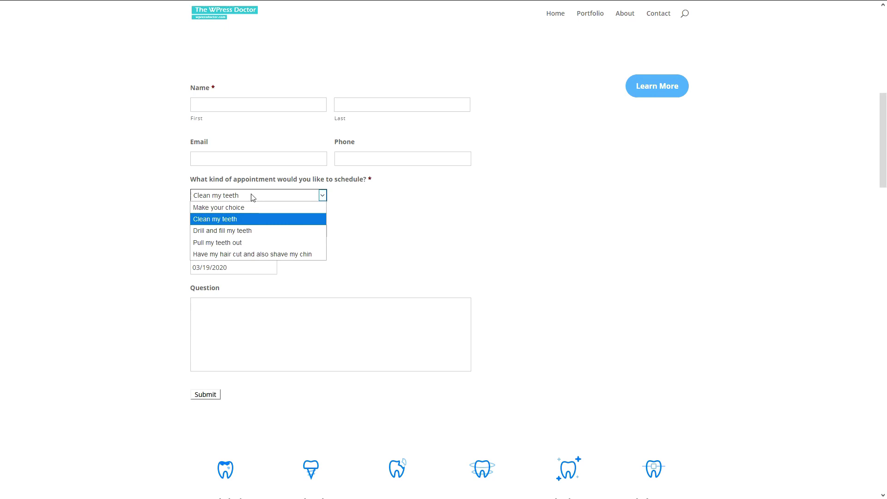
click(236, 231)
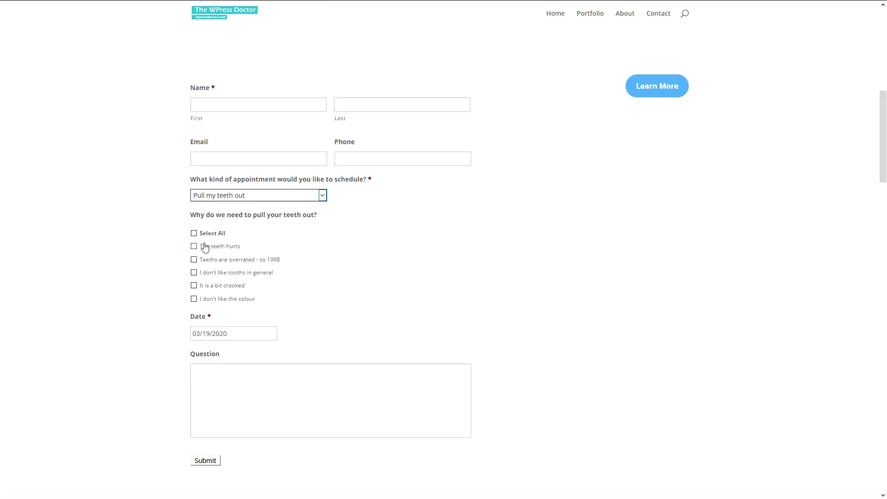
click(195, 233)
click(194, 234)
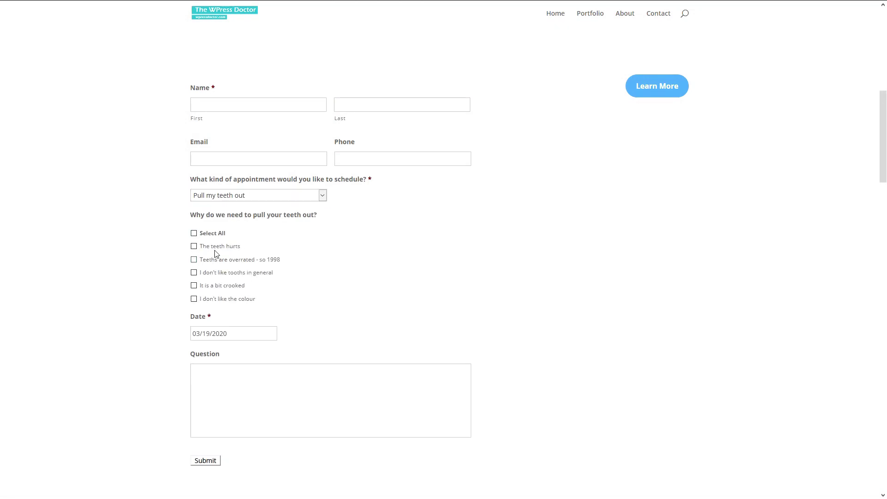
click(204, 259)
click(203, 272)
click(204, 285)
click(204, 298)
Choose the hair cut and chin shave appointment and check its conditional reply message.
click(224, 195)
click(232, 258)
drag(380, 227, 187, 214)
click(187, 213)
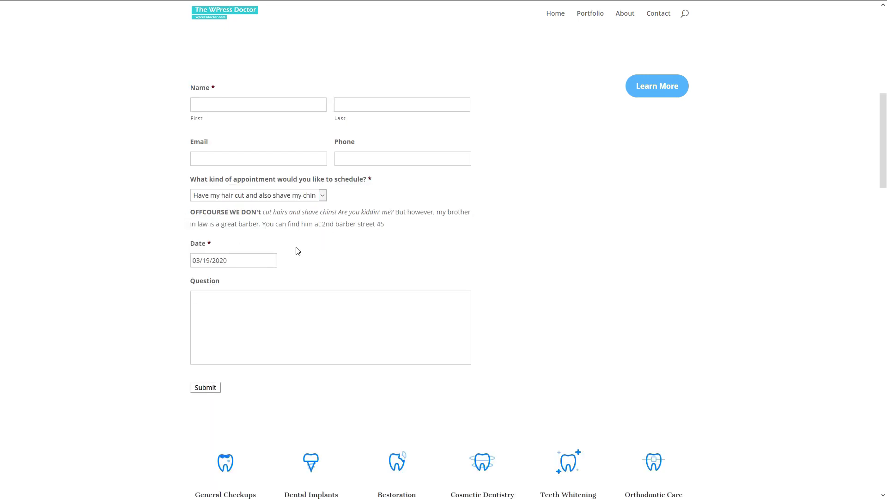
click(289, 304)
scroll(293, 305, up, 3)
scroll(293, 305, down, 4)
scroll(293, 305, up, 4)
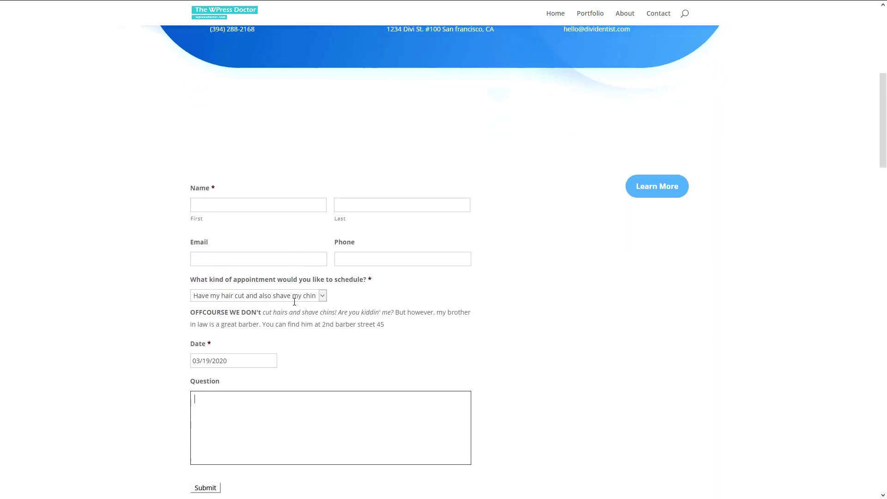
scroll(294, 302, down, 1)
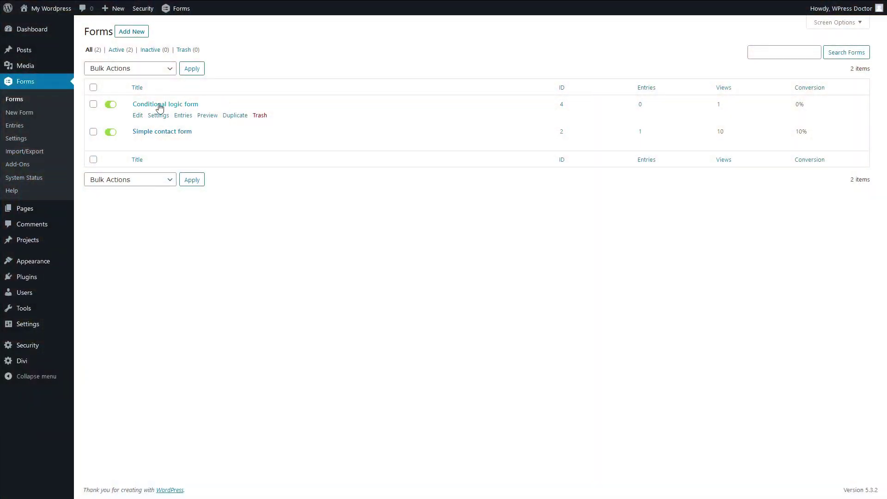
Duplicate the Conditional logic form and rename the copy 'Something special'.
click(235, 115)
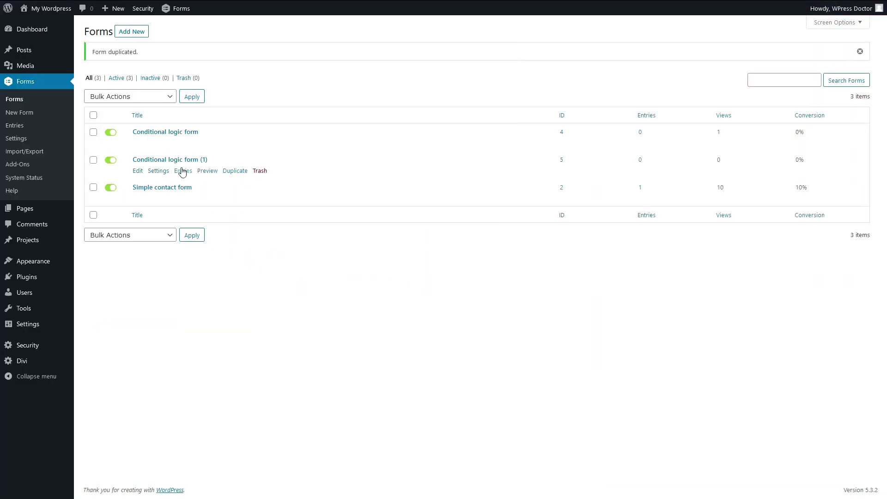
click(139, 172)
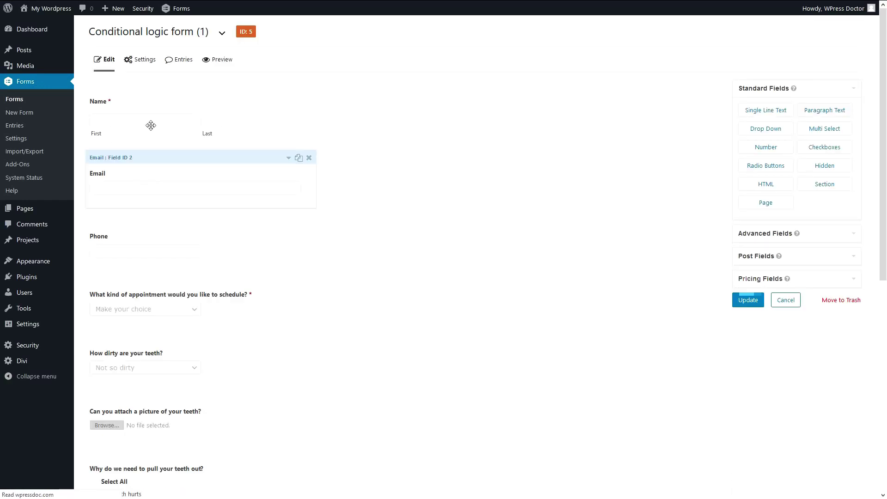
click(169, 35)
drag(167, 73, 84, 75)
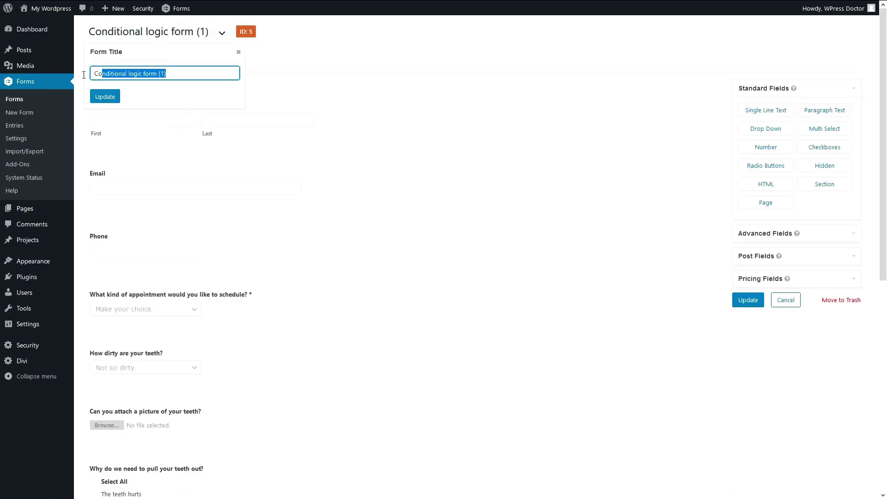
text(Something special)
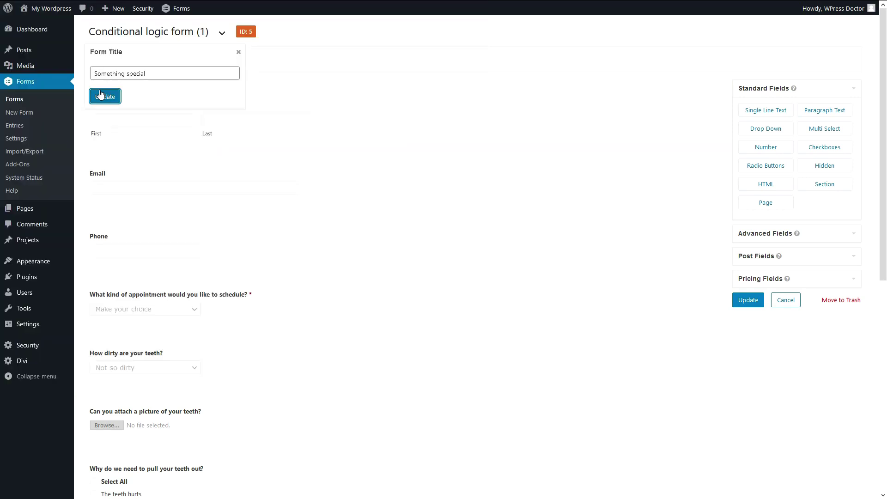
click(103, 96)
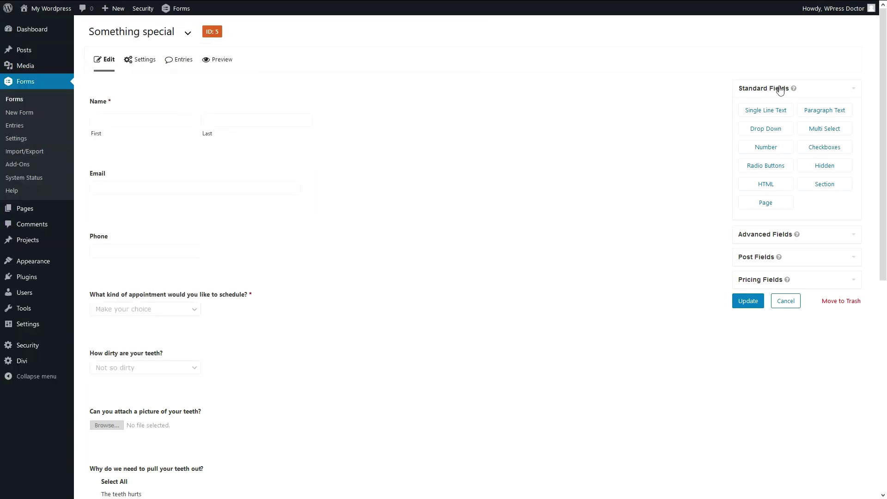
Add an Address field below Phone, with page breaks after it and below the HTML content.
click(748, 90)
click(625, 46)
drag(675, 333, 223, 114)
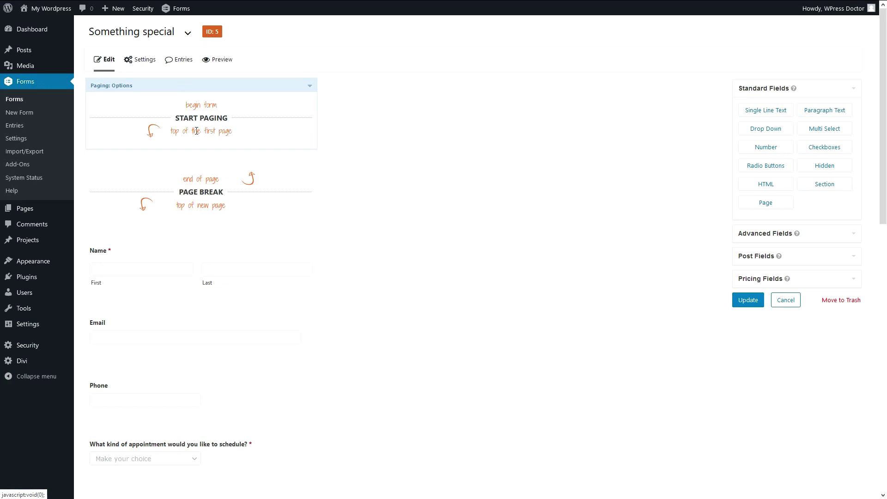
drag(197, 162, 198, 365)
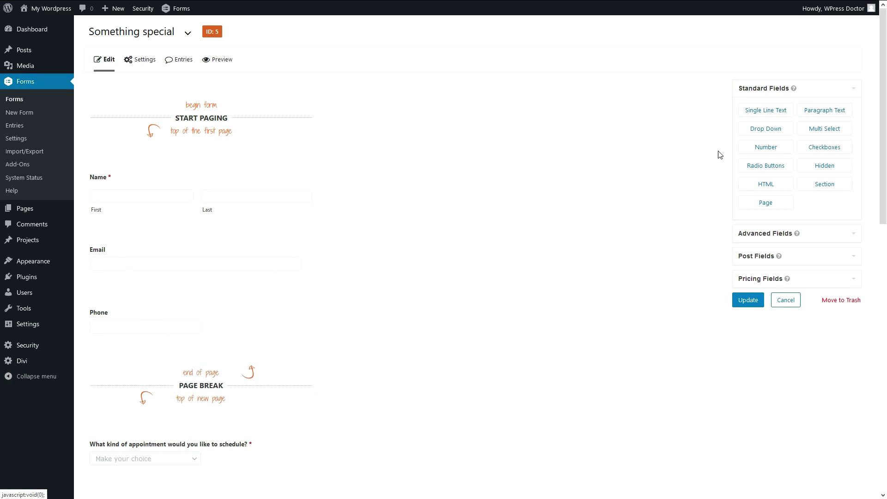
click(762, 236)
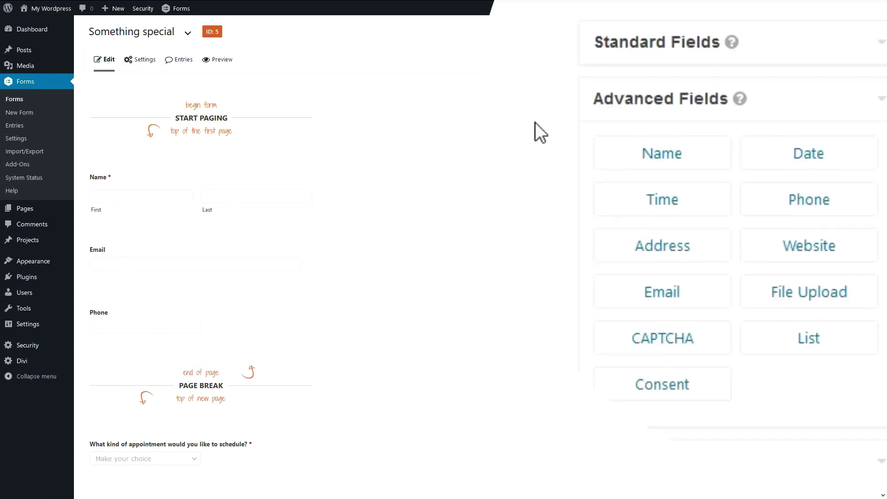
drag(767, 170, 156, 356)
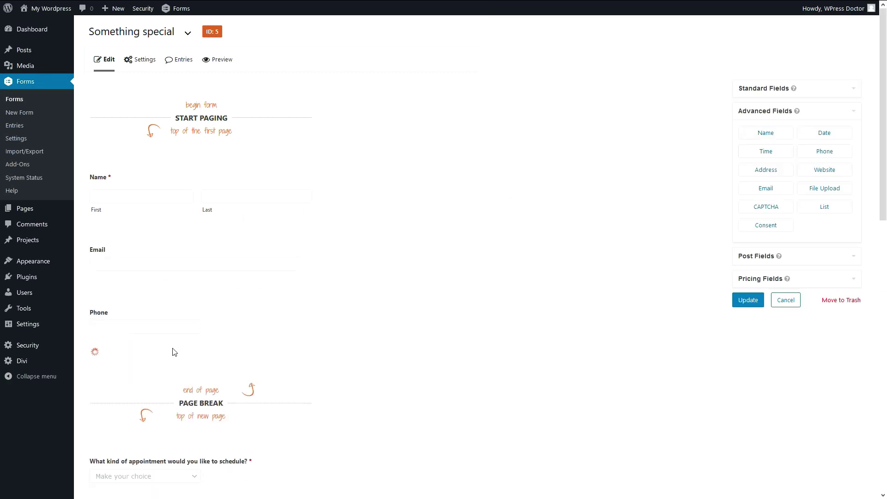
scroll(402, 258, down, 5)
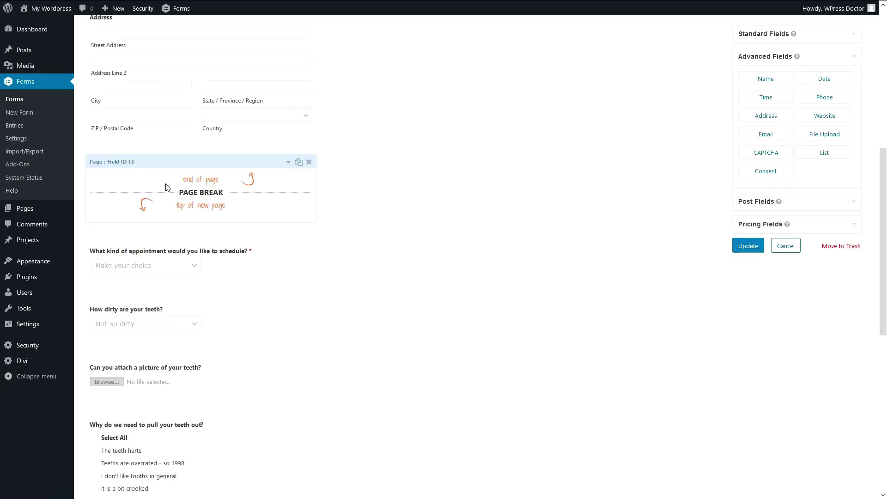
click(292, 157)
drag(188, 231, 185, 319)
scroll(186, 303, down, 3)
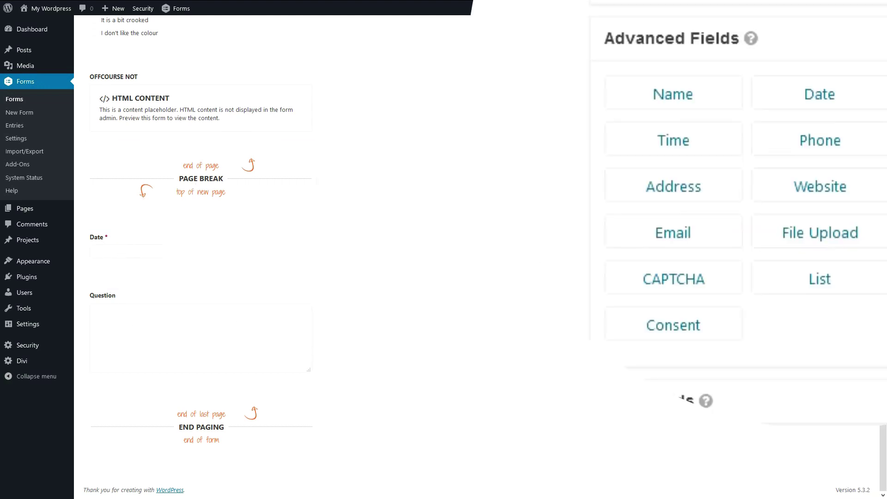
Add a Consent field after the page break with the pasted dummy-form agreement description.
drag(670, 337, 148, 230)
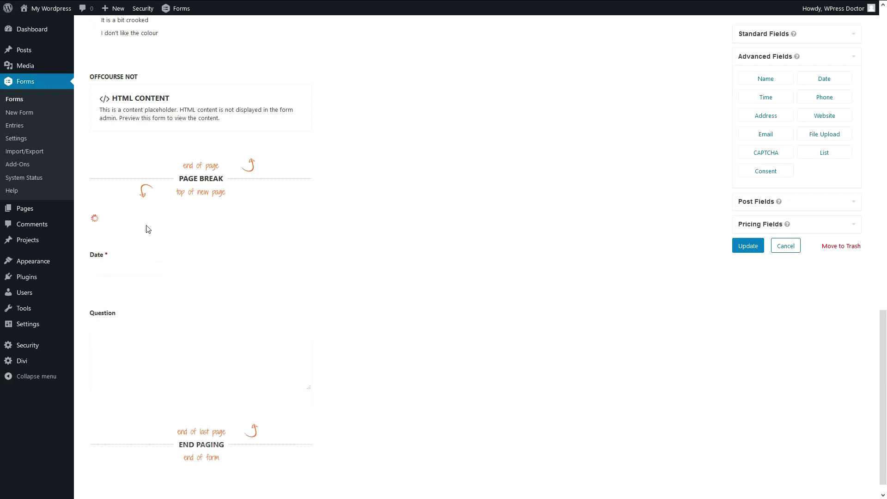
click(112, 222)
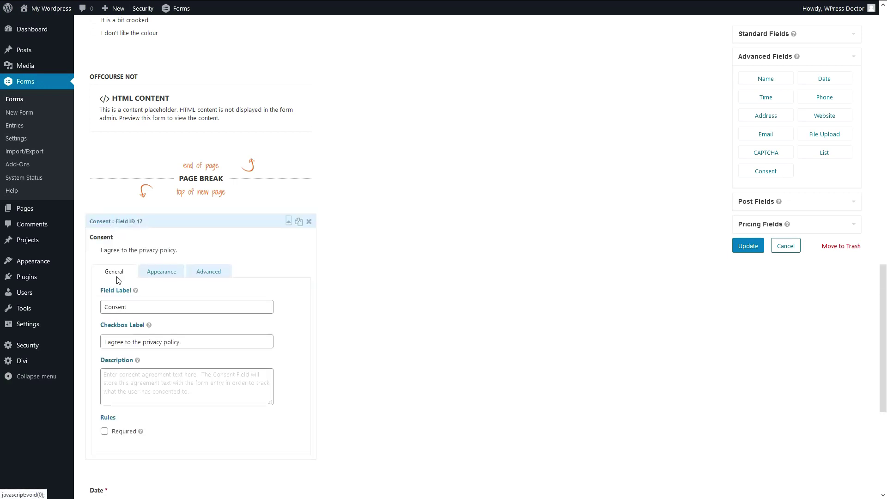
click(136, 382)
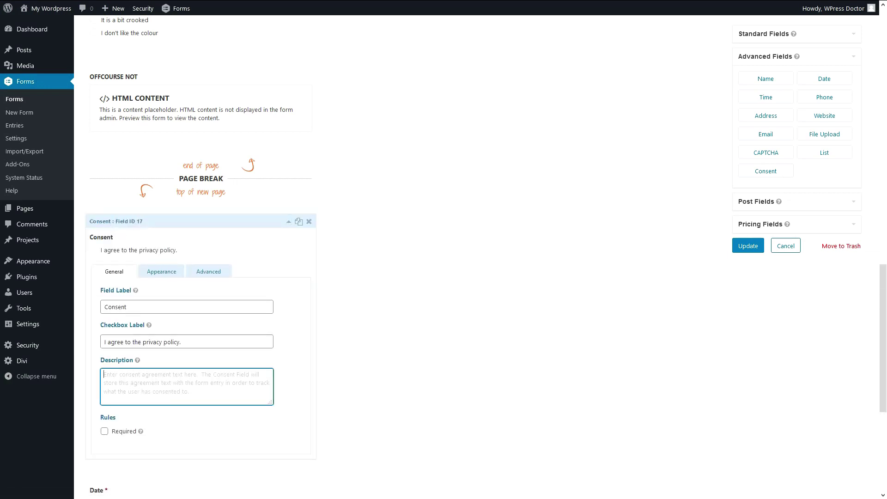
scroll(201, 278, down, 2)
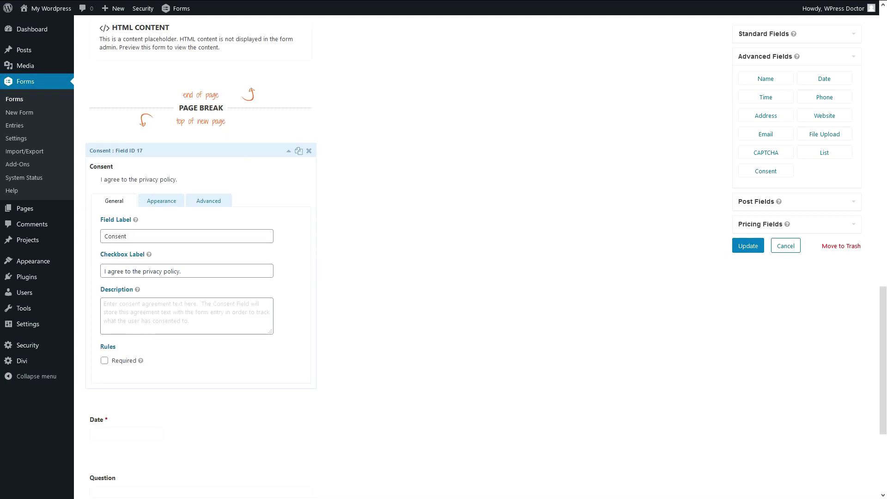
click(214, 320)
text(I consent with the fact that this form is just a dummy form BUT will be held against me in court of law and other legal activites.)
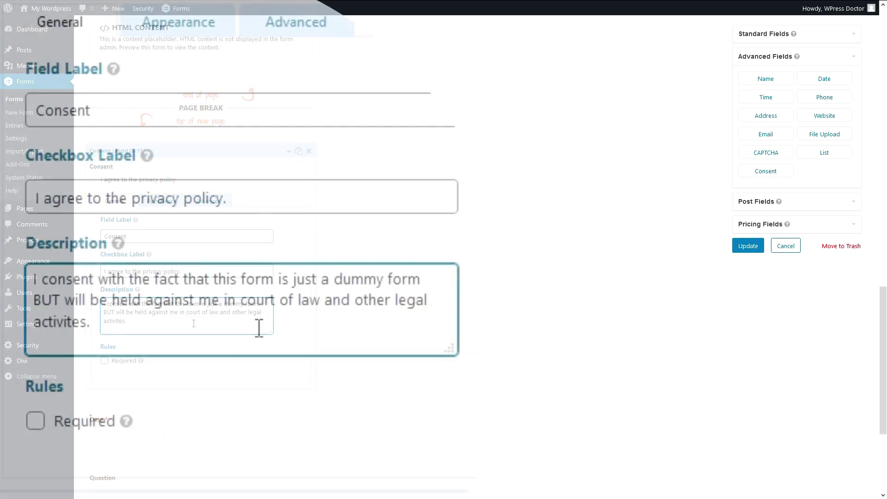
drag(193, 324, 116, 305)
click(193, 329)
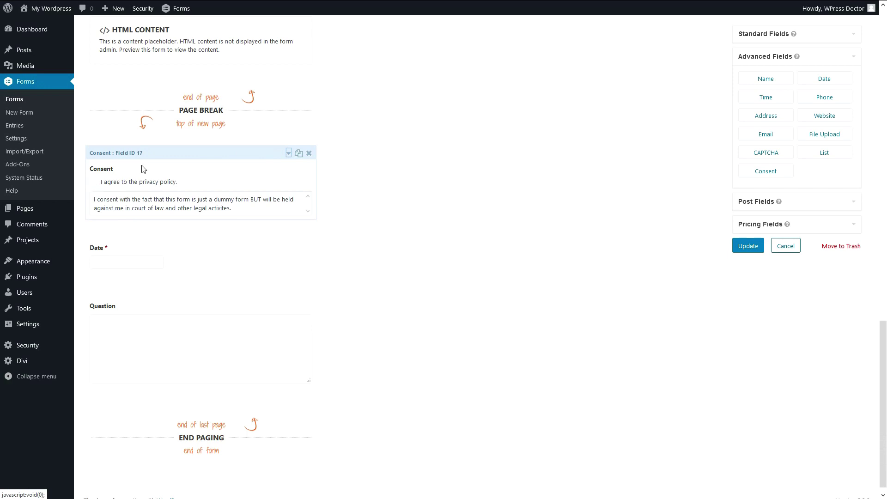
Make the Consent field required and collapse its settings.
click(119, 181)
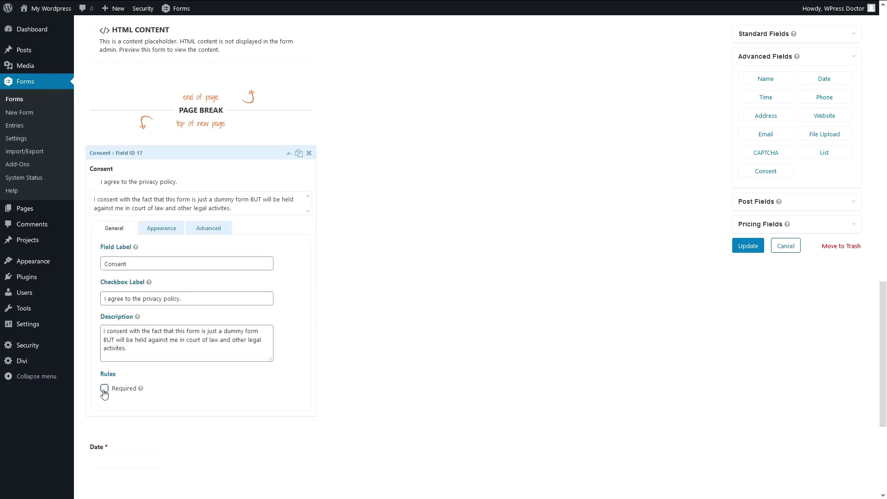
click(194, 154)
click(236, 312)
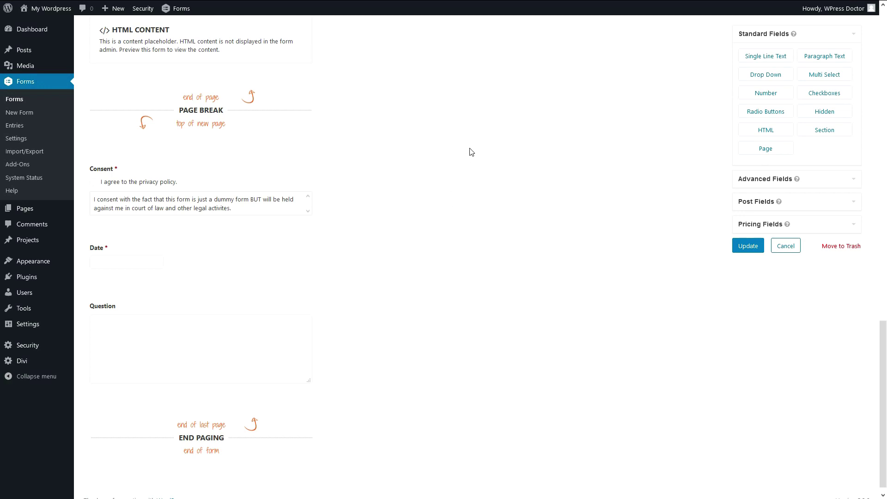
click(758, 184)
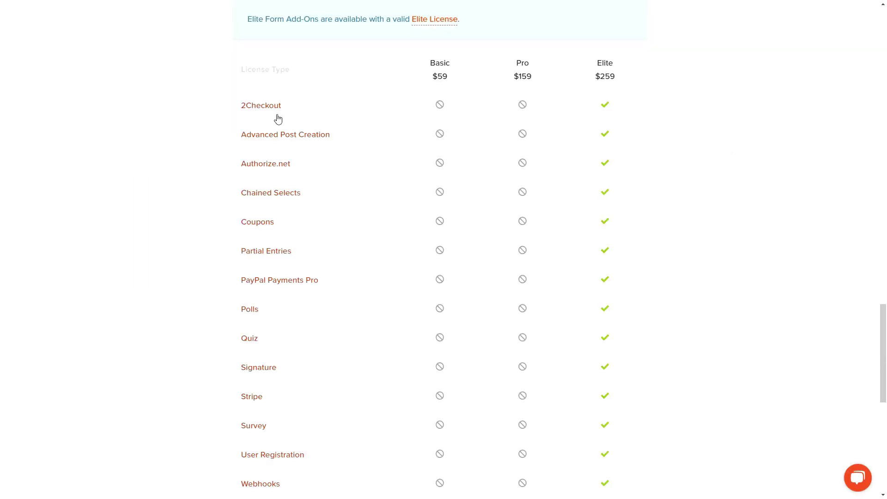
Find the Elite-only Signature add-on in the Gravity Forms pricing table and view its product page.
drag(342, 139, 239, 143)
drag(303, 168, 228, 173)
click(337, 200)
drag(283, 376, 233, 370)
mouse_move(279, 434)
mouse_down()
mouse_move(249, 425)
mouse_move(199, 437)
mouse_up()
click(286, 428)
scroll(292, 383, down, 3)
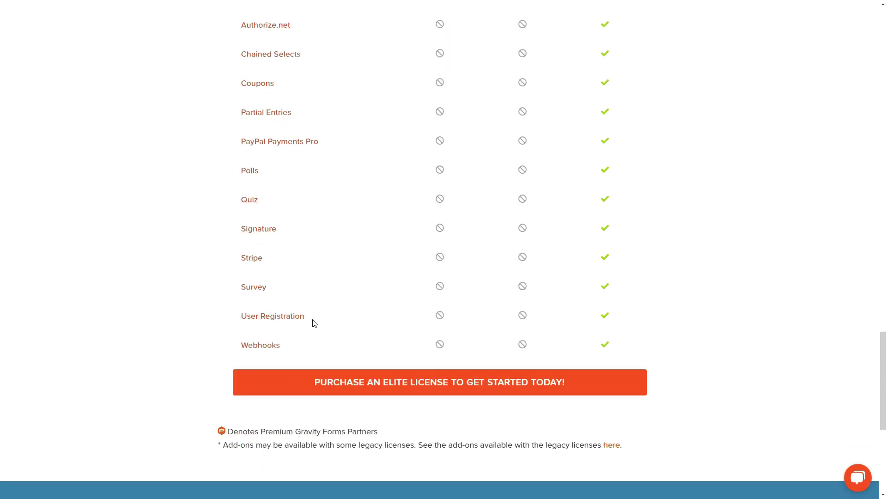
click(259, 232)
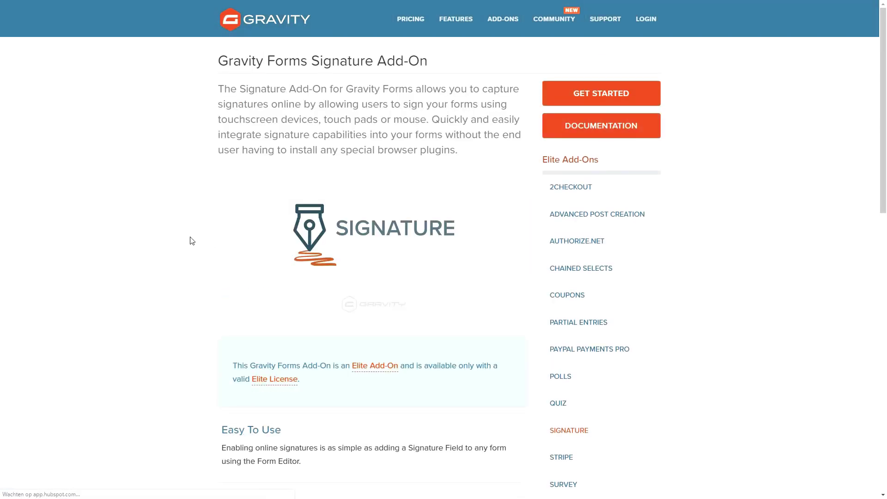
scroll(198, 277, down, 10)
scroll(203, 295, up, 10)
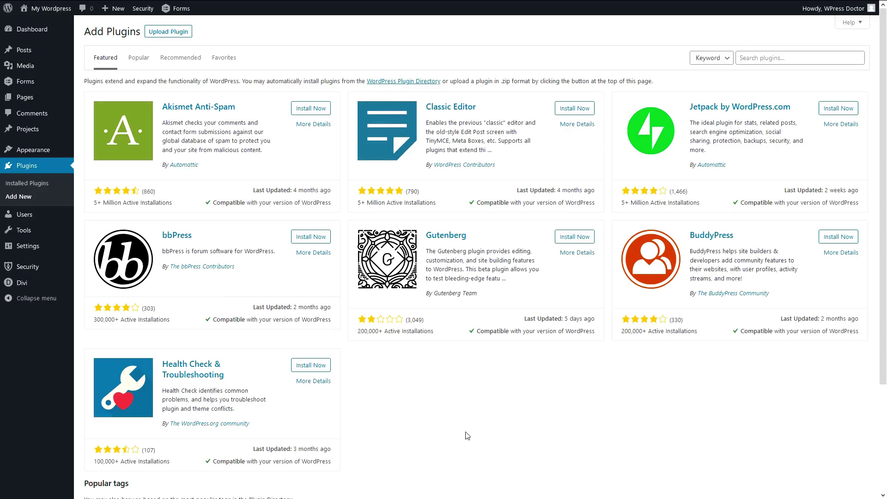
Upload and activate the Gravity Forms Signature Add-On 3.8.3, then return to the form editor.
click(189, 33)
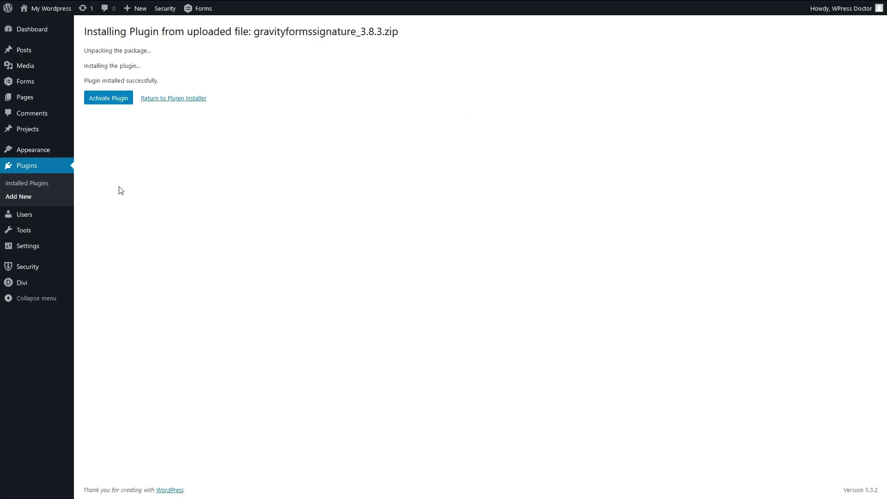
click(112, 99)
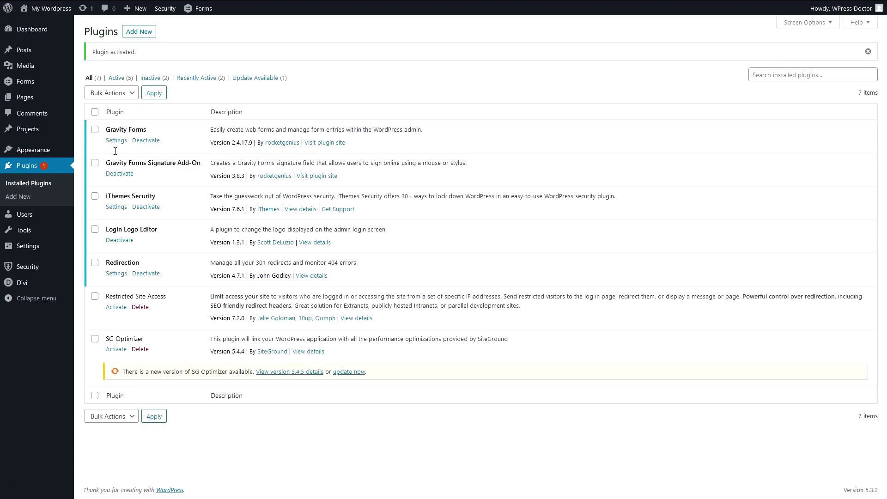
drag(108, 162, 196, 166)
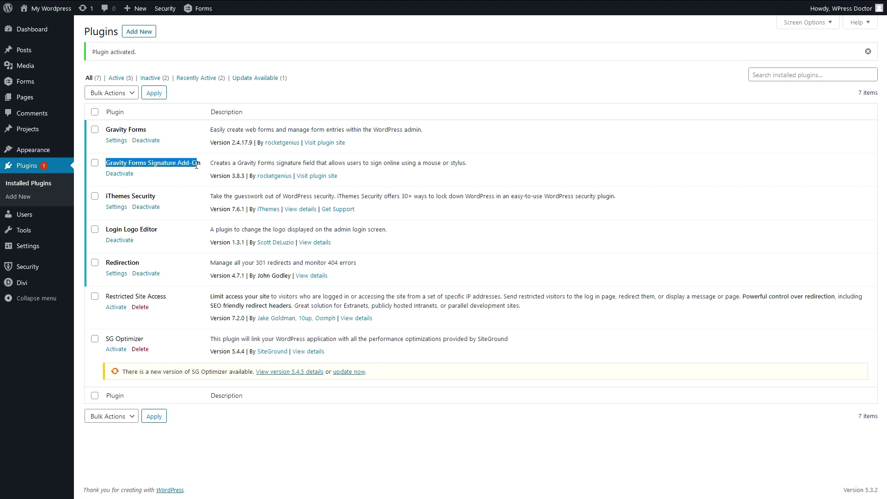
click(187, 166)
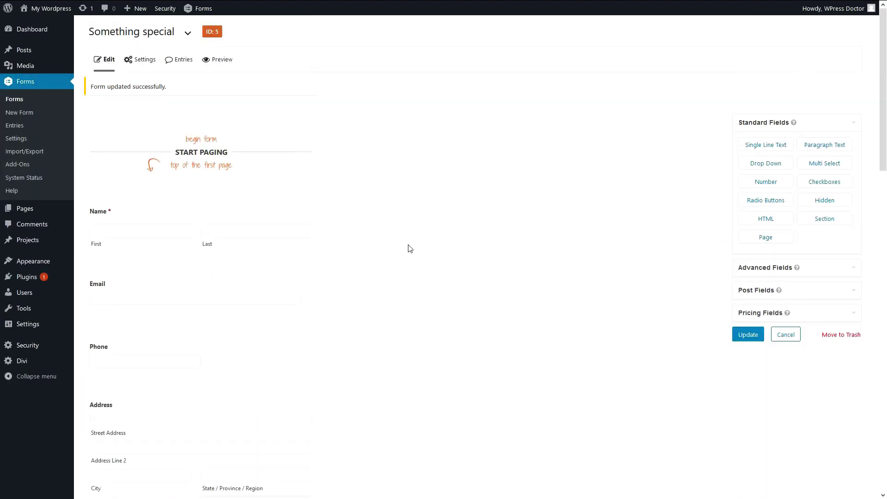
Add a Signature field labelled 'Please sign this form' below the Consent field.
click(751, 268)
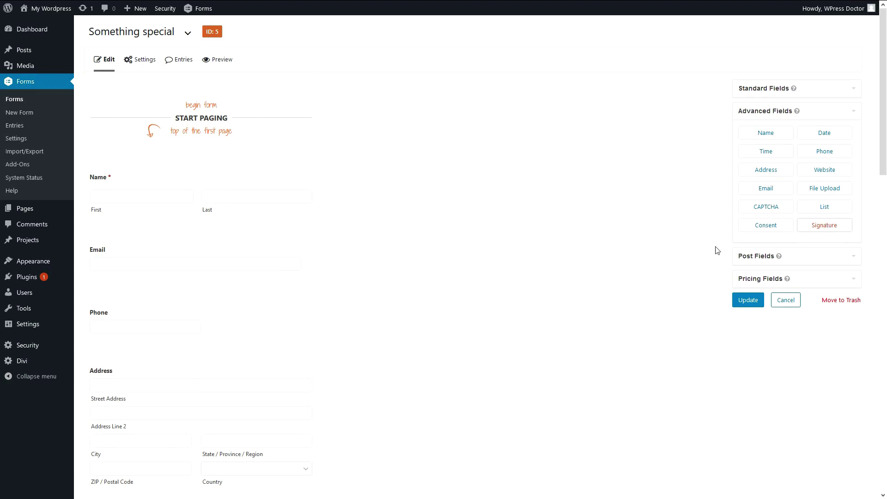
scroll(564, 269, down, 8)
scroll(565, 271, down, 10)
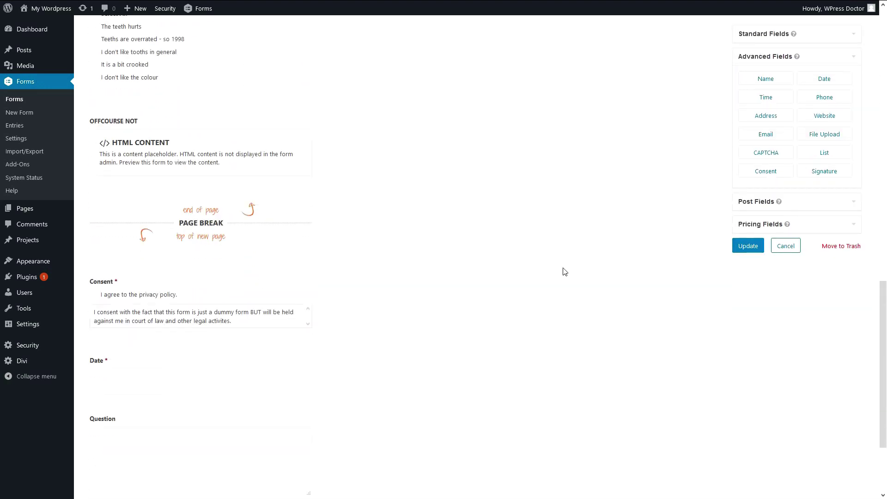
mouse_move(820, 174)
mouse_down()
mouse_move(174, 279)
mouse_move(133, 278)
mouse_up()
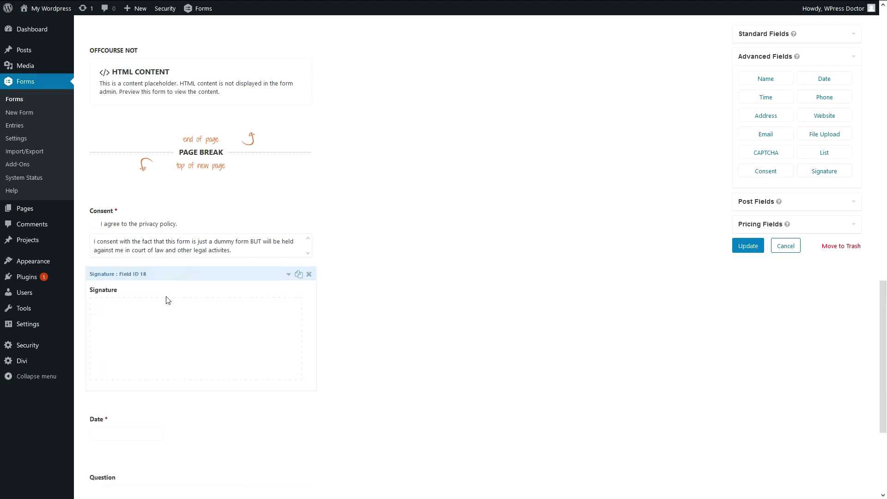
click(288, 274)
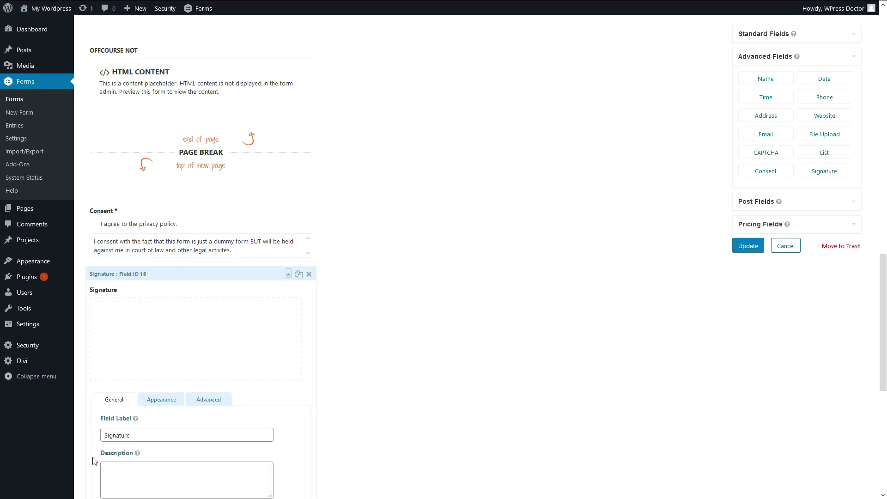
double_click(115, 437)
text(Please sign this form)
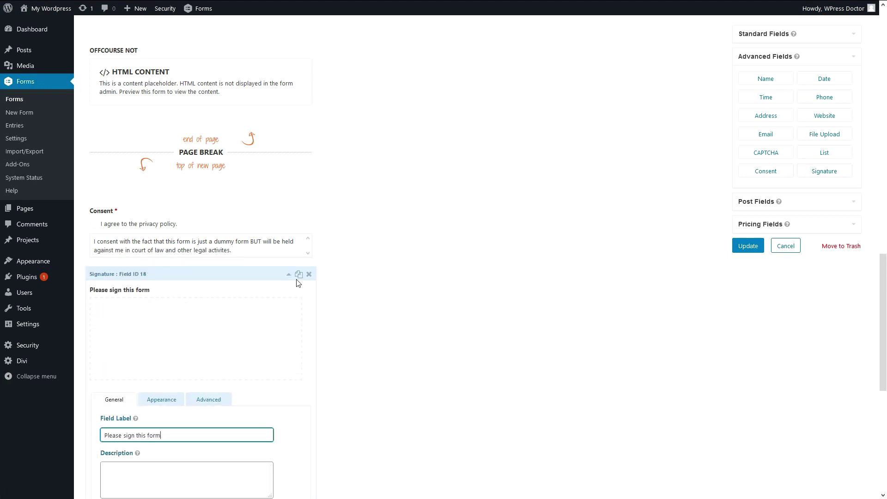
click(289, 275)
Edit the Question field's label and update the form.
scroll(233, 296, down, 2)
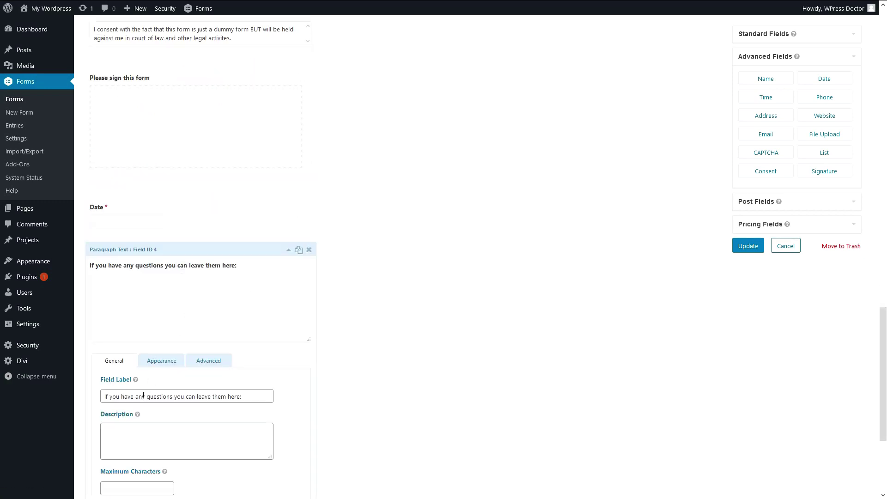
double_click(140, 396)
key(ctrl+a)
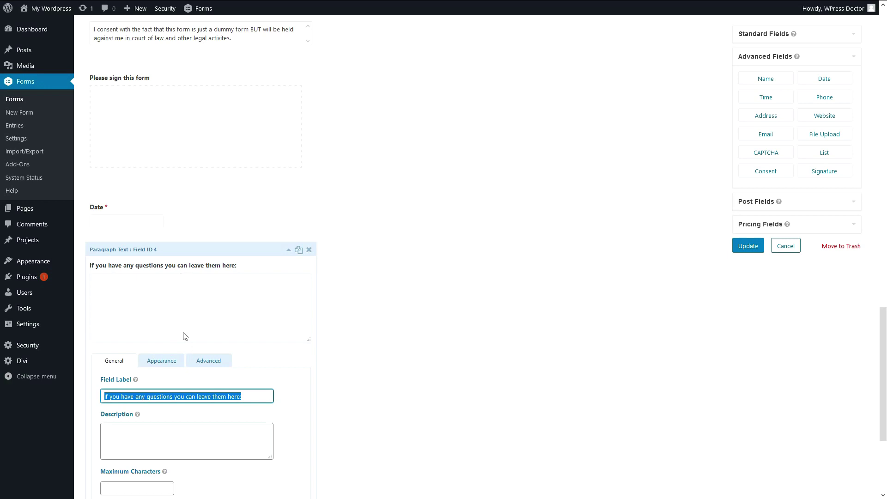
key(Right)
click(289, 250)
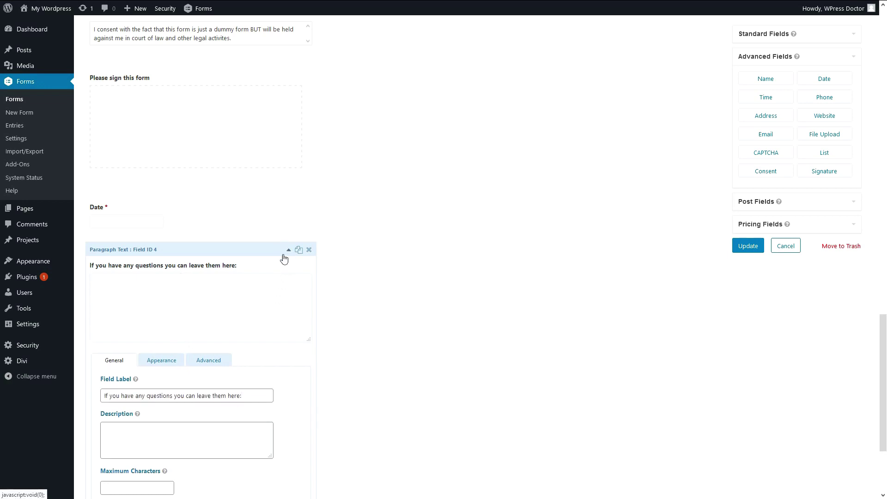
click(748, 246)
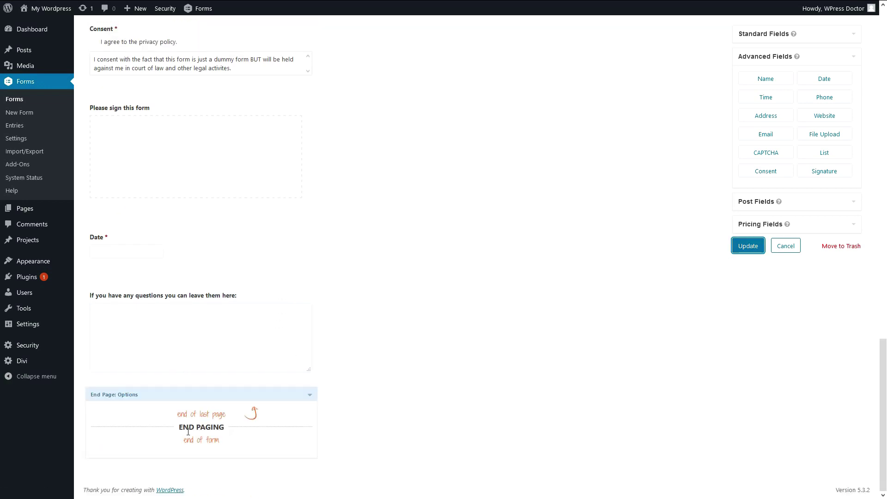
scroll(313, 307, down, 2)
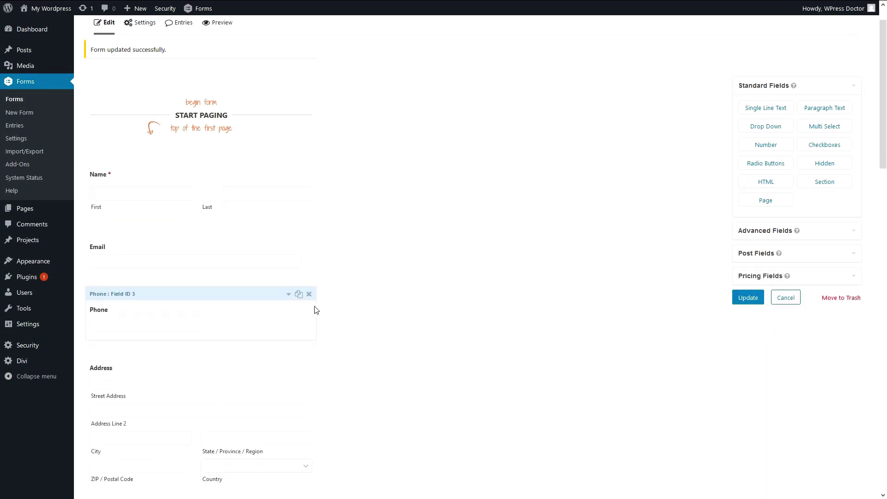
Keep the paging progress indicator as a Blue progress bar.
drag(886, 158, 886, 475)
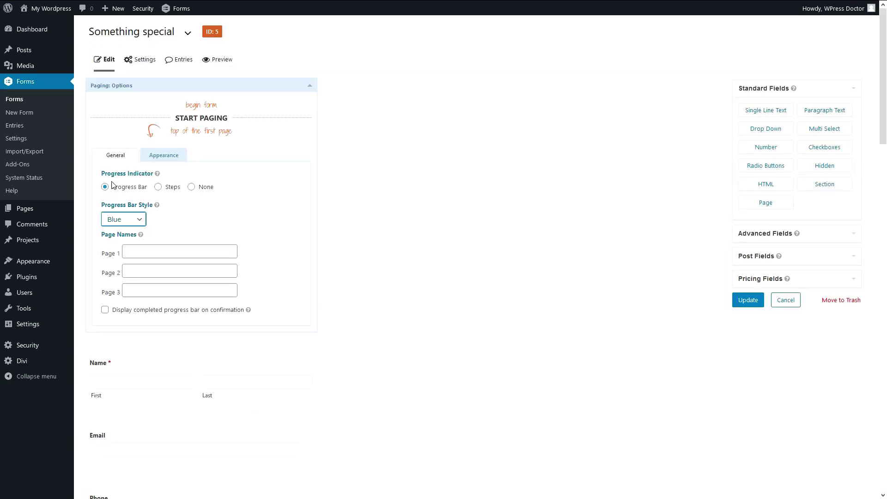
click(163, 187)
click(191, 187)
click(125, 186)
click(121, 220)
click(117, 294)
click(139, 219)
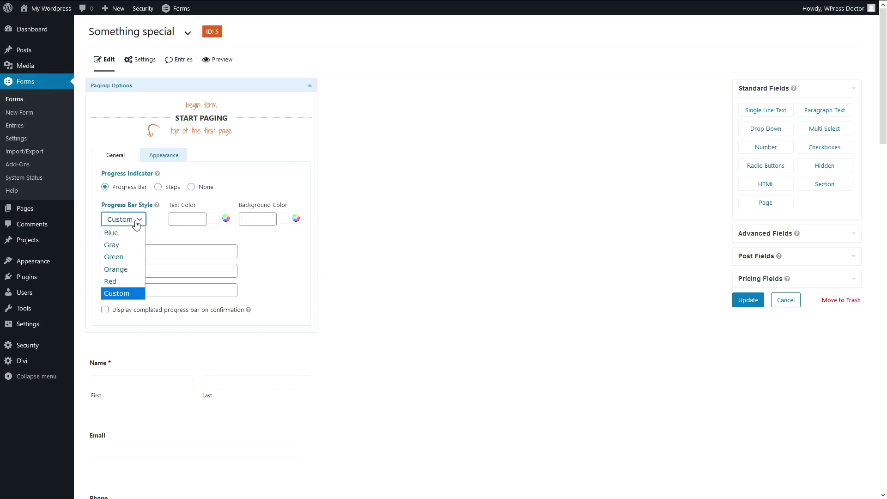
click(134, 231)
Name pages 'Personal info' and 'Appointment type', show a completed bar reading 'Completed', and update.
click(144, 249)
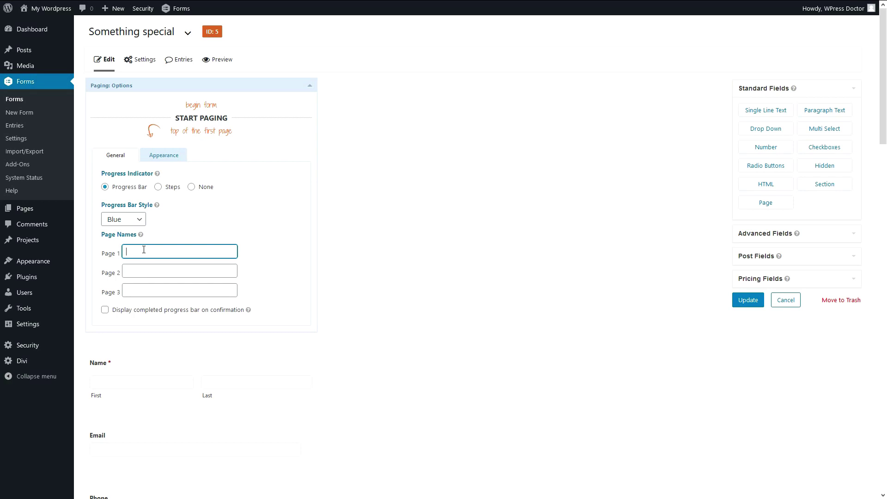
text(Personal ino)
key(Tab)
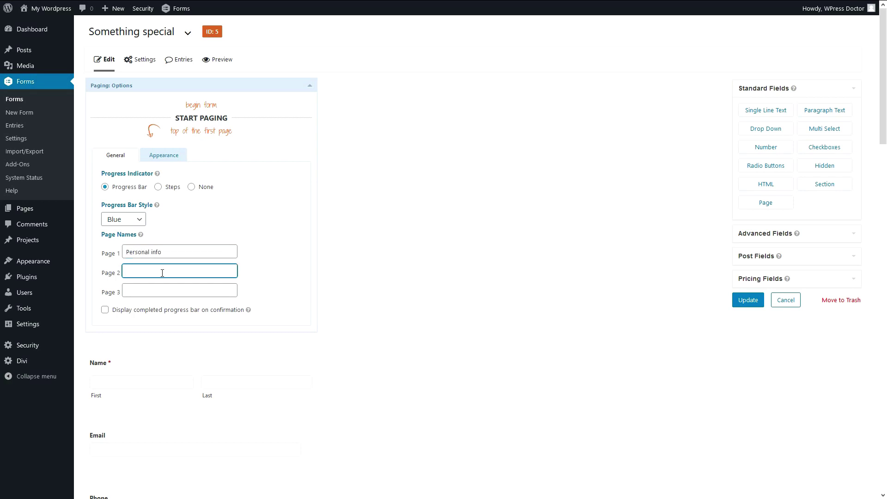
text(Appointment type)
key(Tab)
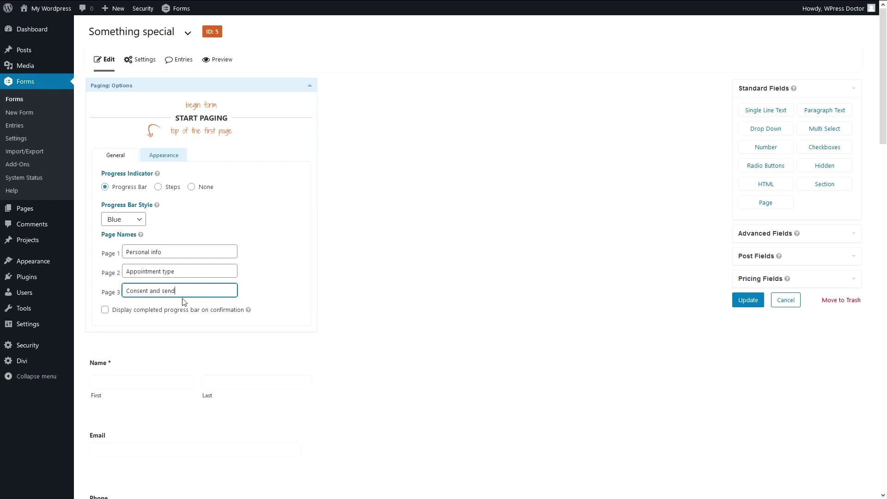
click(123, 310)
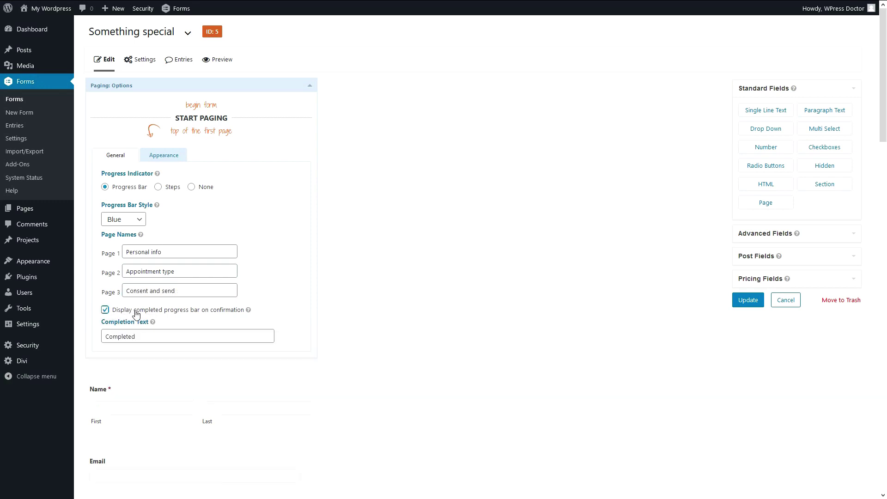
click(155, 337)
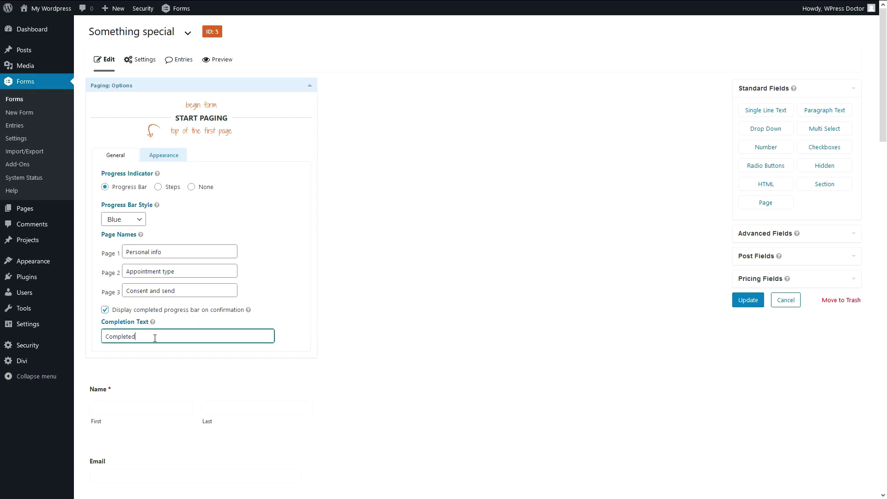
click(748, 300)
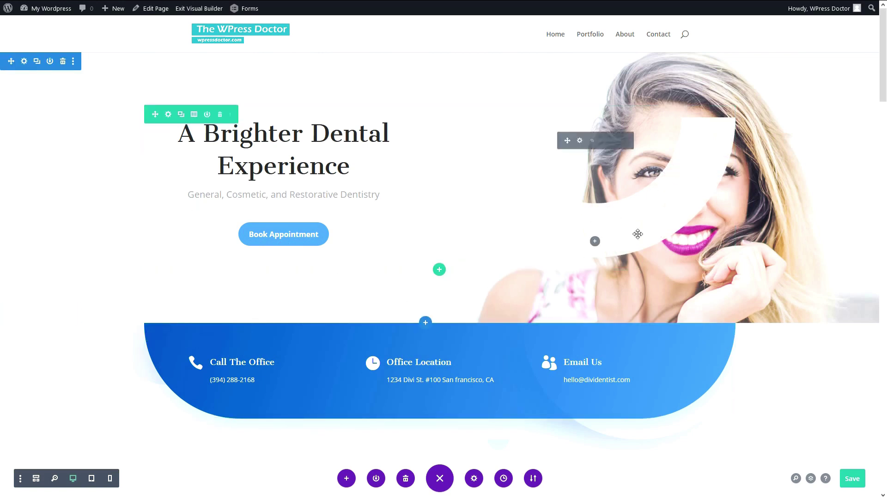
Add ajax="true" to the Text module's form 5 gravityform shortcode and save the module.
scroll(580, 234, down, 6)
scroll(632, 250, down, 3)
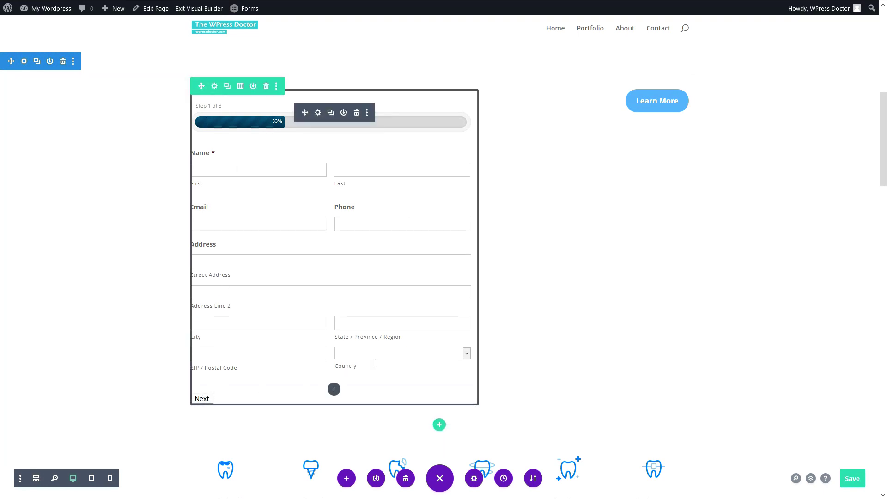
mouse_move(885, 165)
mouse_down()
mouse_move(885, 81)
mouse_move(885, 160)
mouse_up()
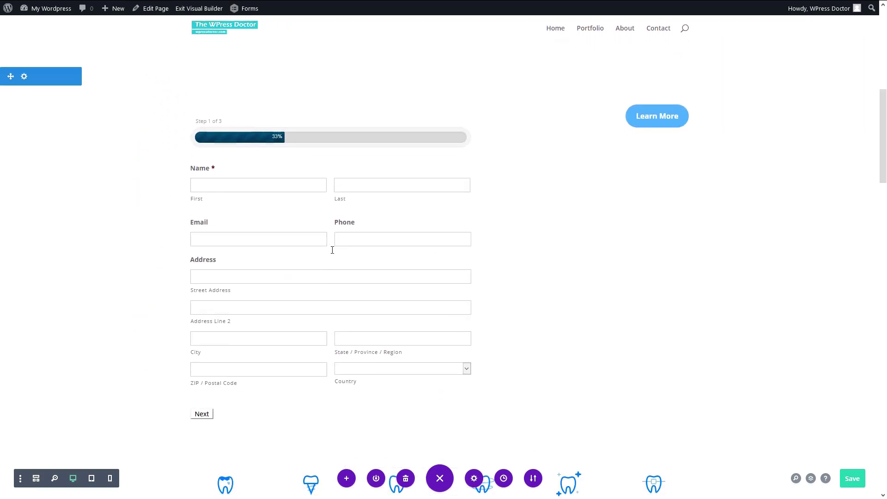
click(318, 128)
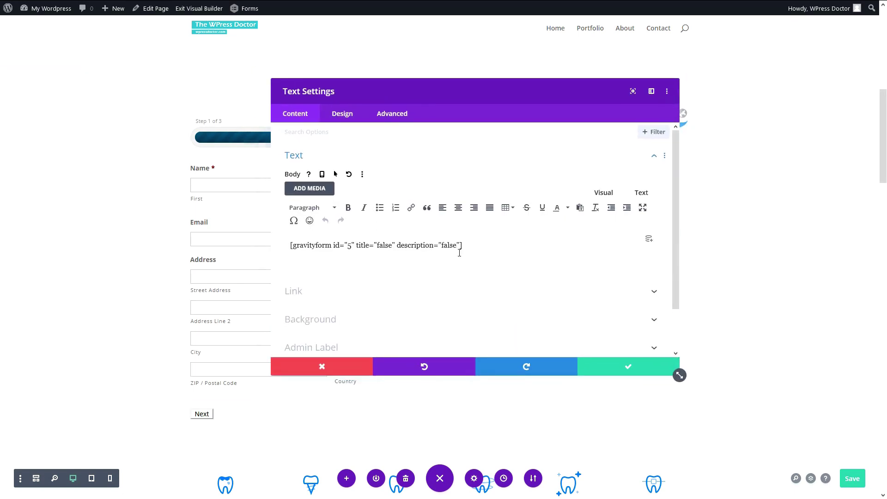
text(ajax="true")
drag(464, 245, 500, 245)
click(500, 245)
click(608, 367)
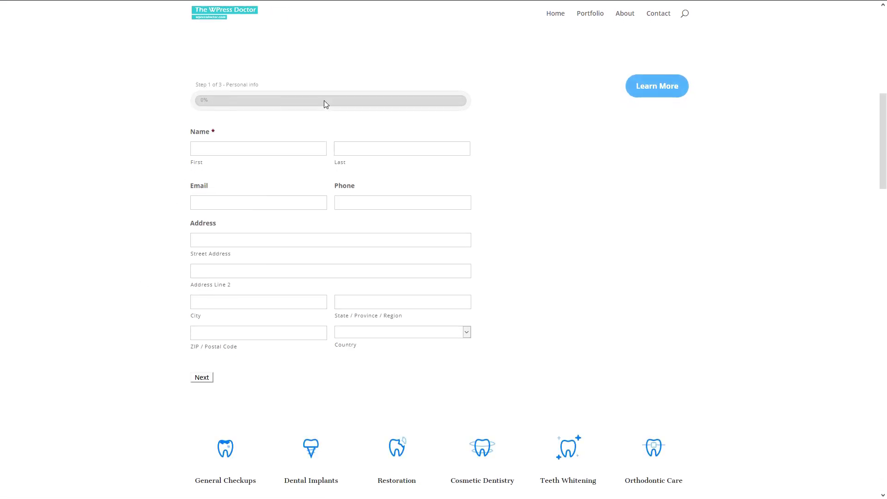
Fill in the personal details, pick Drill and fill my teeth, attach the teeth image, and advance to Consent and send.
click(223, 149)
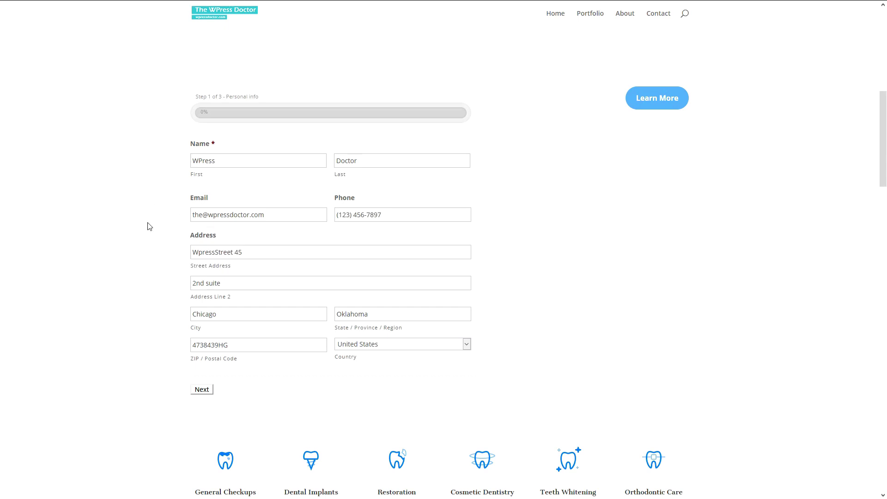
click(201, 393)
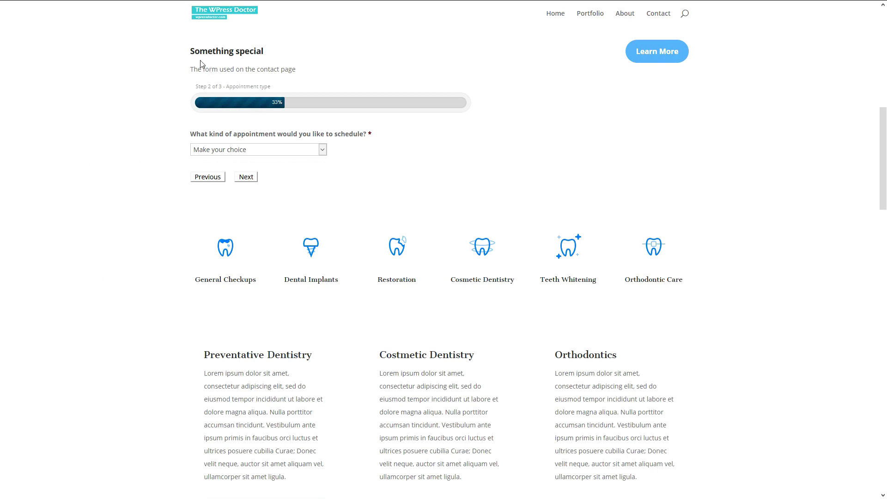
drag(230, 88, 270, 89)
click(269, 89)
click(227, 151)
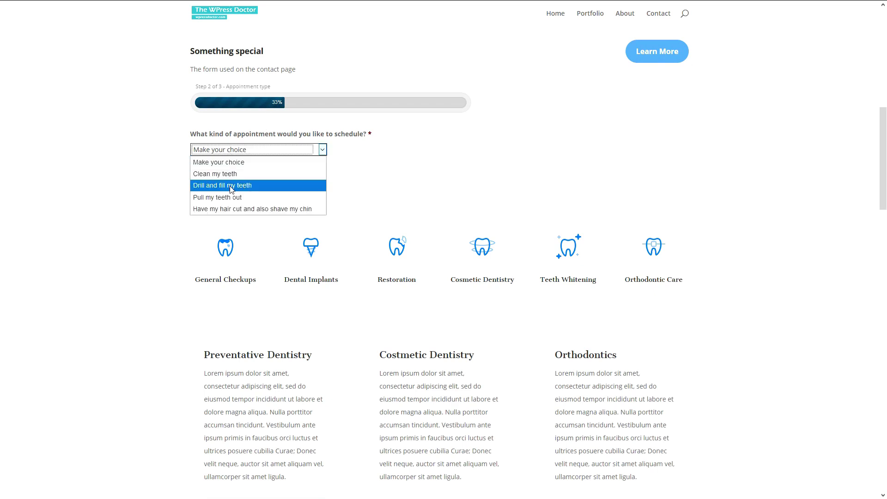
click(231, 198)
click(232, 154)
click(227, 187)
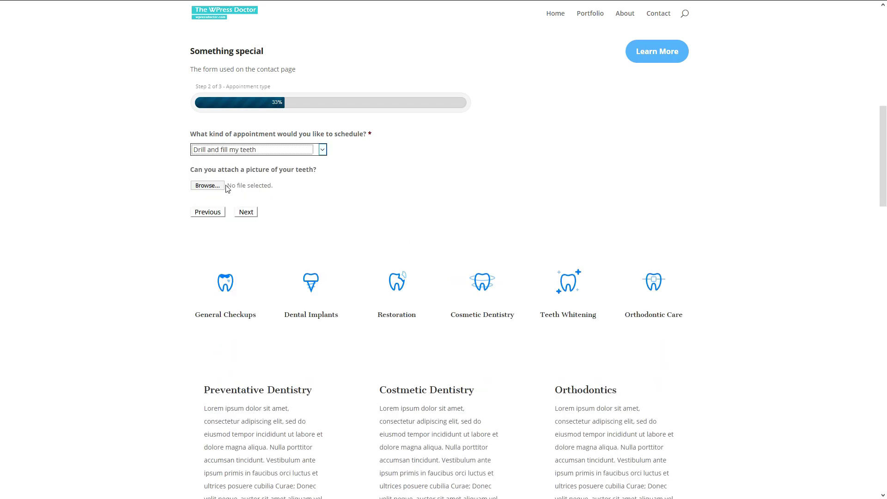
click(214, 186)
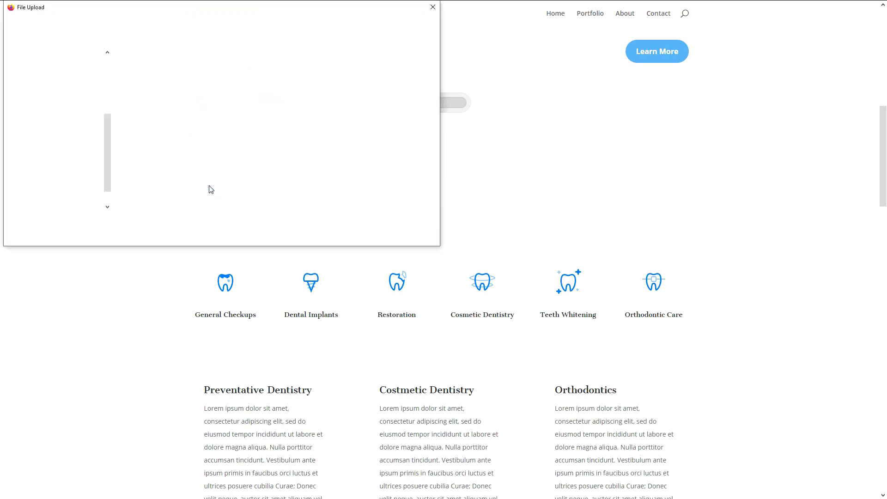
click(154, 78)
click(357, 236)
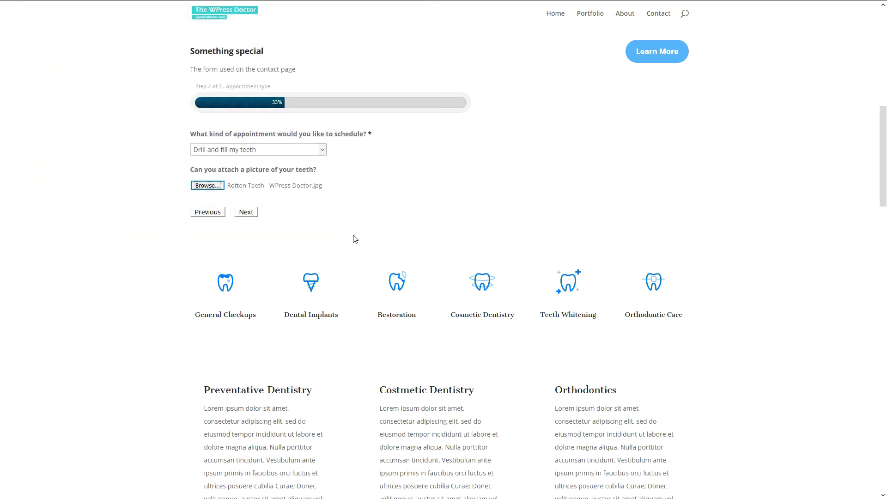
click(246, 214)
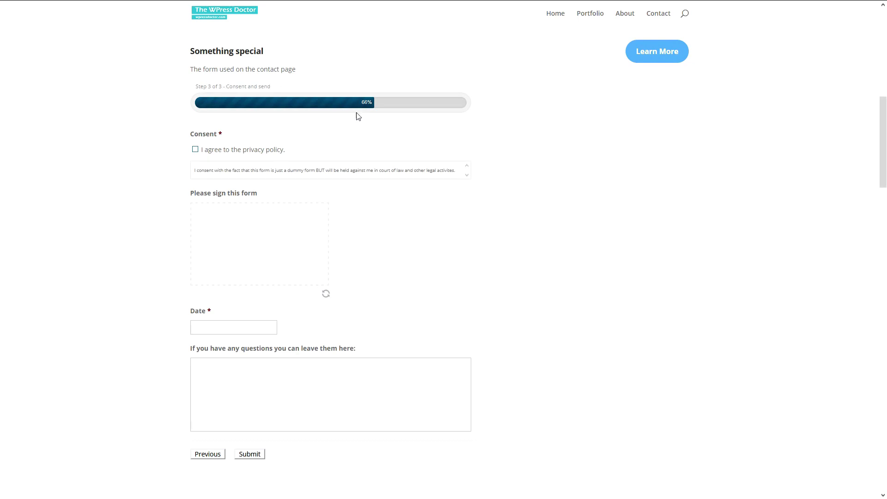
Agree to the privacy policy and draw a cartoon-face signature in the signature pad.
click(196, 150)
mouse_move(250, 234)
mouse_down()
mouse_move(234, 263)
mouse_move(253, 231)
mouse_move(226, 207)
mouse_move(221, 225)
mouse_move(252, 262)
mouse_move(274, 245)
mouse_move(223, 247)
mouse_up()
drag(270, 245, 230, 274)
drag(246, 265, 246, 274)
click(241, 246)
click(253, 245)
mouse_move(281, 280)
mouse_down()
mouse_move(290, 249)
mouse_move(316, 233)
mouse_move(296, 283)
mouse_up()
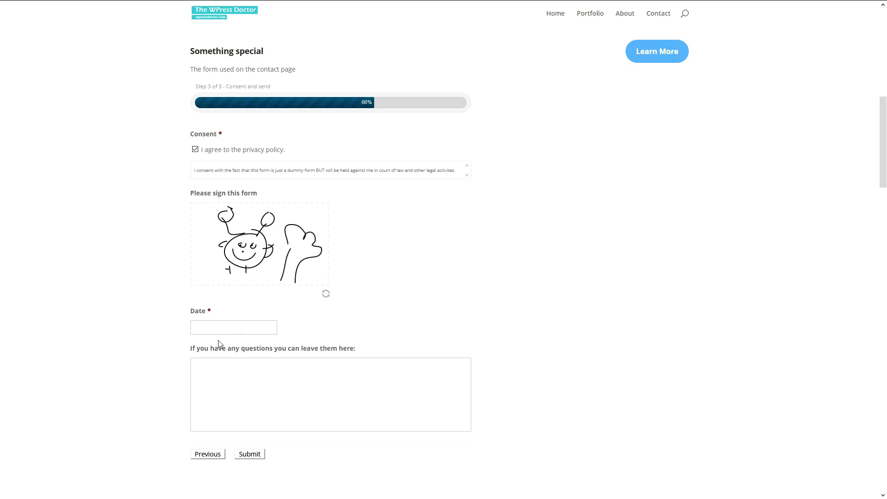
Date the form 03/19/2020, add an 'Awesome form!' thank-you comment, and submit it.
click(221, 328)
click(239, 416)
click(238, 390)
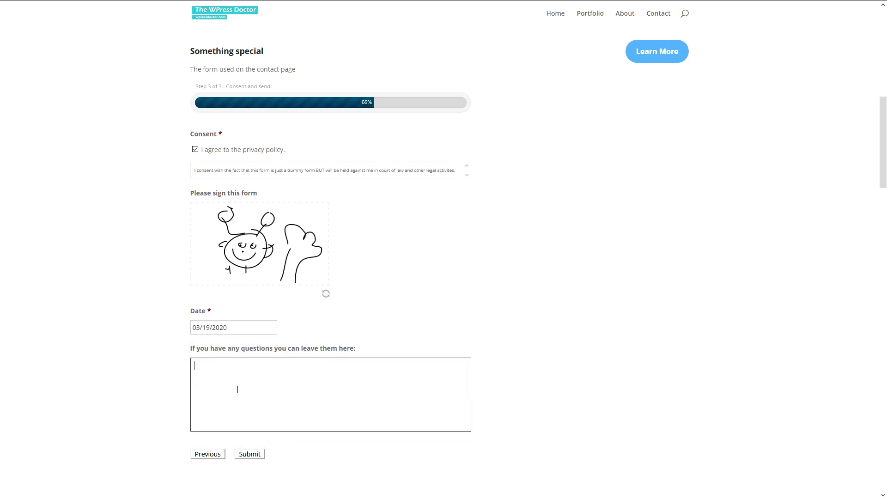
text(Awesome form! THan kyou for your toturial!)
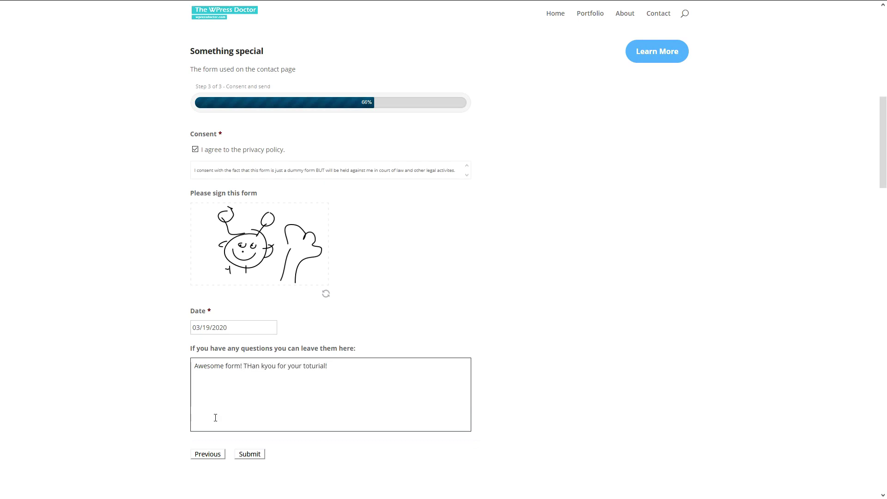
click(248, 454)
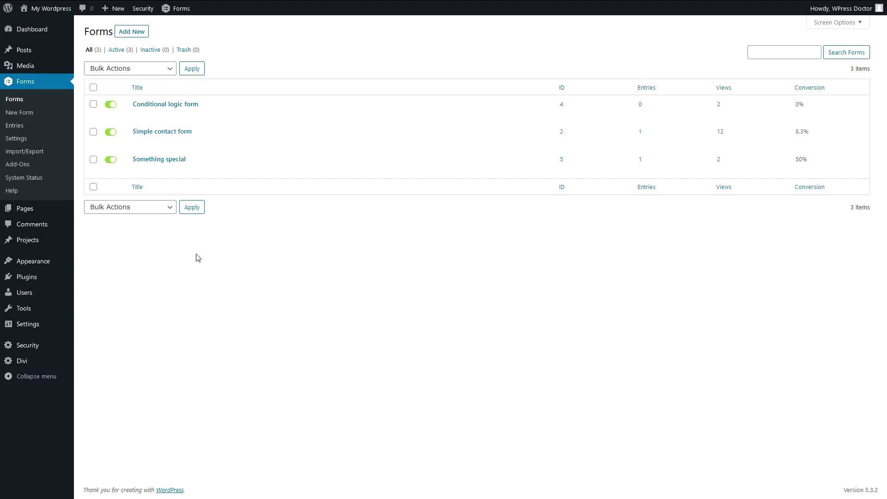
Browse the form entries and switch the view to the Simple contact form's entries.
click(18, 129)
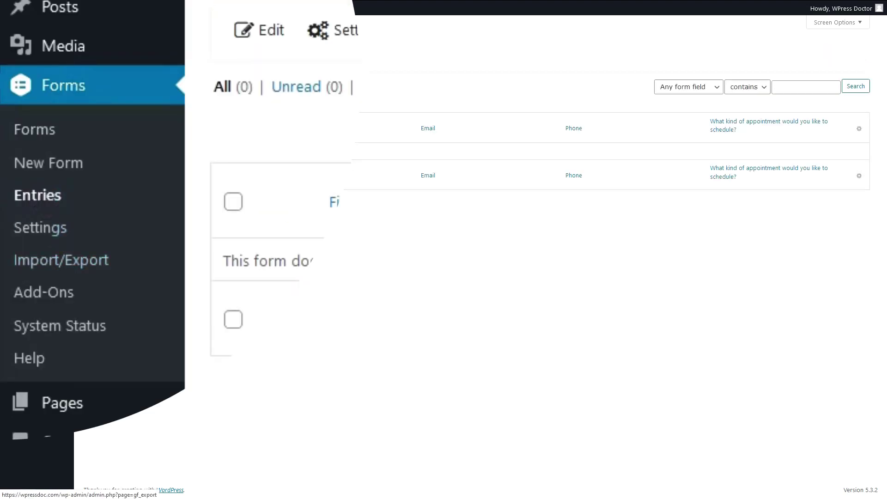
click(347, 53)
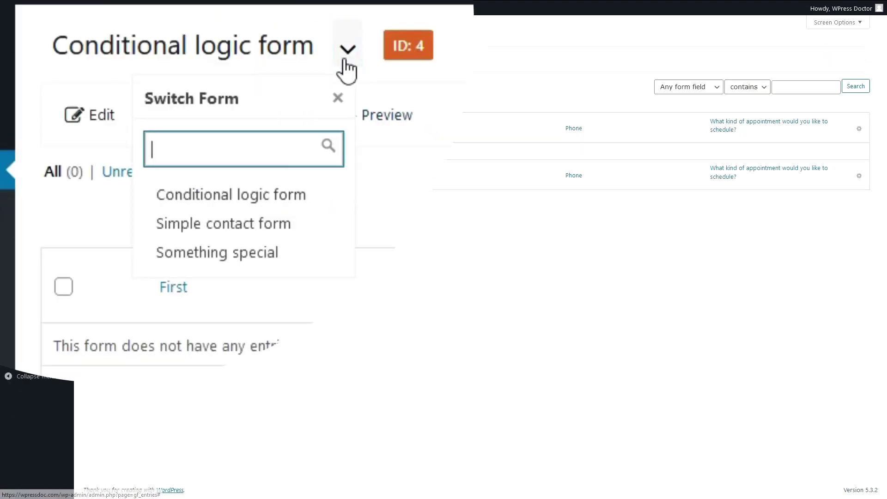
click(230, 225)
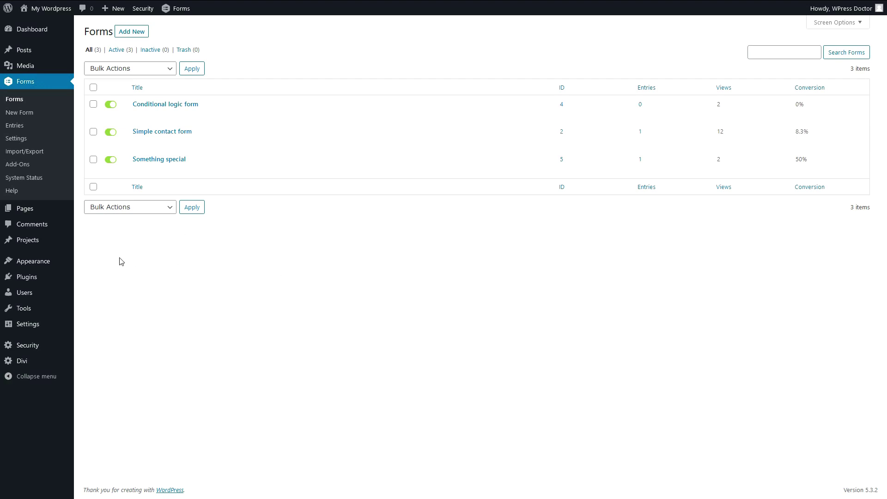
Search the plugin directory for 'gravity pdf' and install the Gravity PDF plugin.
mouse_move(35, 280)
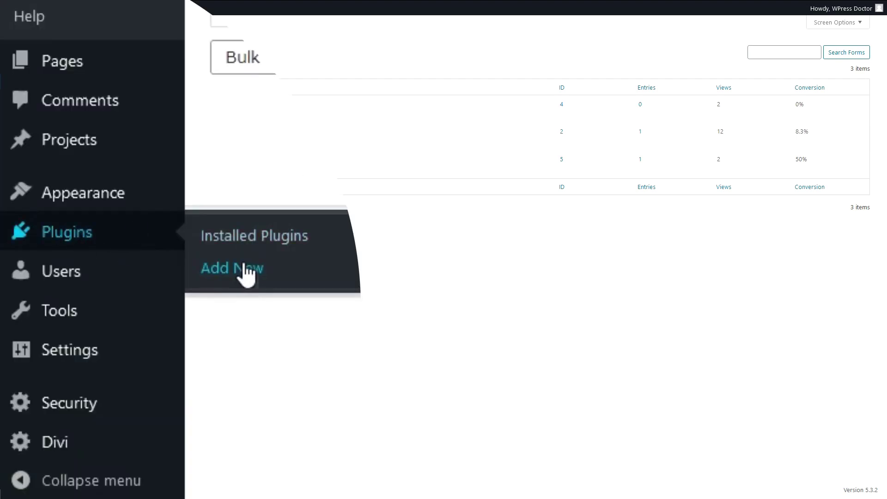
click(247, 273)
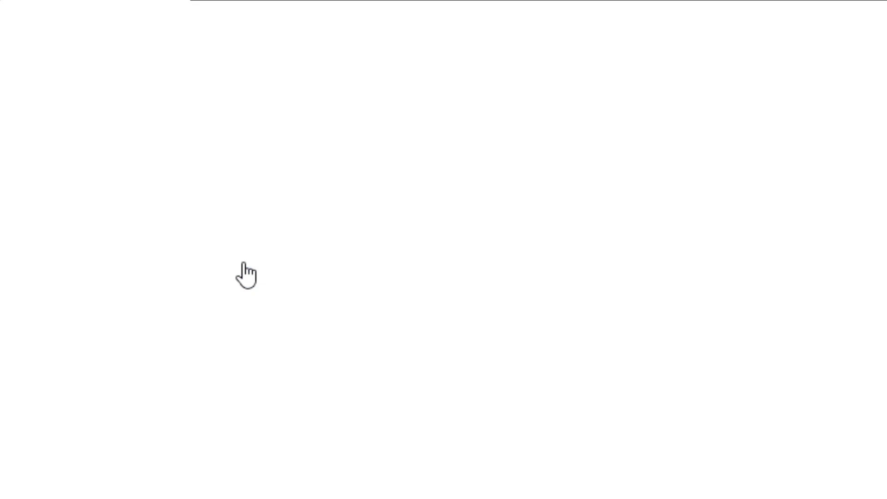
click(764, 57)
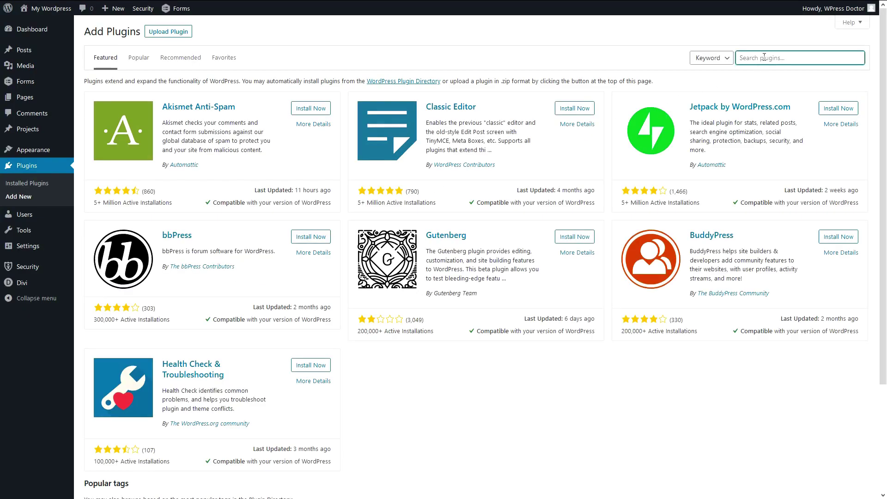
text(gravkth)
key(BackSpace)
key(BackSpace)
key(BackSpace)
key(BackSpace)
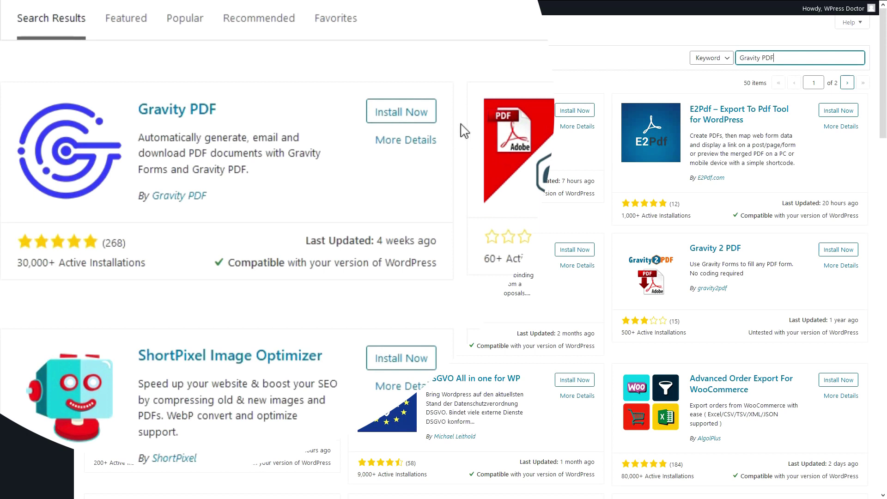
click(400, 113)
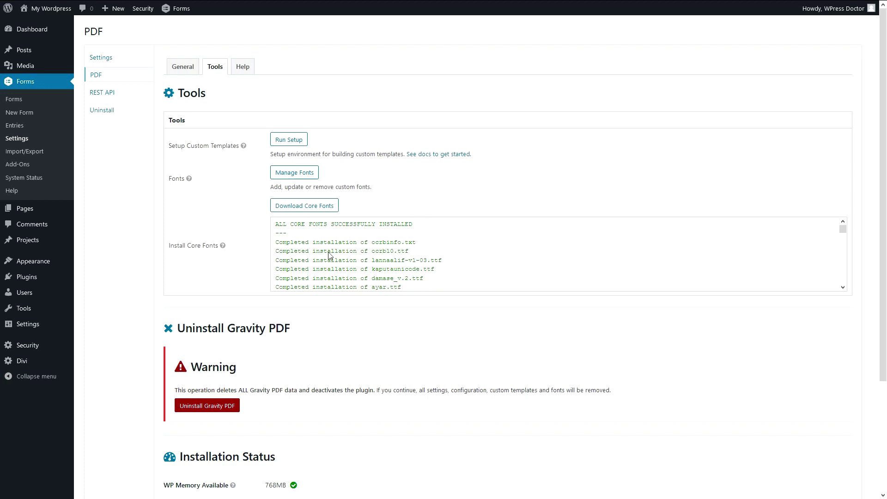
click(17, 100)
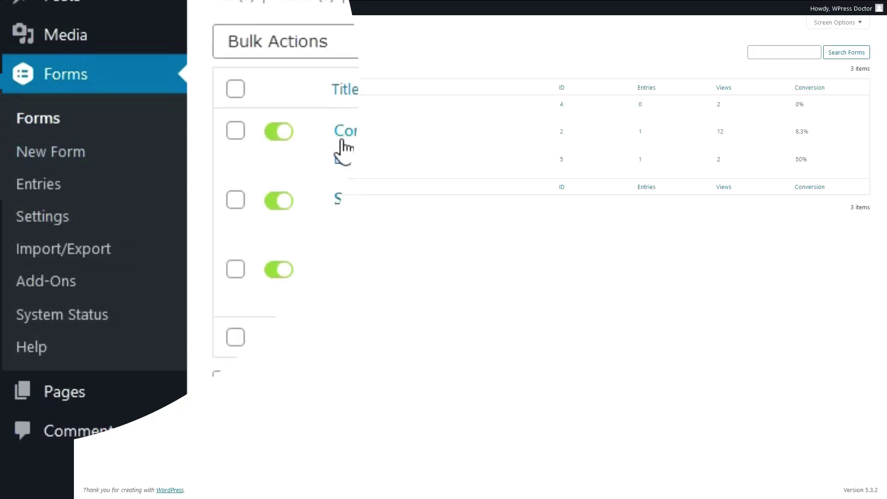
Open the Something special form's PDF settings and start a new PDF via 'create one'.
mouse_move(157, 287)
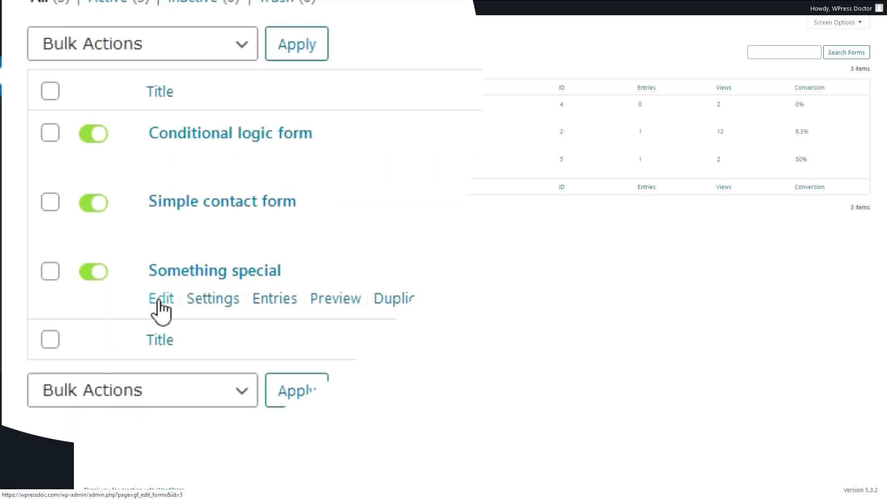
click(159, 302)
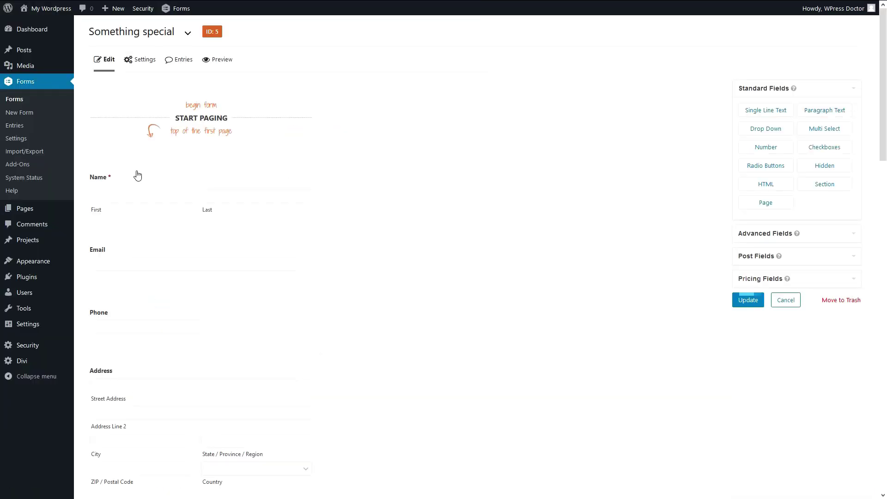
mouse_move(169, 74)
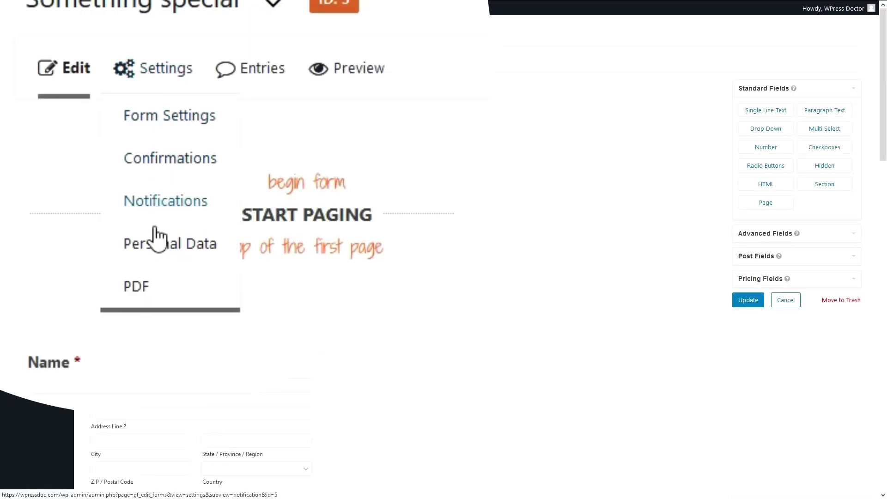
click(145, 298)
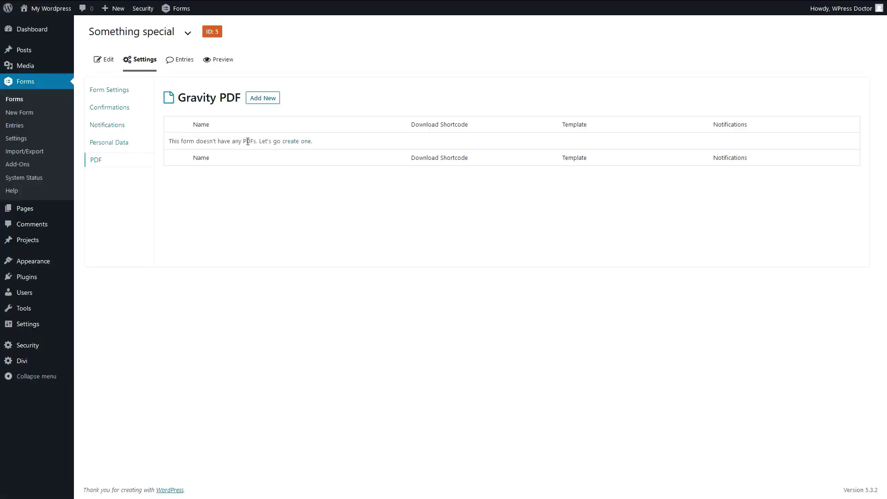
click(292, 142)
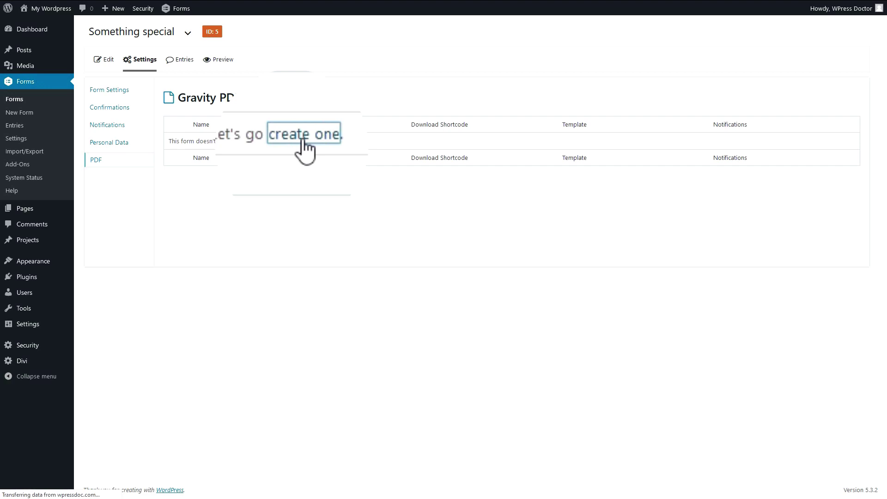
click(290, 166)
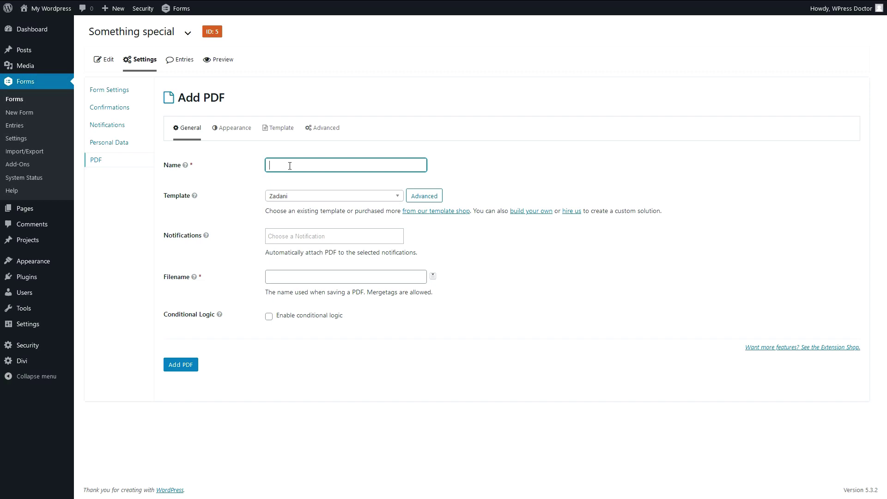
Name the PDF 'PDF Special form', keep the Zadani template, and attach it to both notifications.
text(PDF Special form)
click(295, 196)
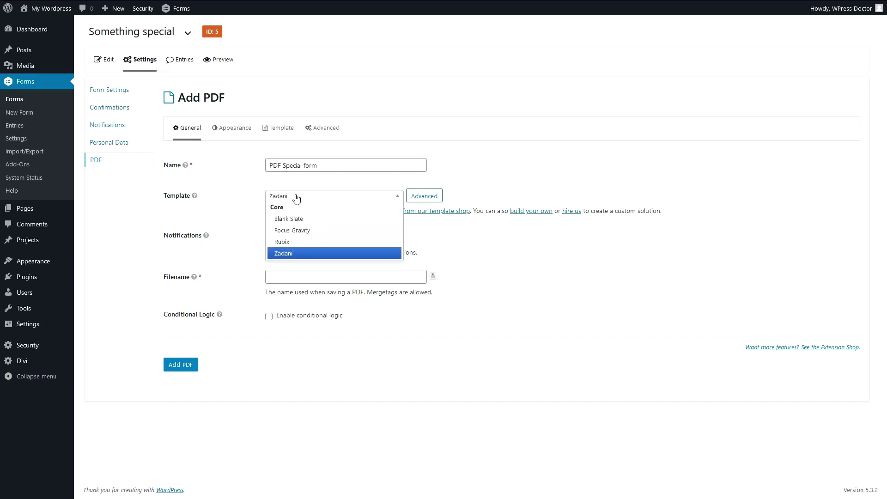
click(295, 254)
click(288, 199)
click(447, 221)
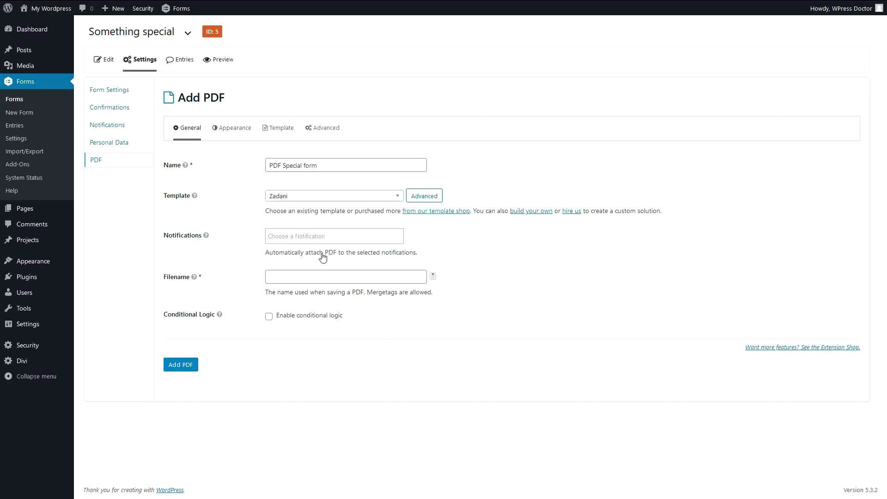
click(316, 238)
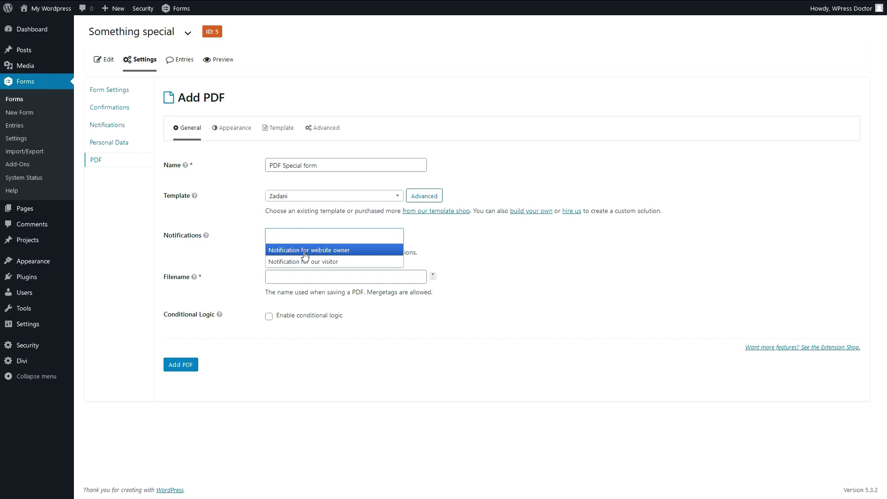
click(307, 255)
click(383, 239)
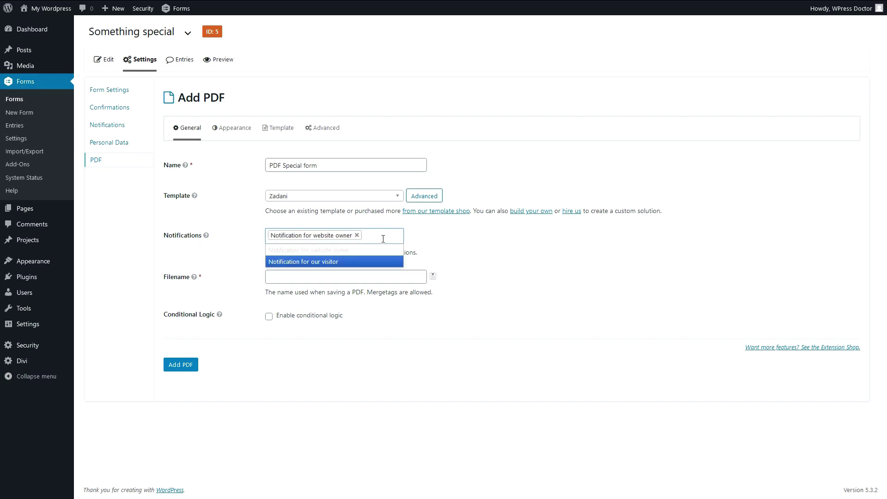
click(350, 263)
Set the filename to 'Appointment s' plus the Name (First) merge tag and save the PDF.
click(310, 288)
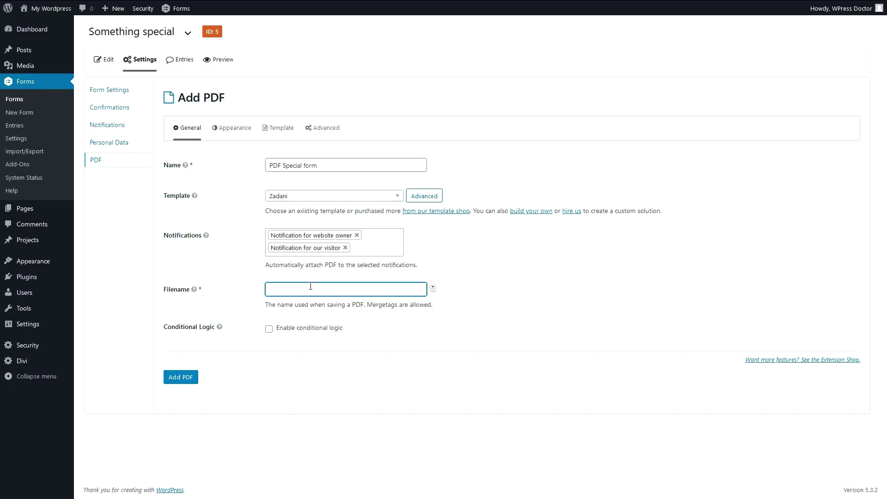
text(Appointment s)
click(433, 288)
click(438, 311)
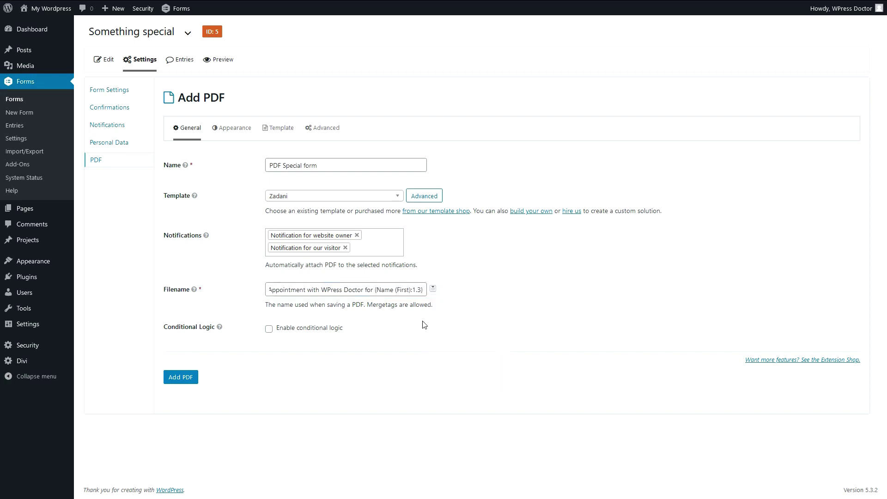
click(187, 378)
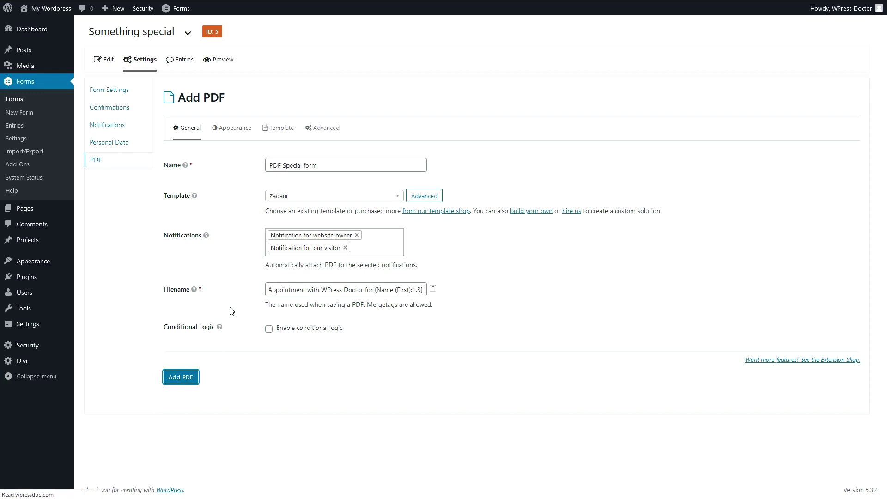
click(233, 158)
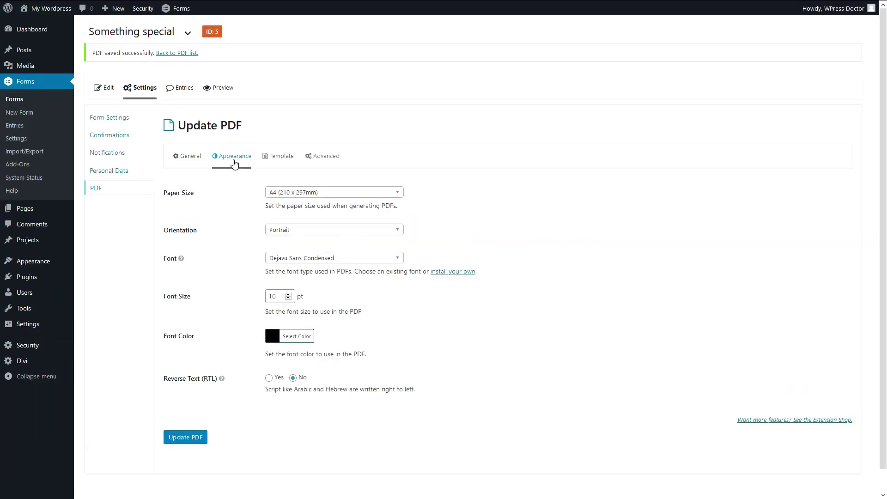
Insert the WPress Doctor logo into the PDF header on the Template tab.
click(279, 157)
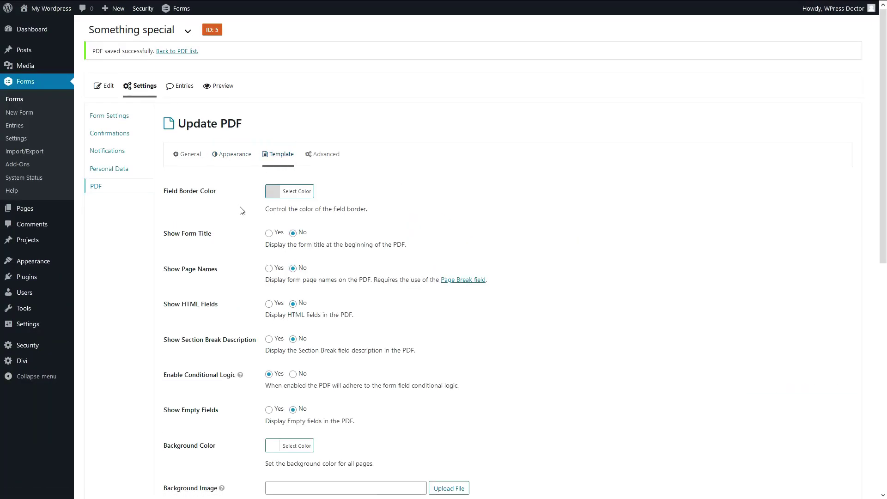
scroll(237, 208, down, 5)
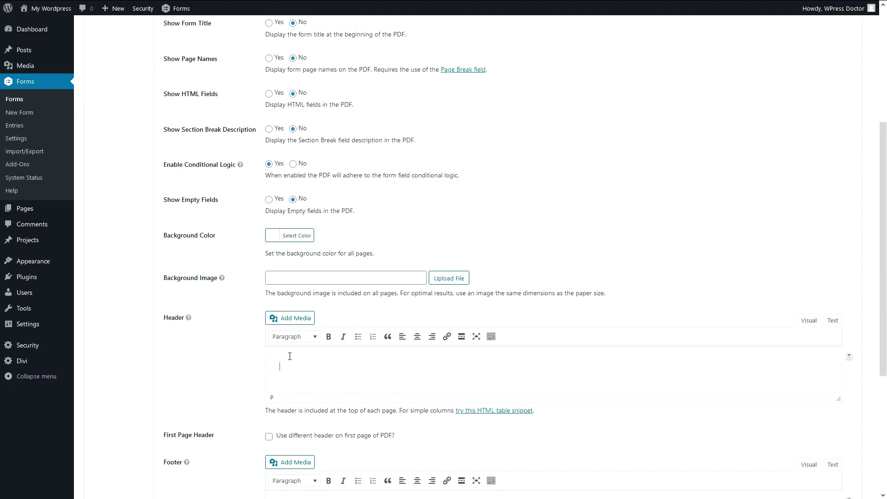
scroll(290, 356, down, 2)
scroll(287, 326, down, 2)
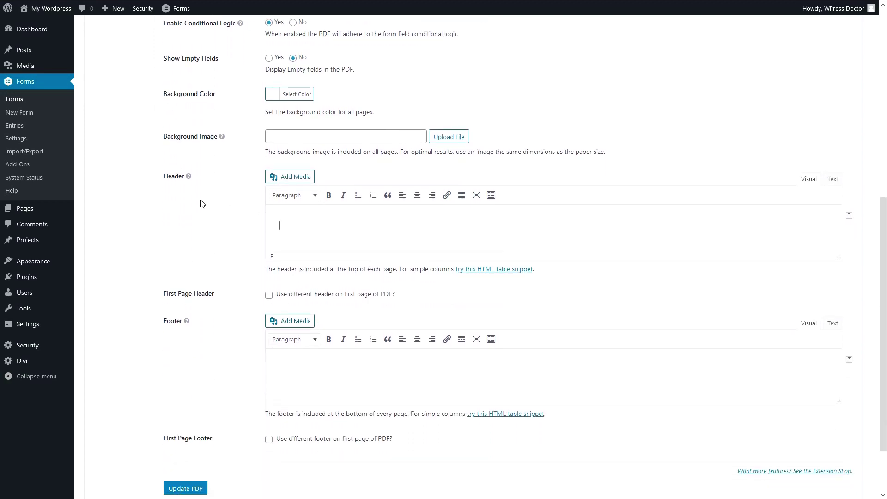
click(293, 180)
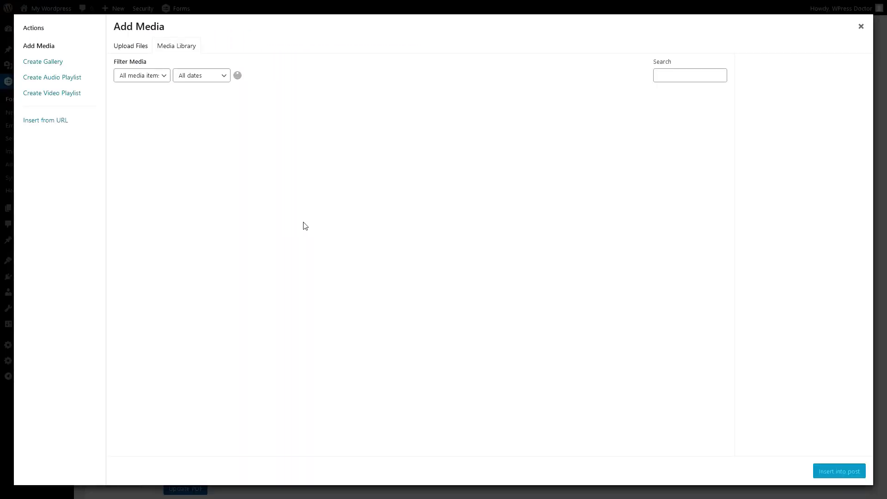
click(215, 335)
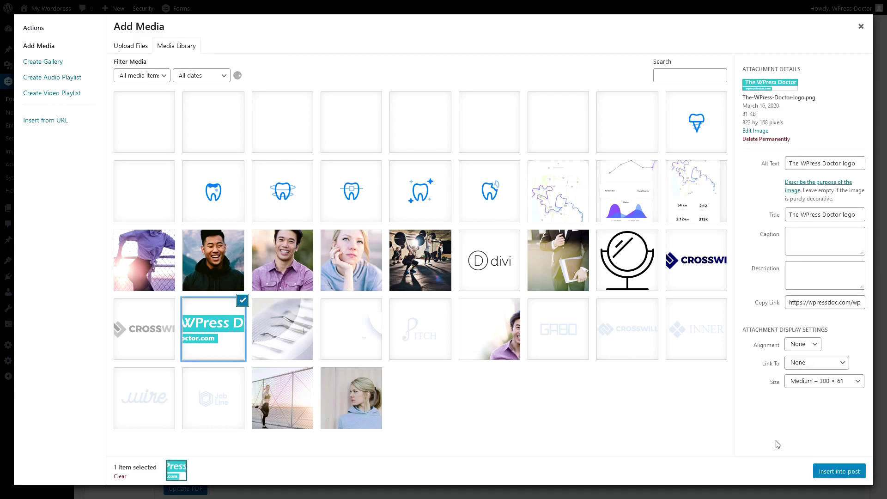
click(830, 471)
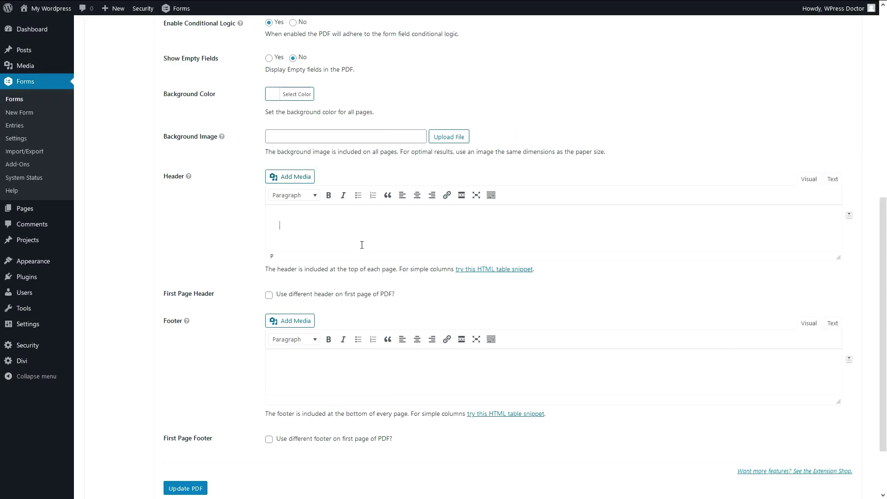
Insert the WPress Doctor logo into the PDF footer and update the PDF.
scroll(352, 277, down, 2)
click(337, 306)
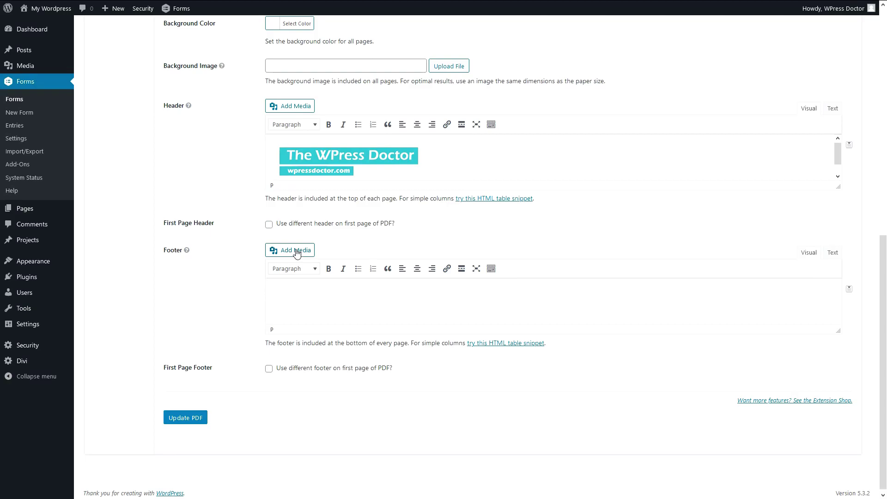
click(296, 252)
click(230, 315)
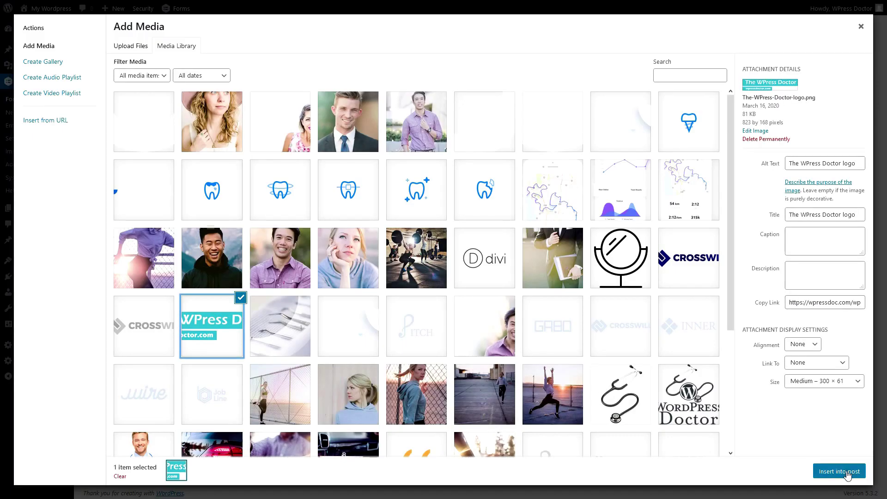
click(847, 474)
click(199, 417)
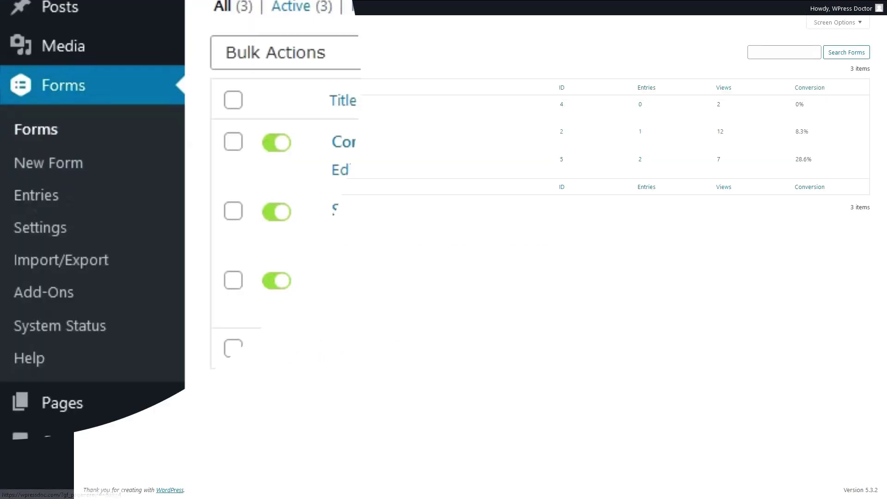
Switch the entries list to the Something special form.
click(189, 199)
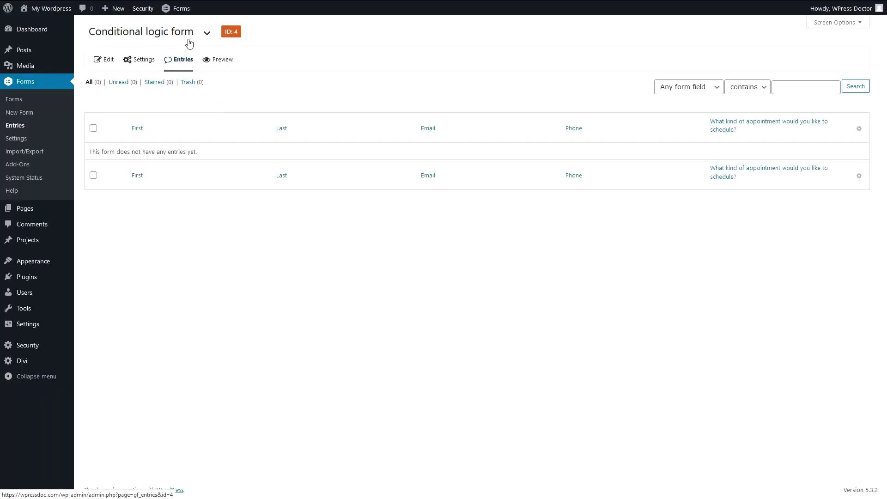
click(207, 34)
click(238, 146)
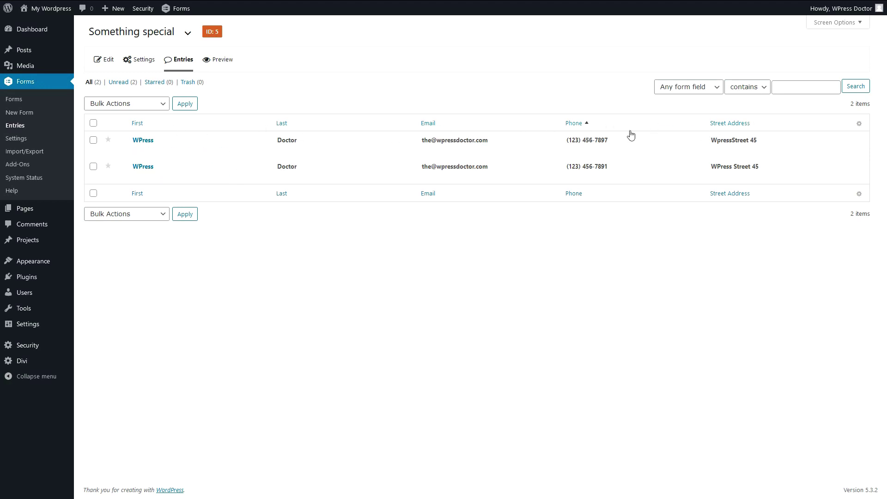
Make Entry Date the first column of the entries table, save it, and view the first entry's PDF.
click(859, 124)
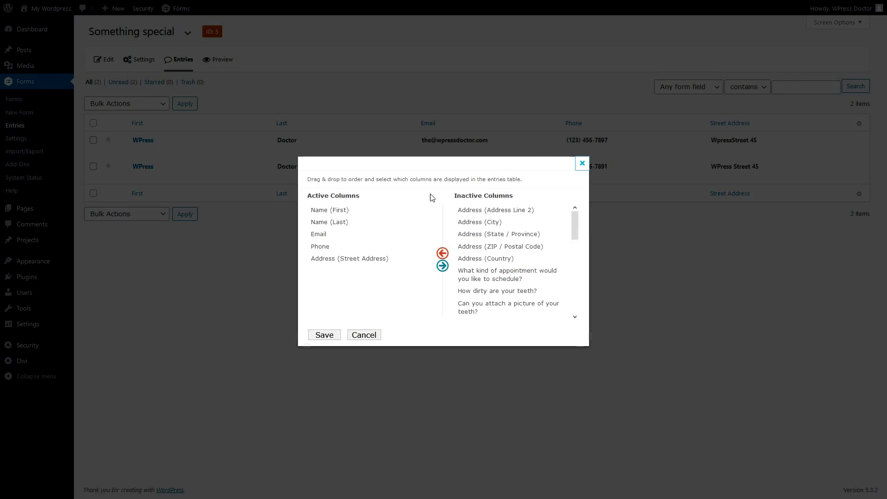
click(583, 164)
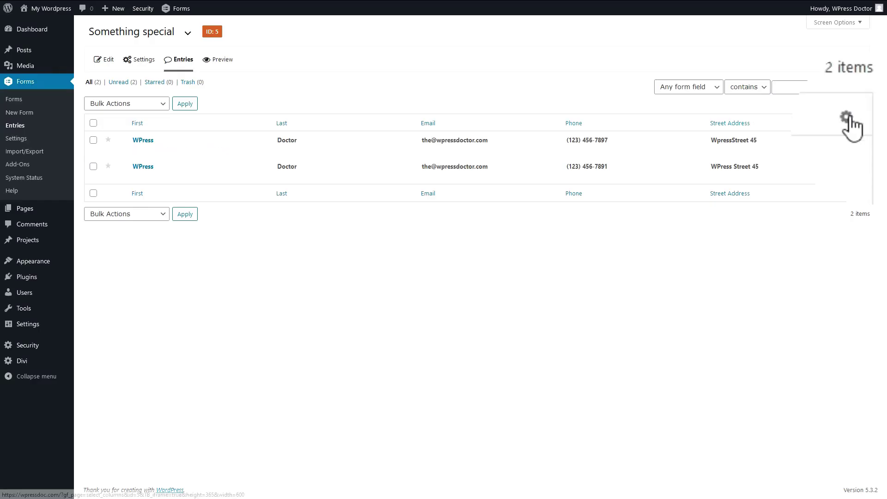
click(854, 125)
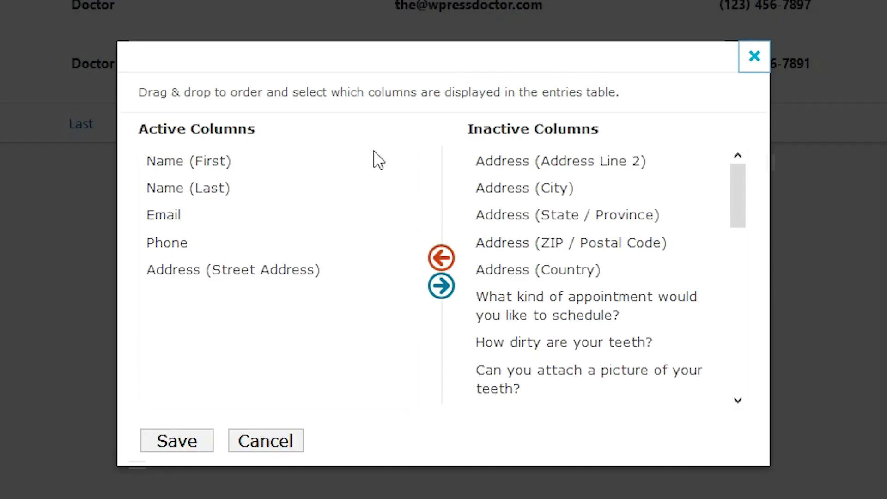
drag(747, 200, 745, 366)
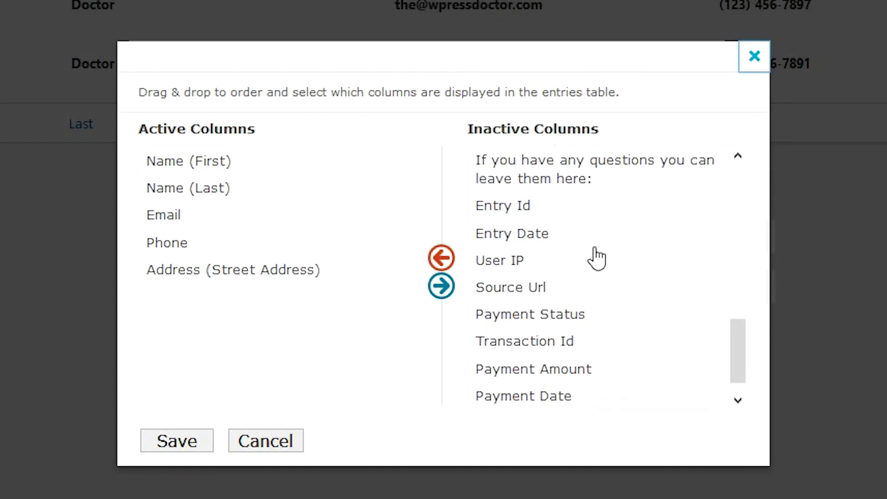
drag(560, 243, 229, 165)
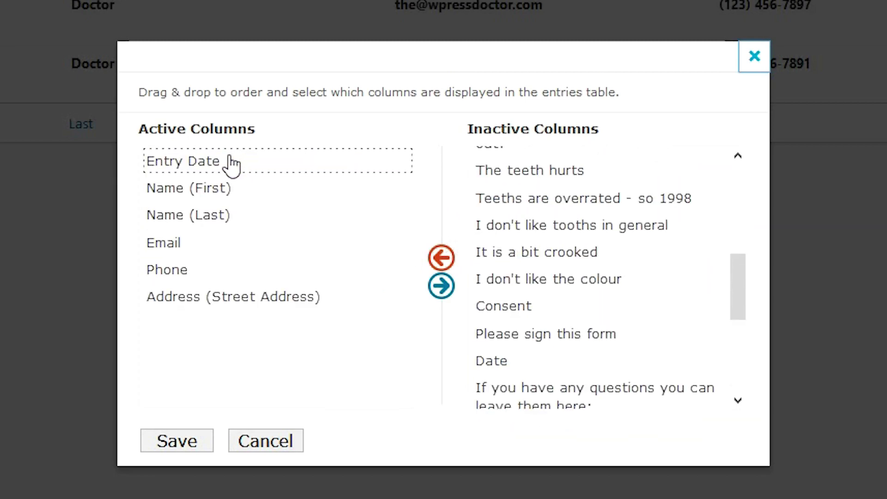
click(172, 445)
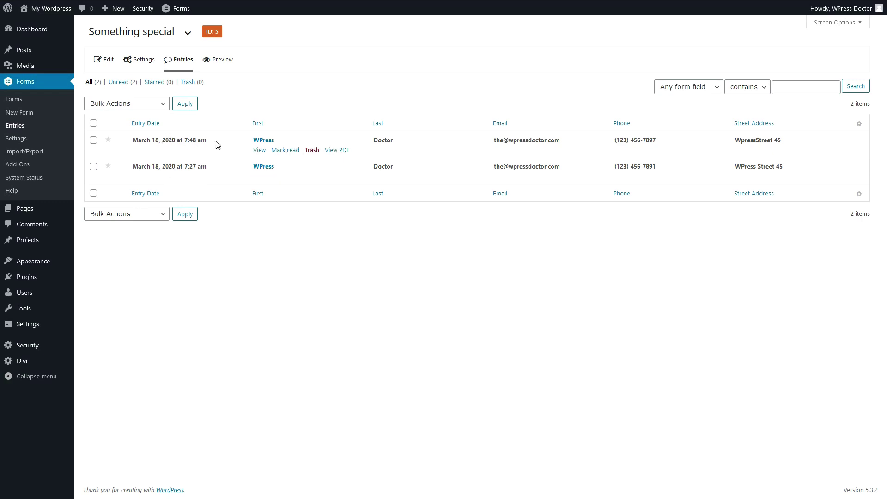
click(337, 151)
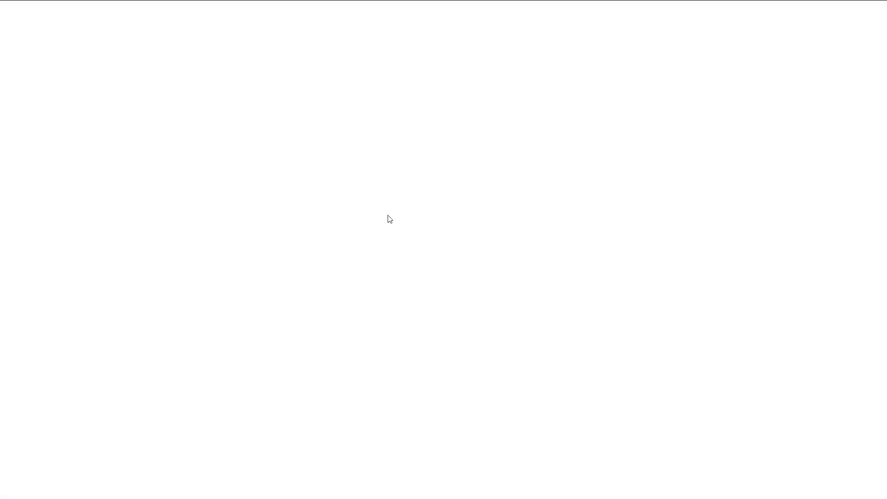